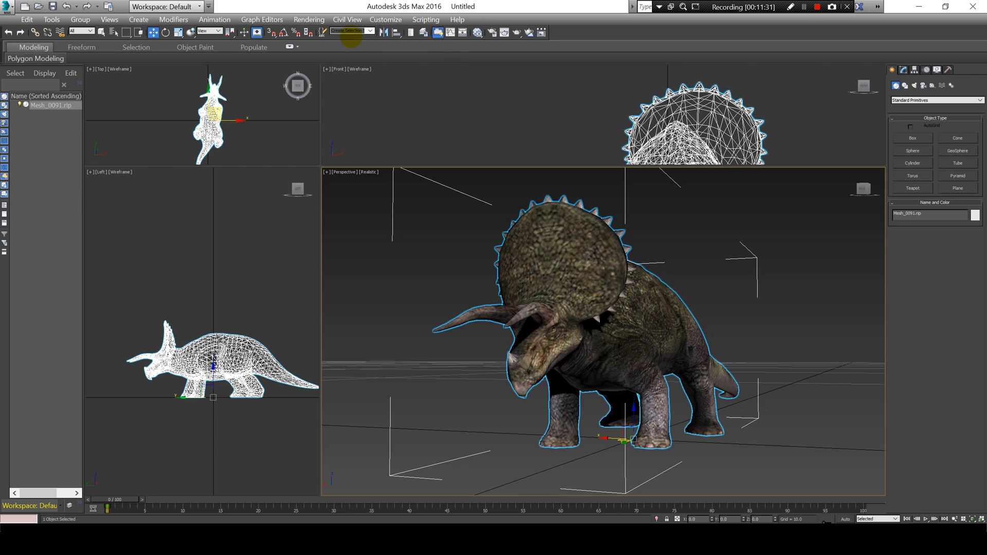
- Render the triceratops in the perspective view from its current front three-quarter angle, then close the rendered frame
left_click(309, 20)
left_click(311, 33)
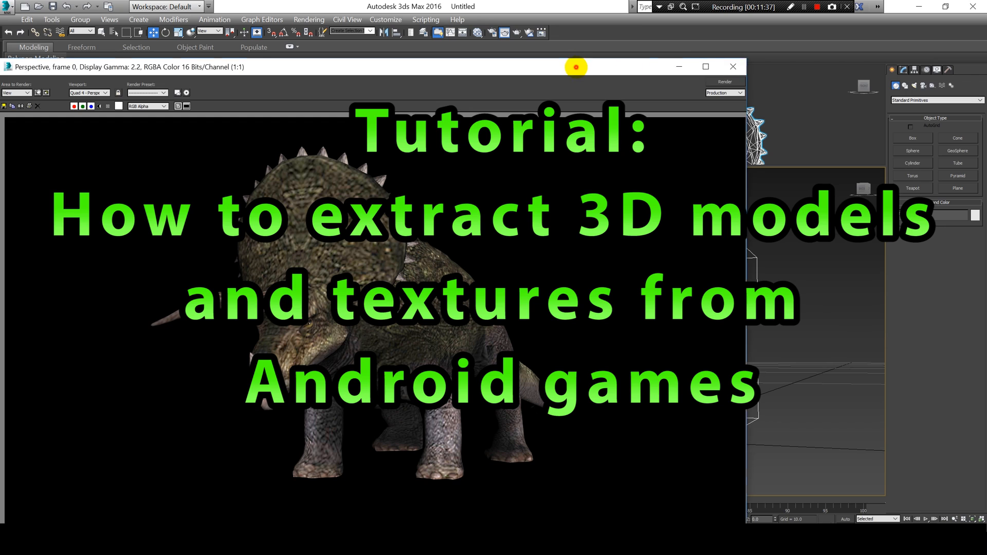
left_click_drag(577, 66, 612, 41)
left_click(767, 40)
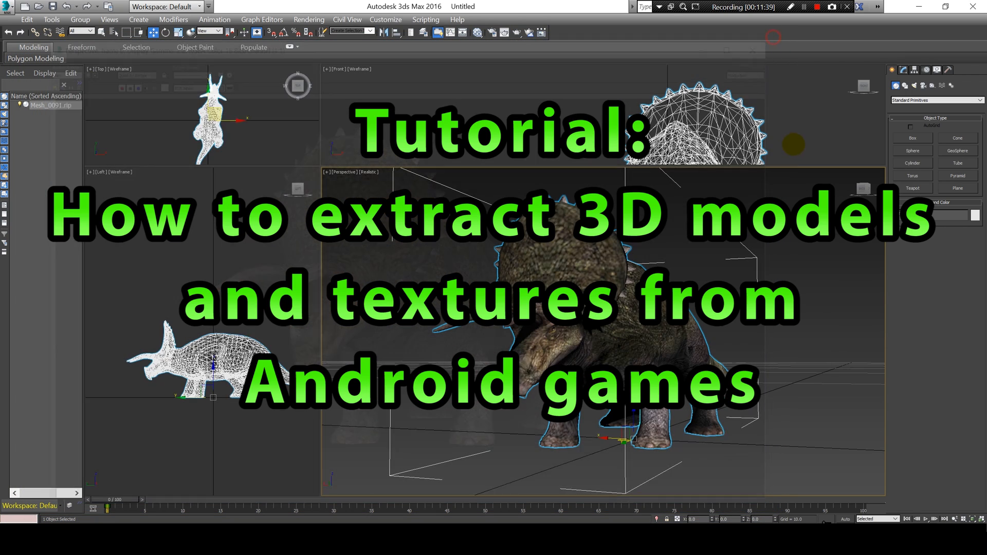
- Turn the perspective view to face the triceratops head-on, render it and close the rendered frame
mouse_move(862, 190)
left_mouse_down()
mouse_move(889, 193)
mouse_move(863, 187)
left_mouse_up()
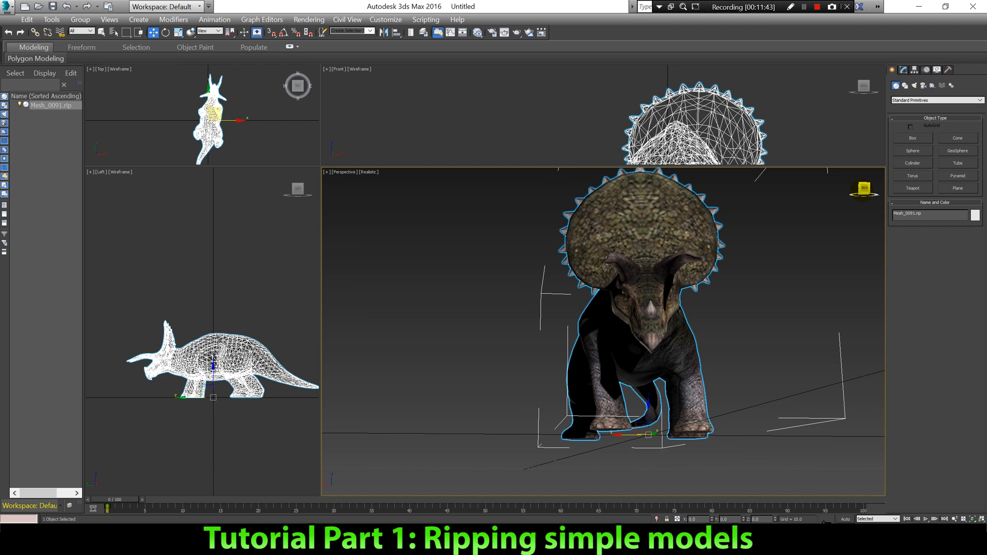
left_click(309, 19)
left_click(319, 31)
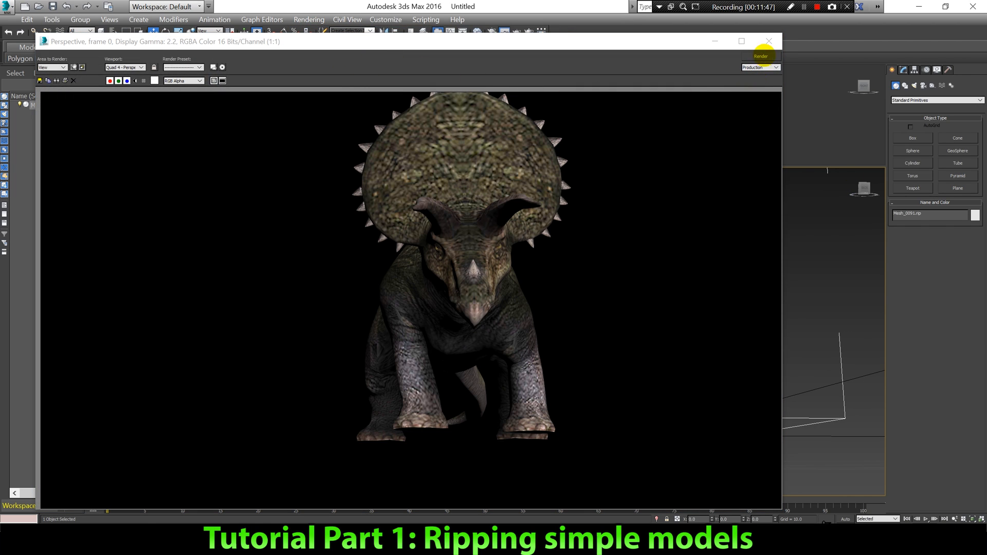
left_click(769, 41)
- Inspect the triceratops from a front three-quarter angle, looking closely at its head and frill texture
mouse_move(864, 190)
left_mouse_down()
mouse_move(851, 189)
mouse_move(863, 189)
left_mouse_up()
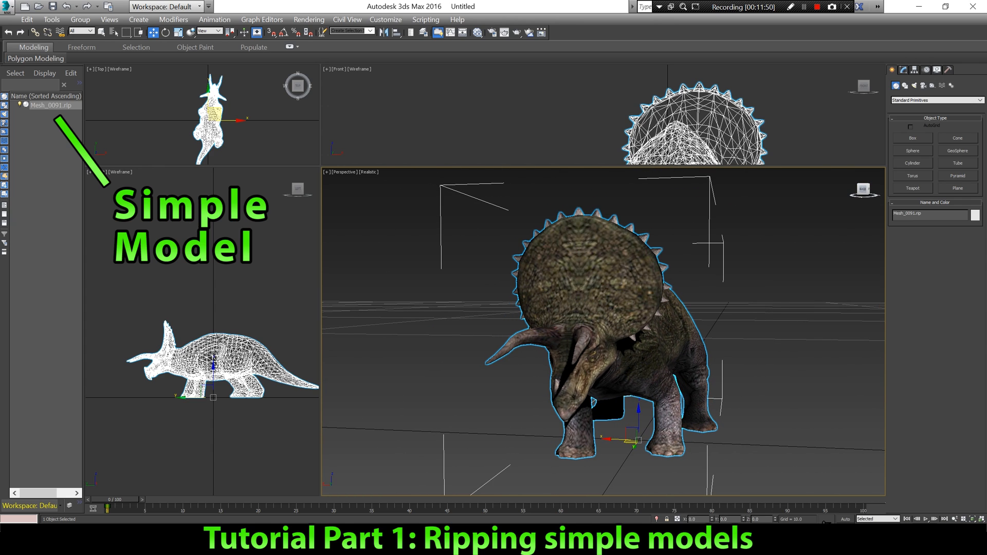
scroll(720, 251, "up", 3)
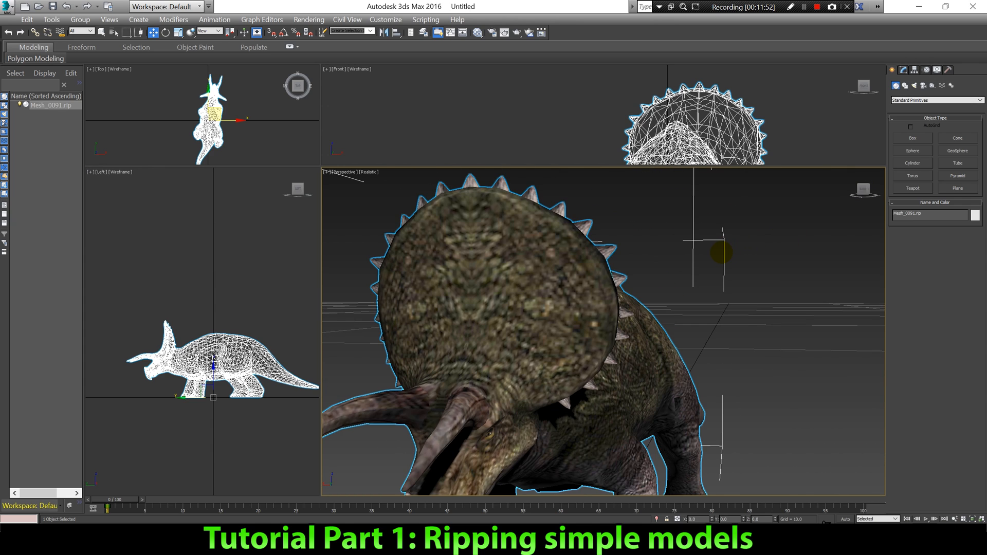
scroll(720, 252, "down", 3)
middle_click_drag(720, 252, 632, 216)
- Frame the red car closely from the front in the perspective view, render it and close the rendered frame
left_click(878, 203)
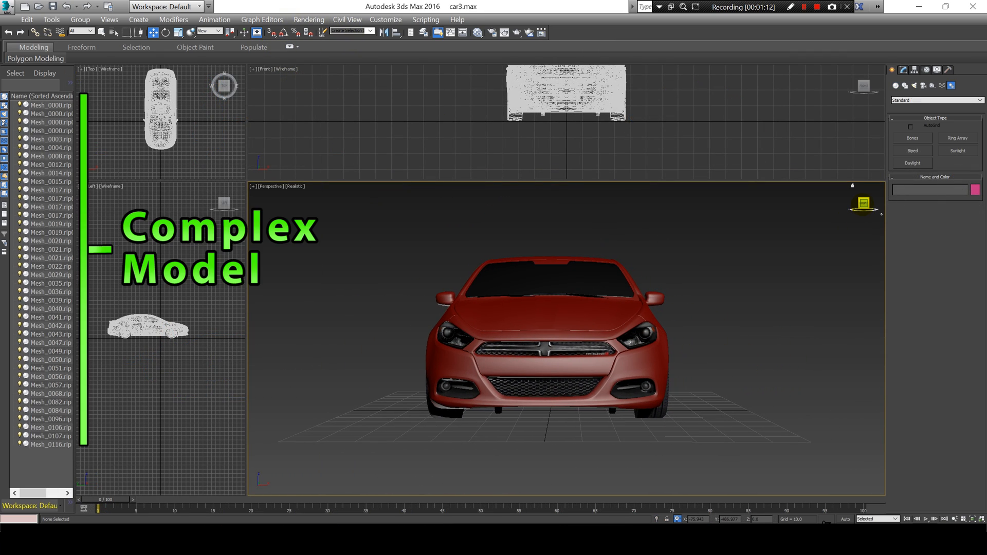
left_click(863, 204)
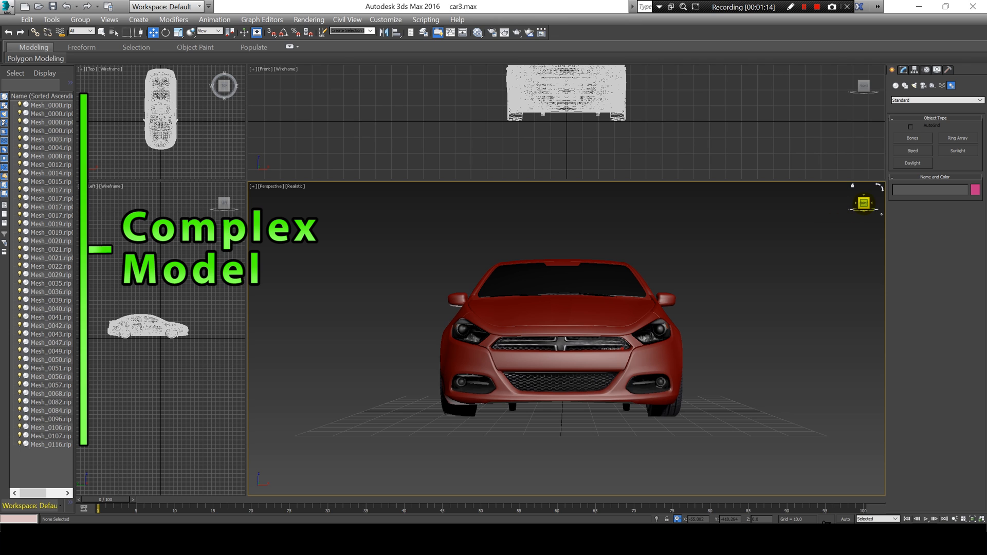
scroll(689, 271, "up", 3)
middle_click_drag(691, 270, 754, 236)
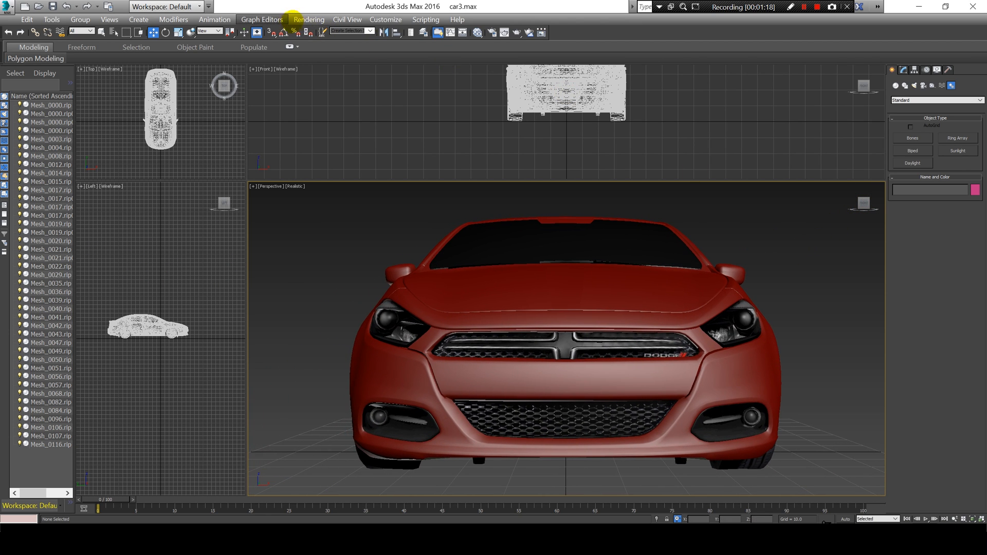
left_click(309, 20)
left_click(310, 32)
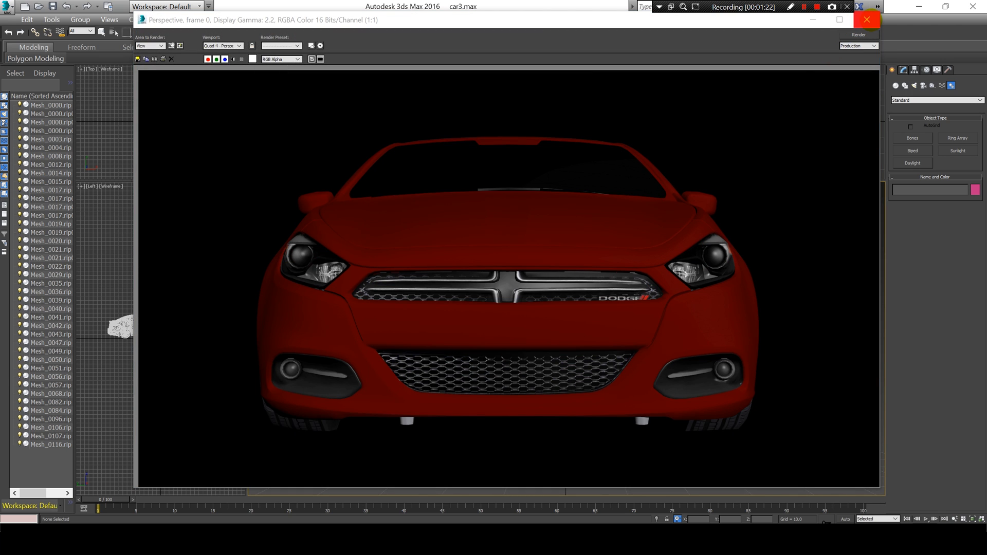
left_click(866, 20)
- Turn the perspective view to a front three-quarter angle of the red car in preparation for rendering
left_click_drag(863, 203, 820, 258)
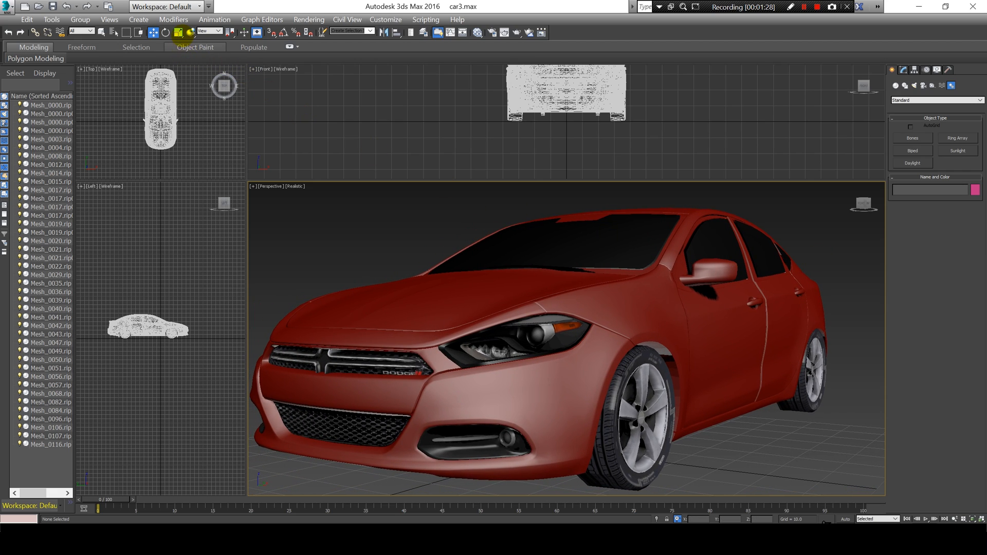
left_click(302, 18)
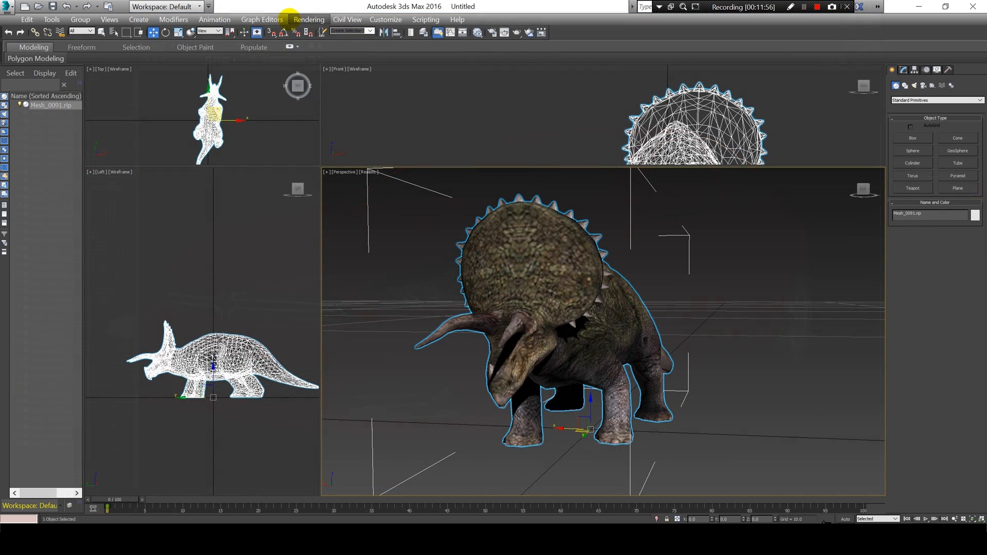
- Render the triceratops scene again from a front three-quarter angle with its whole body in view, then close the frame
left_click(306, 19)
left_click(303, 32)
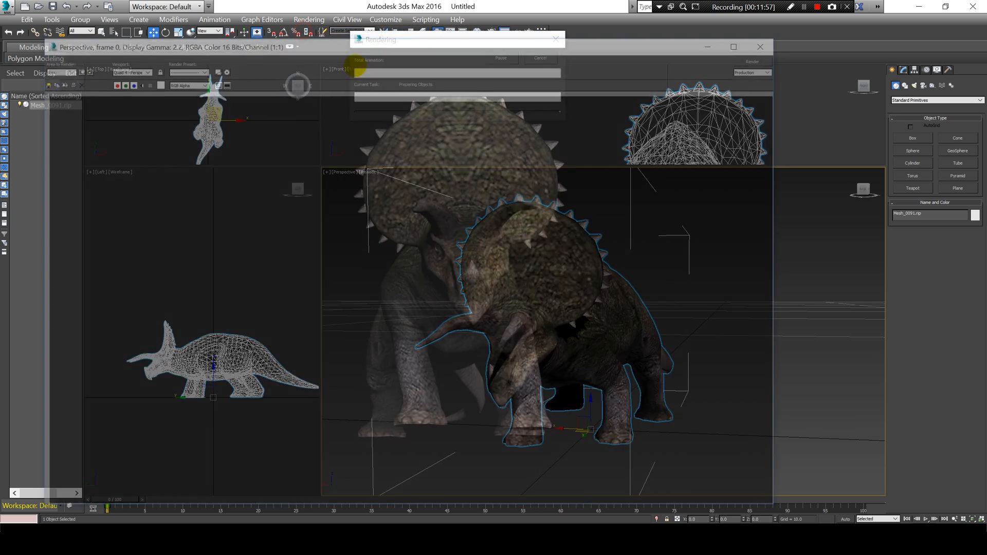
left_click(769, 42)
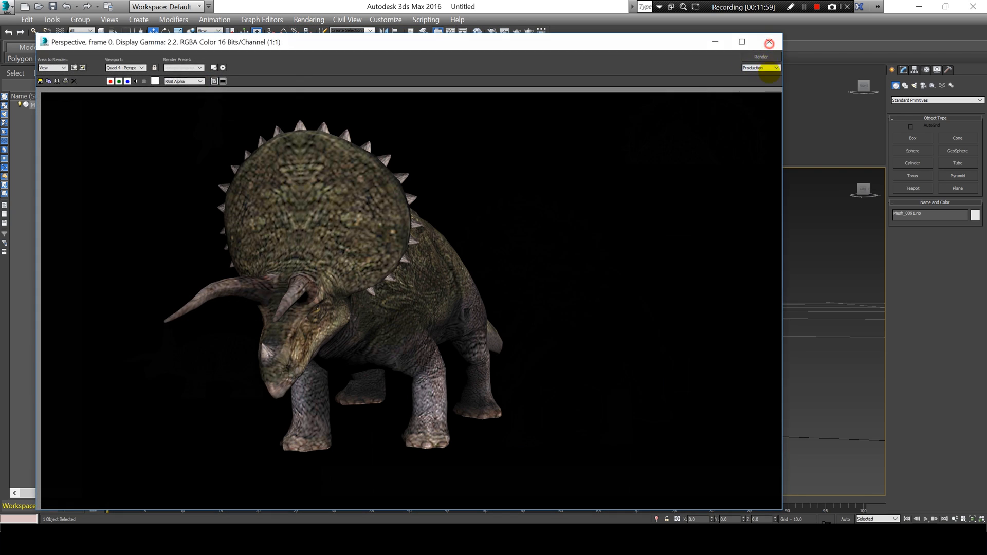
- Orbit to a raised side view of the triceratops with its head facing left, render it and close the frame
mouse_move(864, 189)
left_mouse_down()
mouse_move(854, 189)
mouse_move(865, 198)
left_mouse_up()
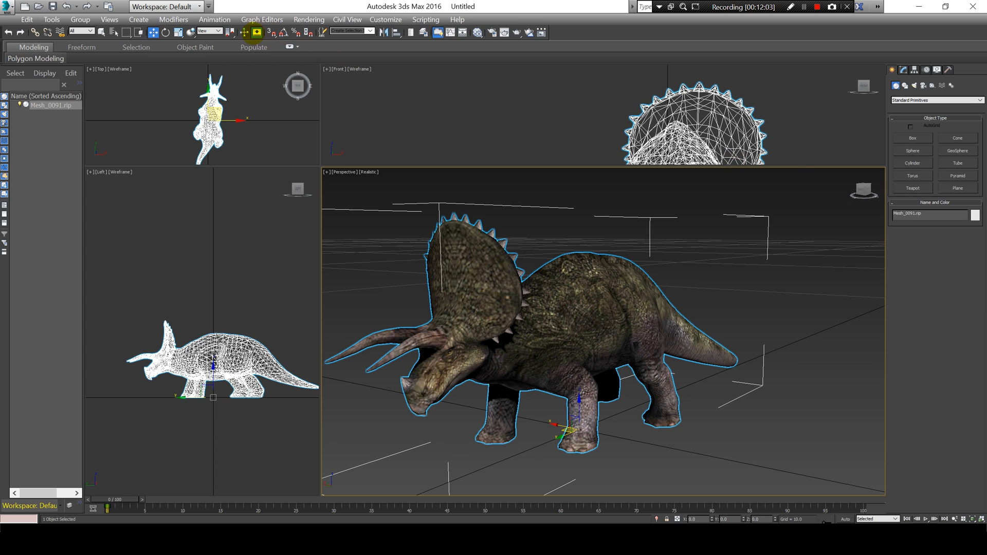
left_click(309, 19)
left_click(339, 31)
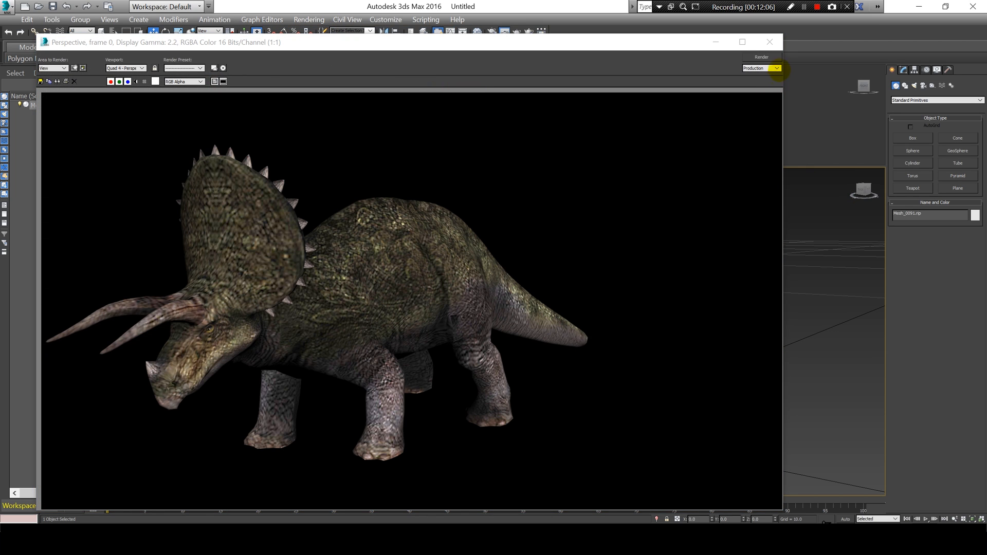
left_click(769, 42)
- Orbit to a low side view of the triceratops with its head facing right, render it and close the frame
left_click_drag(864, 189, 863, 190)
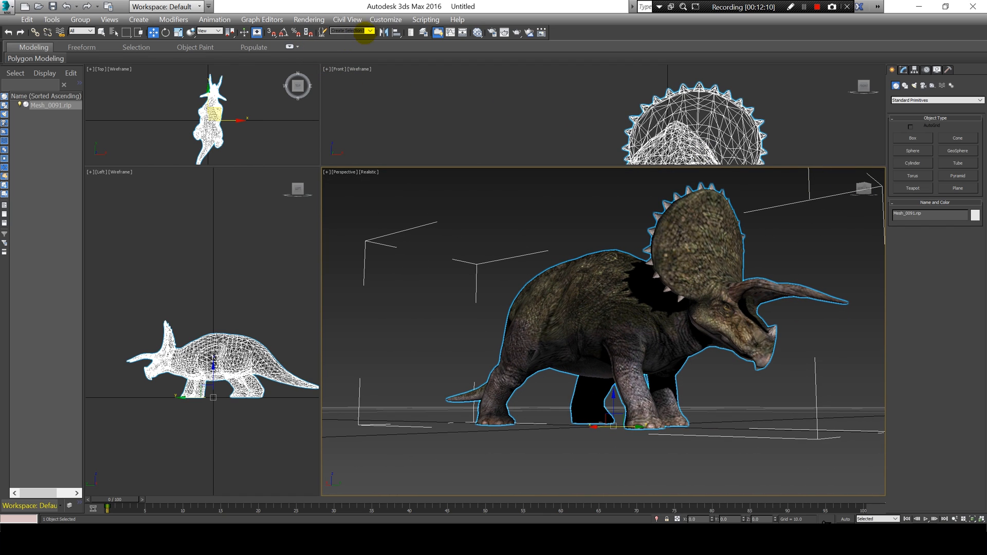
left_click(308, 19)
left_click(316, 31)
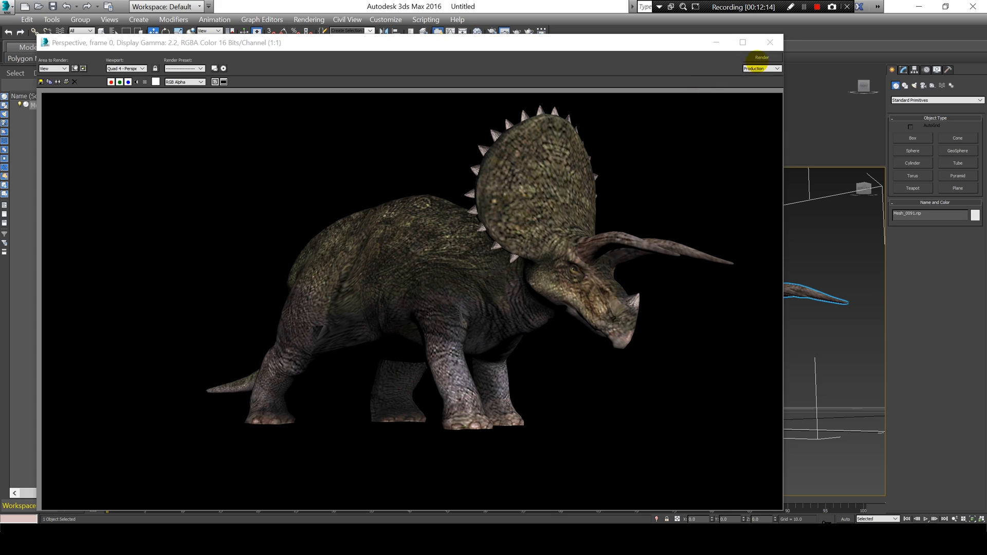
left_click(769, 42)
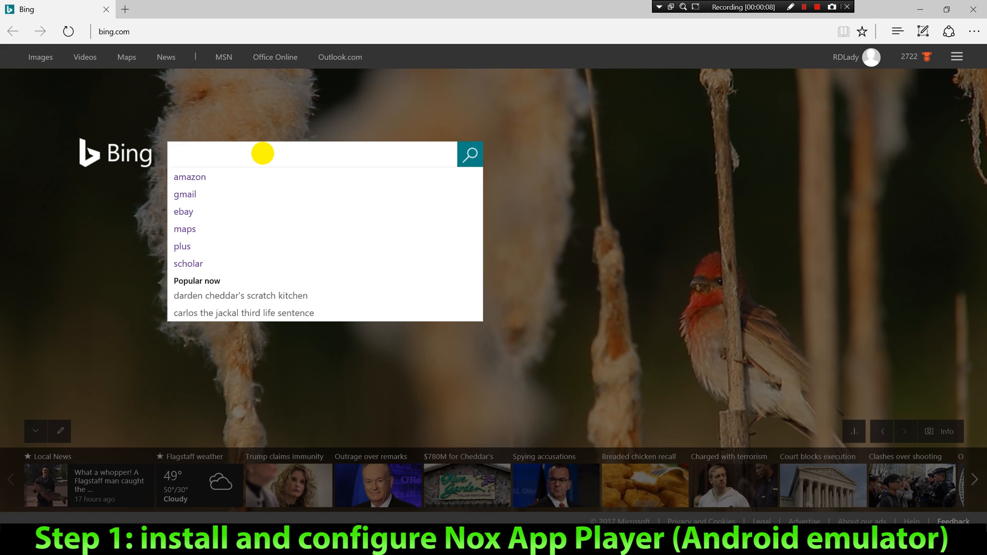
- In the web browser, search Bing for "nox emulator" and open the noxandroidemulator.com site
left_click(262, 153)
type("Nox ")
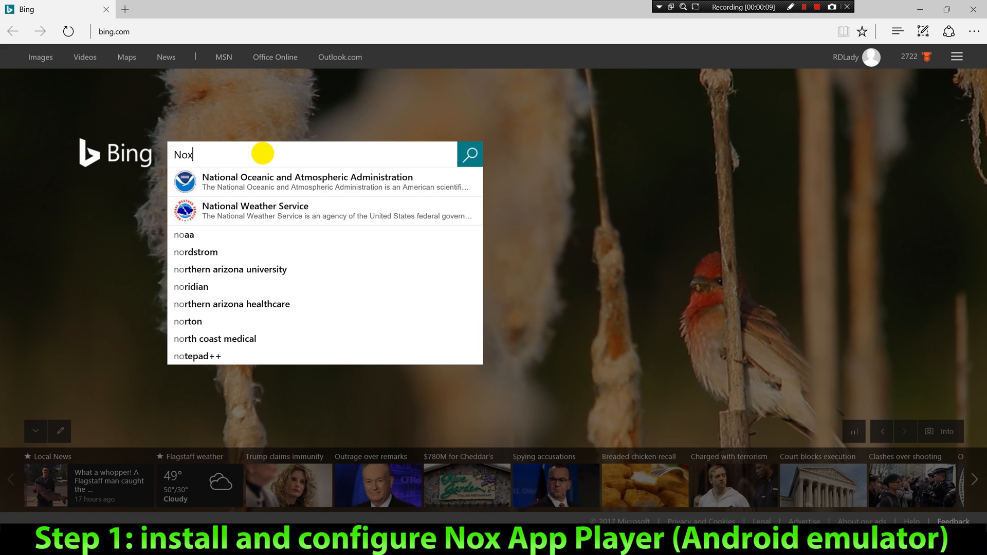
type("emu")
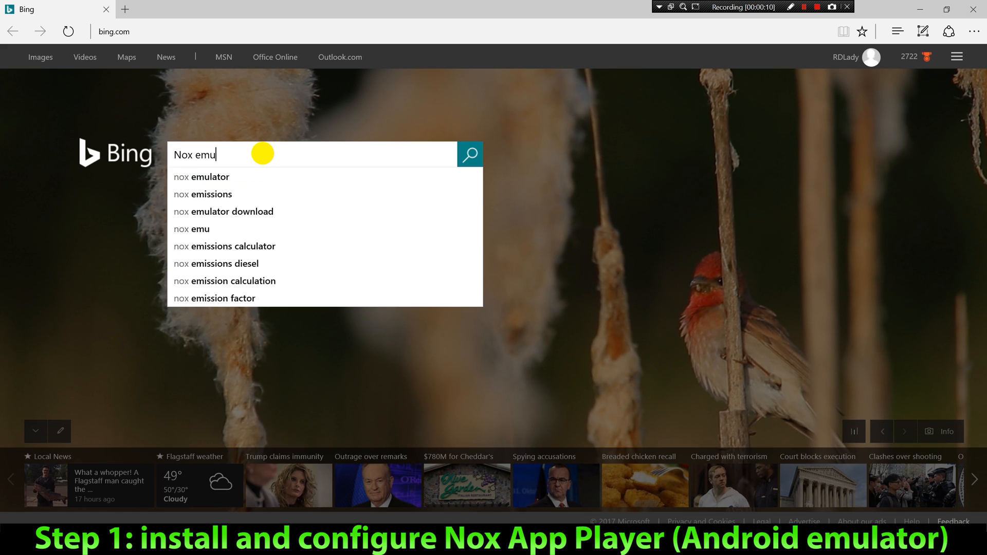
type("lator")
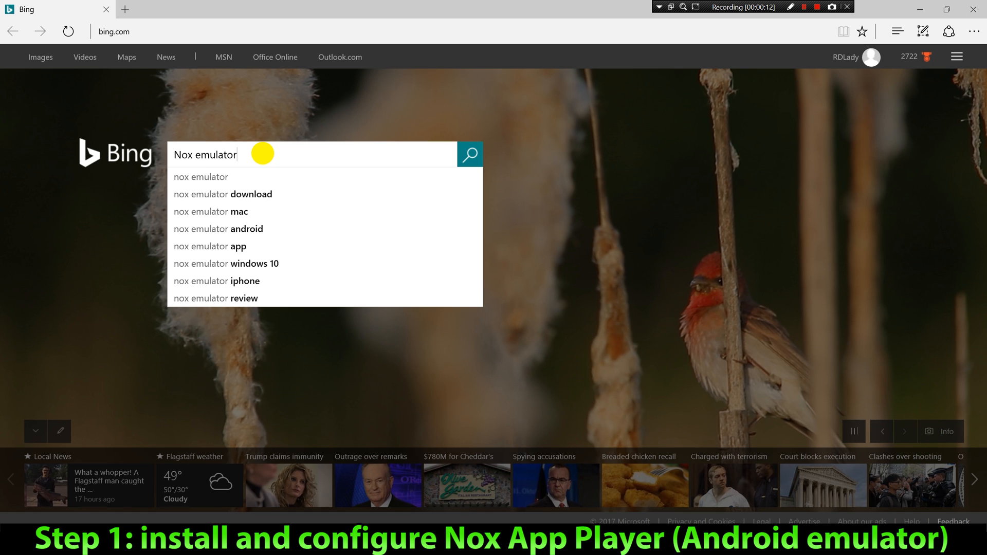
left_click(249, 175)
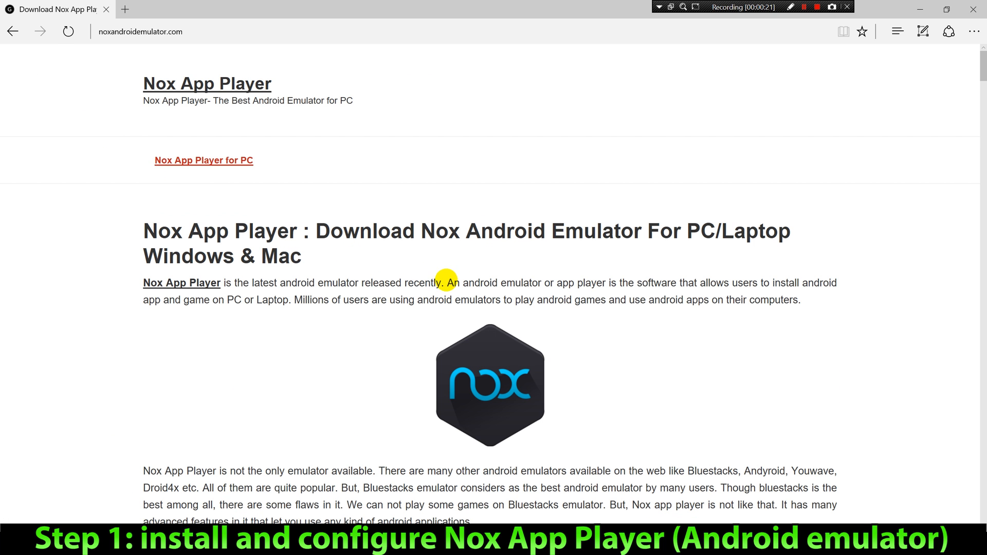
- Download the Nox App Player offline installer from the page and save the setup file
scroll(399, 341, "down", 12)
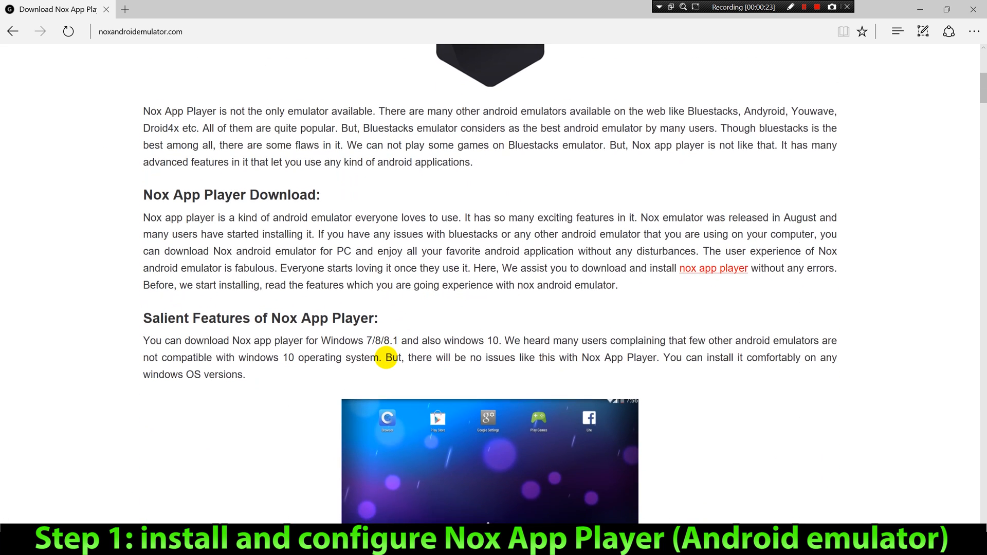
scroll(385, 357, "down", 10)
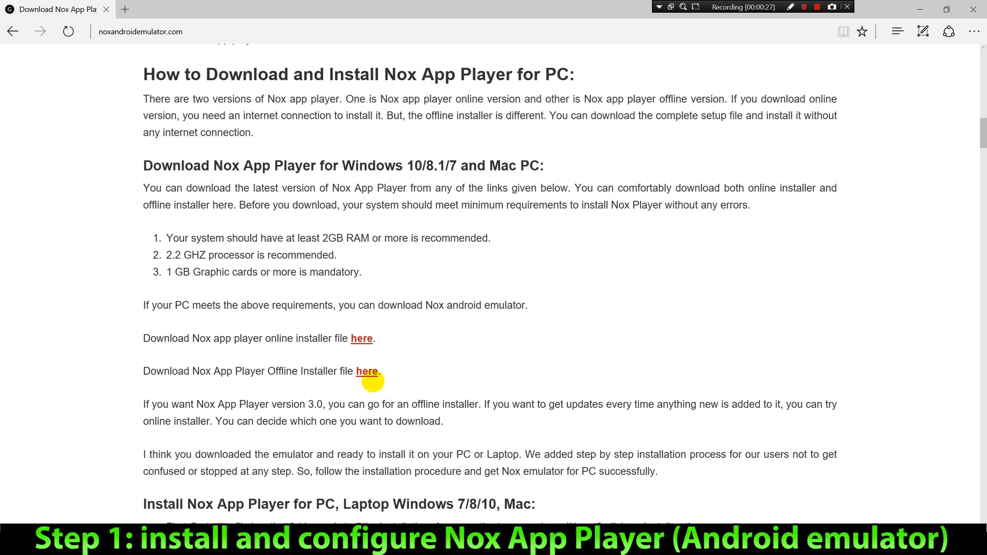
left_click(372, 371)
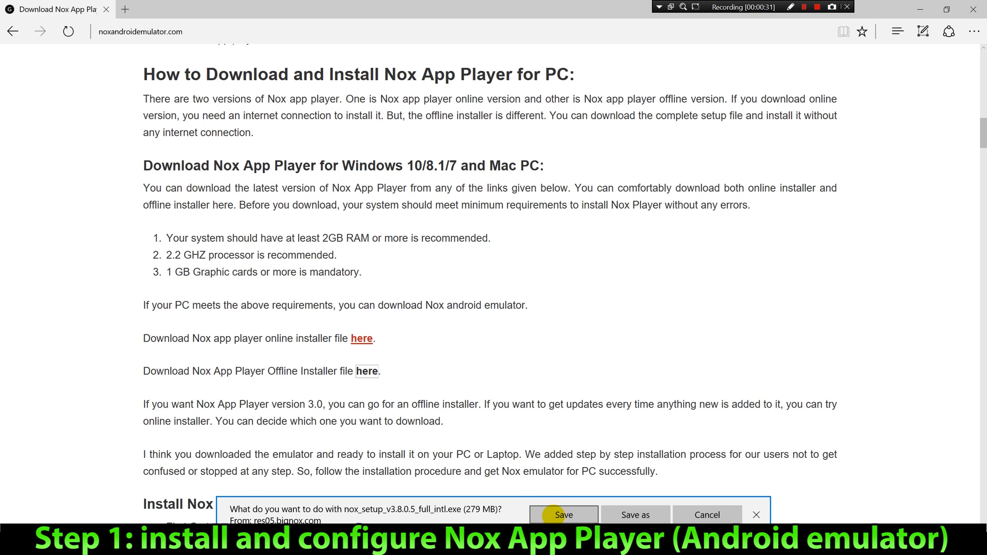
left_click(564, 514)
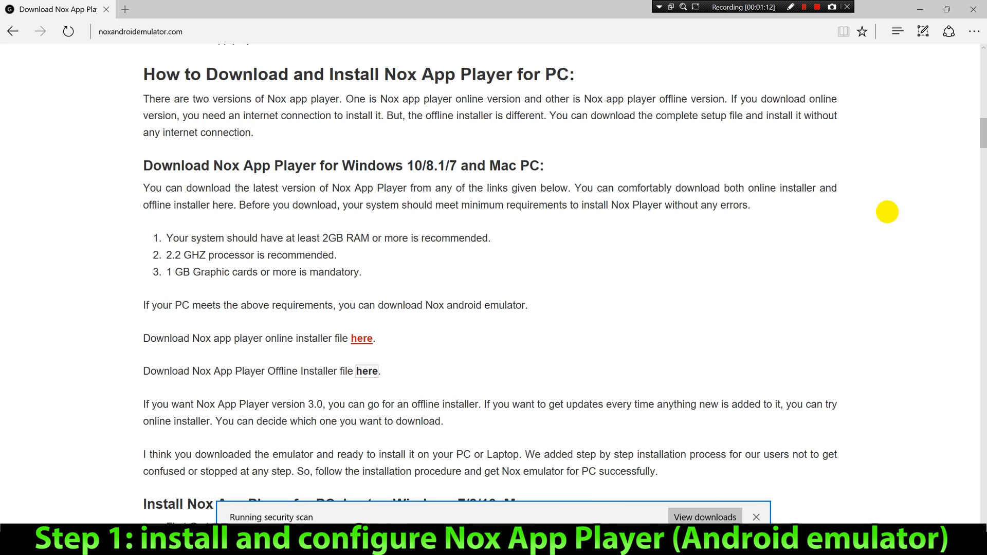
- Run the newly downloaded nox_setup_v3.8.0.5_full_intl (1).exe from the browser's download list and install Nox App Player
left_click(897, 34)
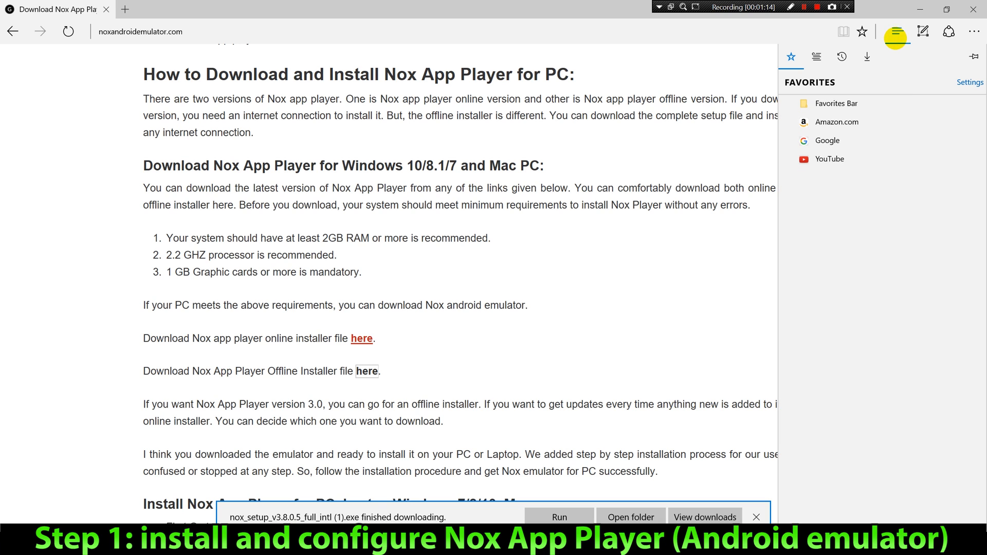
left_click(870, 55)
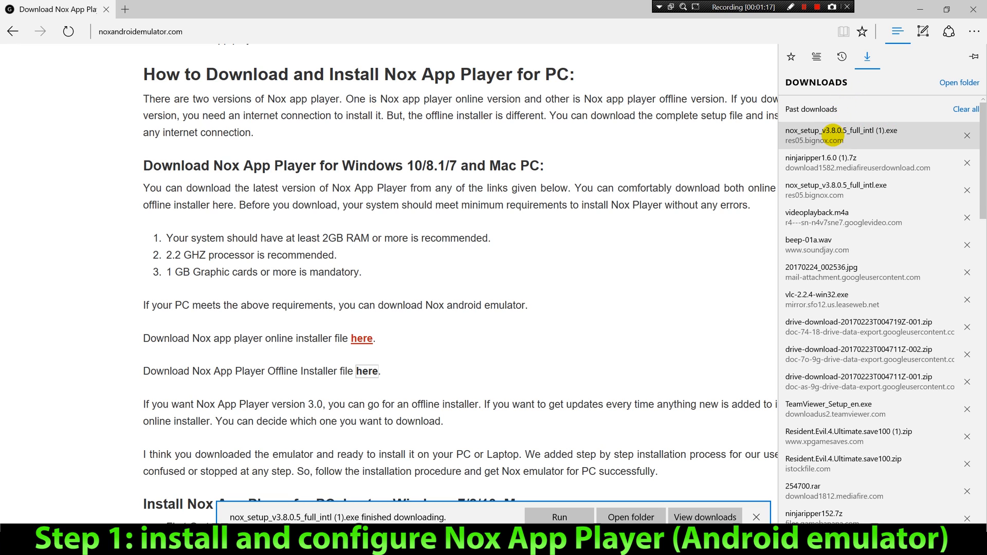
left_click(832, 134)
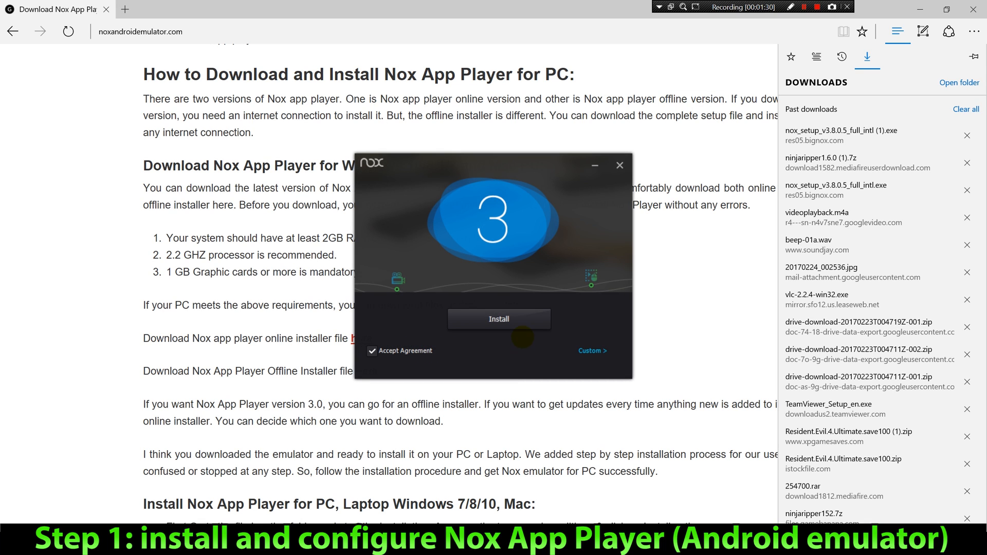
left_click(522, 320)
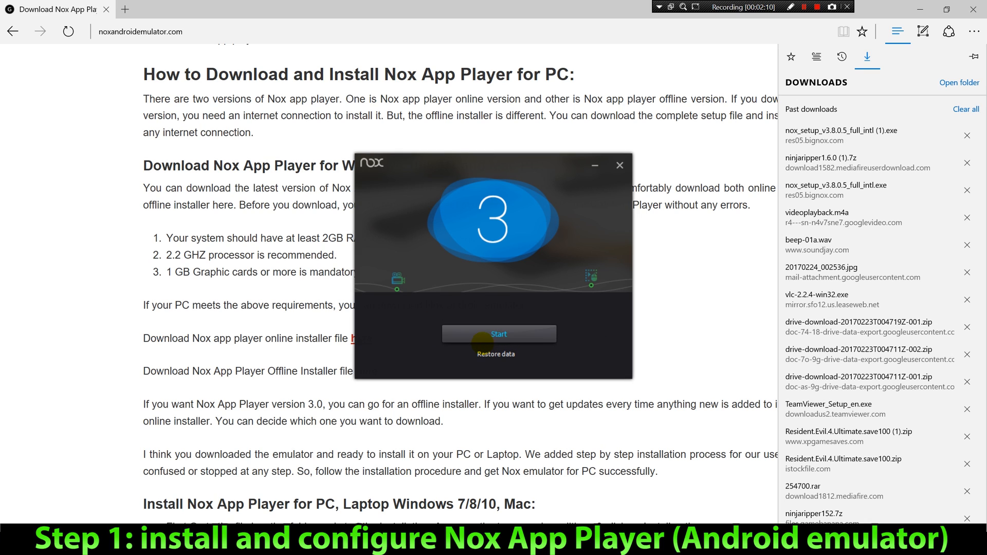
- Start Nox App Player from the installer and go through its three introduction pages to the home screen
left_click(450, 329)
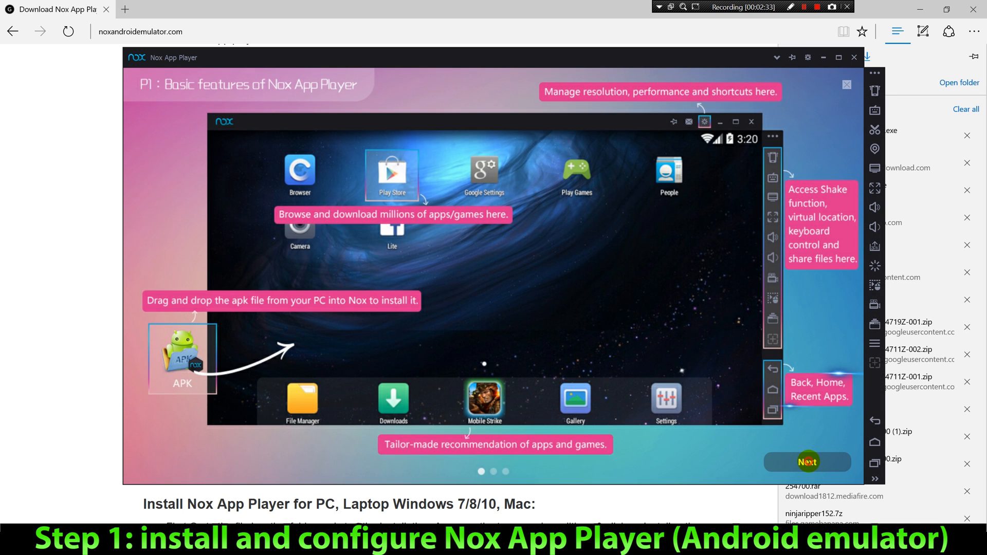
left_click(807, 461)
left_click(807, 461)
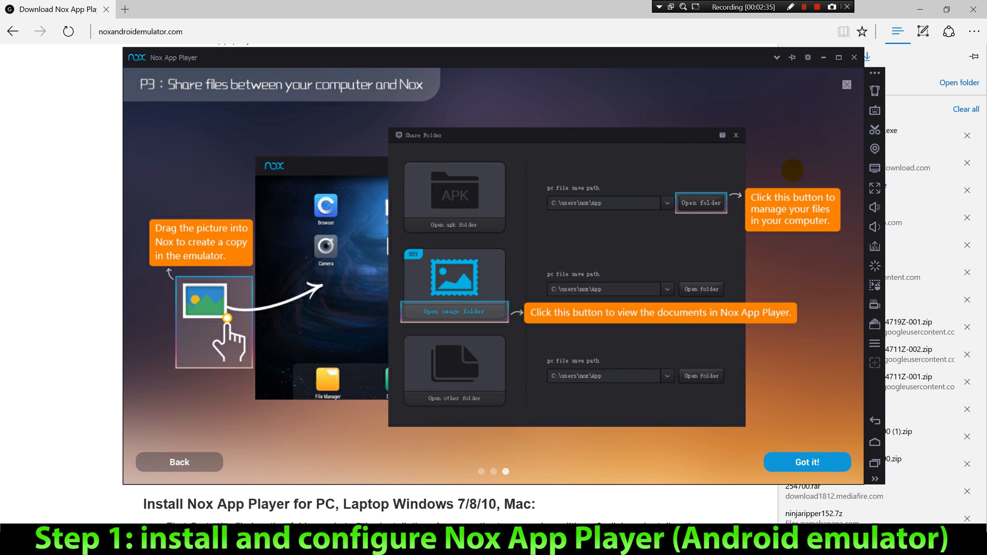
left_click(798, 460)
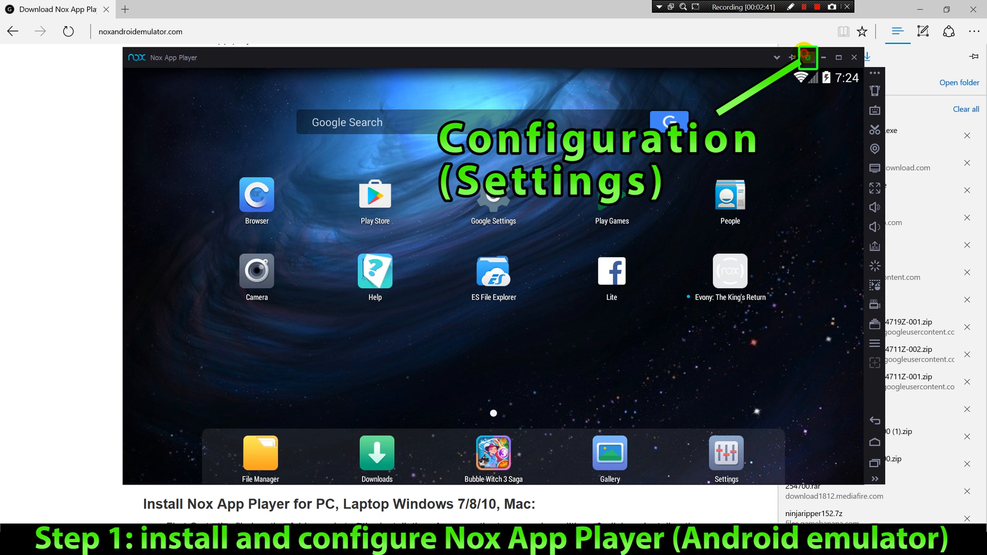
- Set Nox's graphics rendering mode to Speed(DirectX) in the advanced system settings, save the change and restart the emulator
left_click(808, 57)
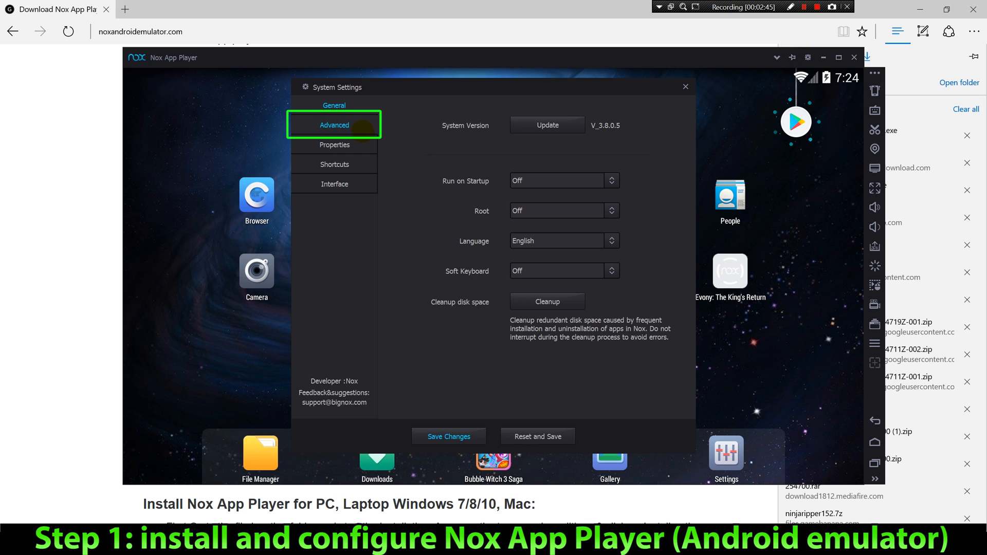
left_click(353, 126)
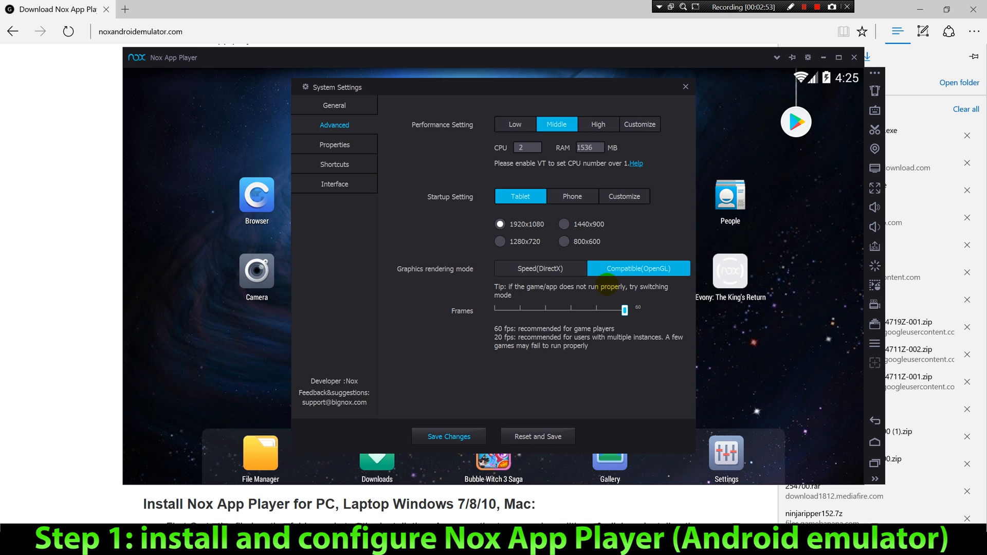
left_click(551, 266)
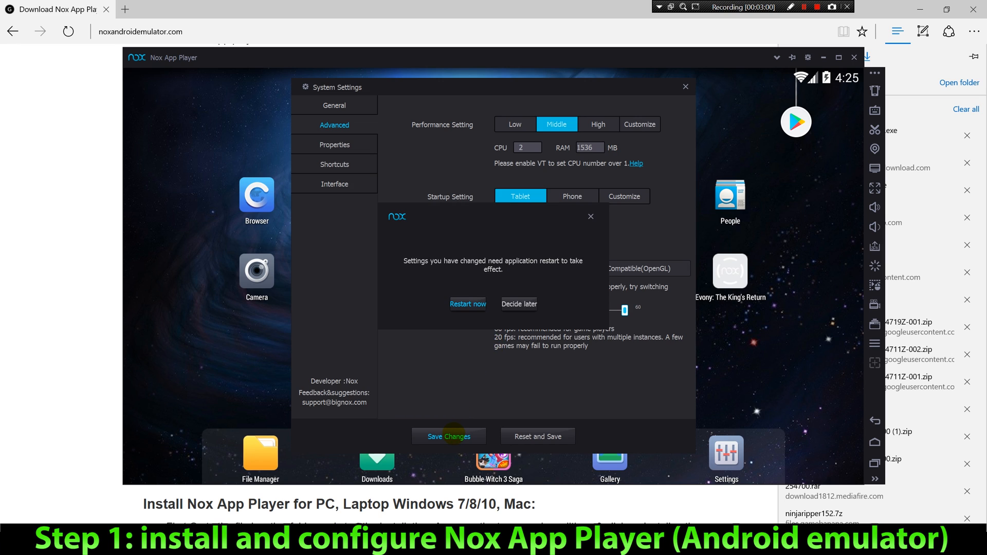
left_click(459, 302)
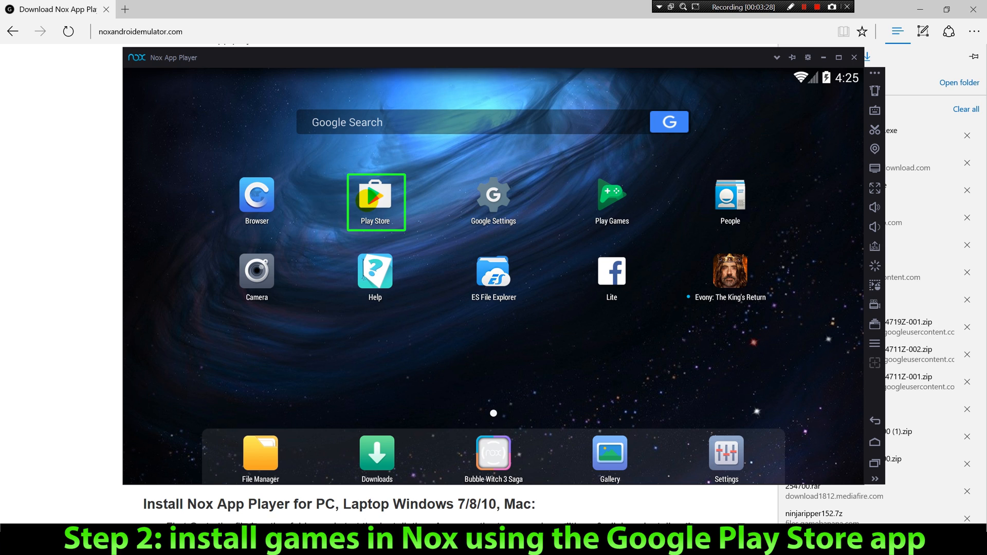
- Sign in to the Play Store with an existing Google account's e-mail and password, accept the sign-in terms and dismiss the Google Play terms prompt
left_click(368, 197)
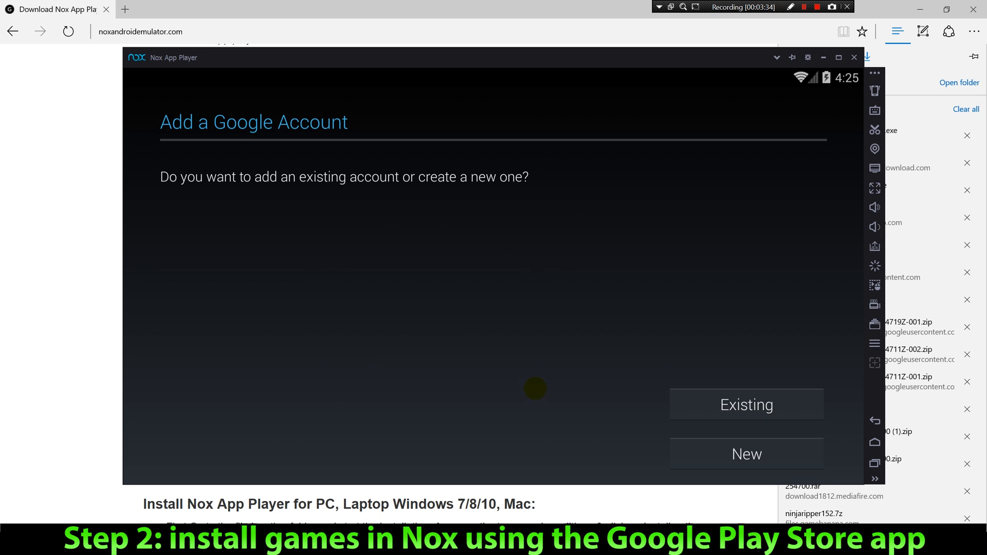
left_click(702, 407)
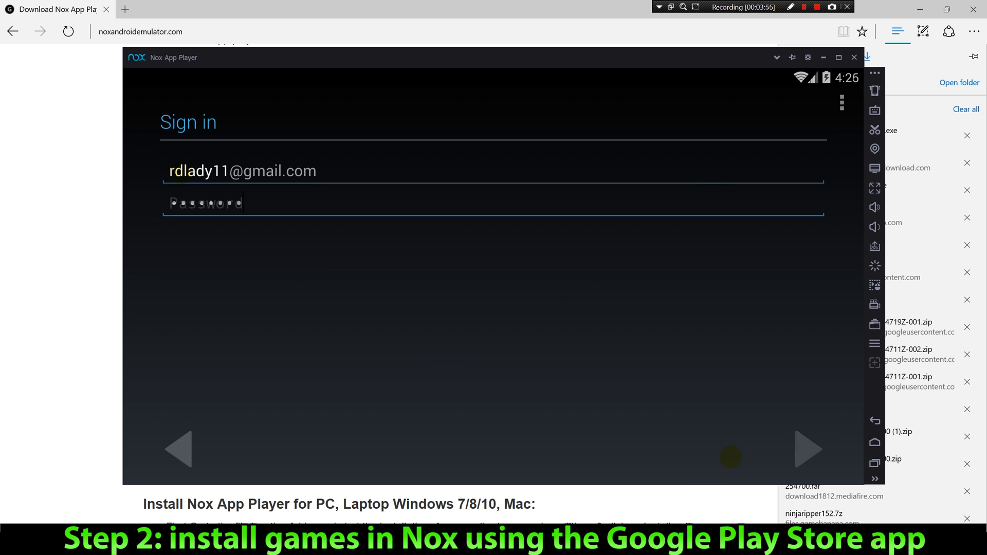
left_click(804, 449)
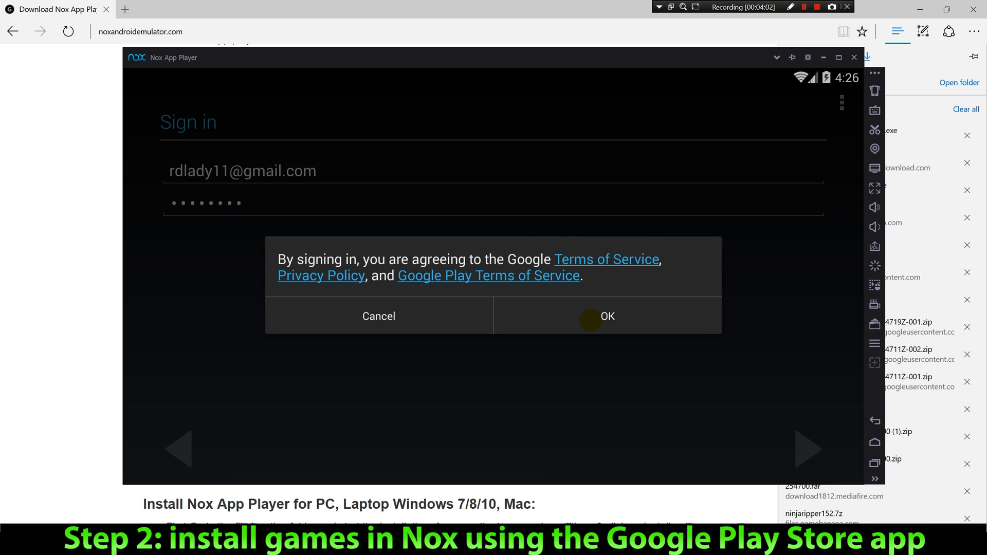
left_click(591, 320)
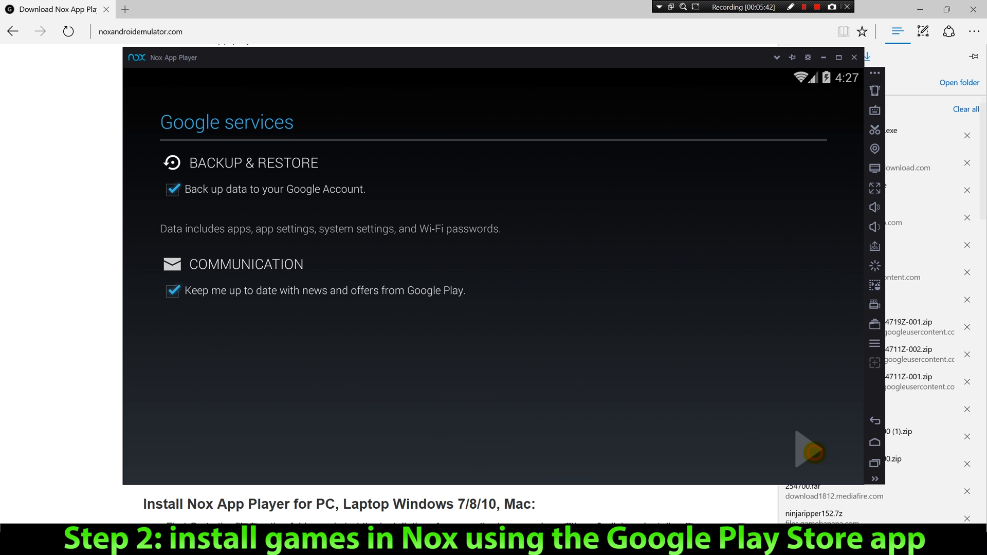
left_click(811, 450)
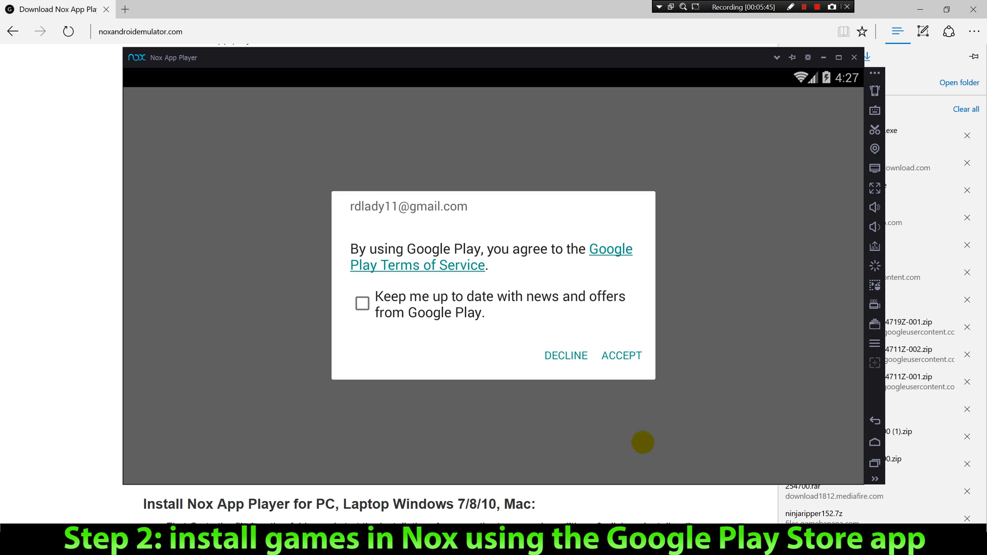
left_click(566, 356)
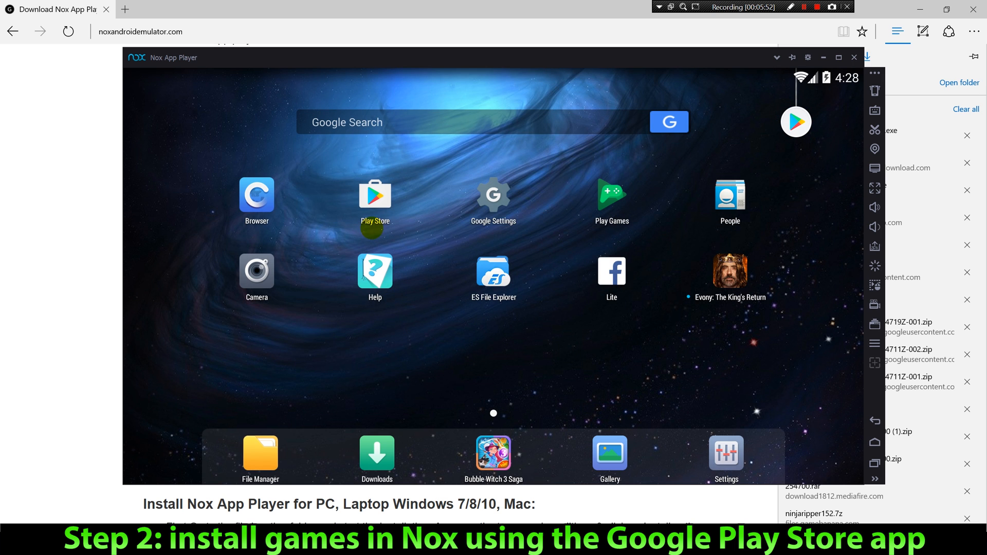
- Reopen the Play Store and search for "jurassic world the game"
left_click(367, 196)
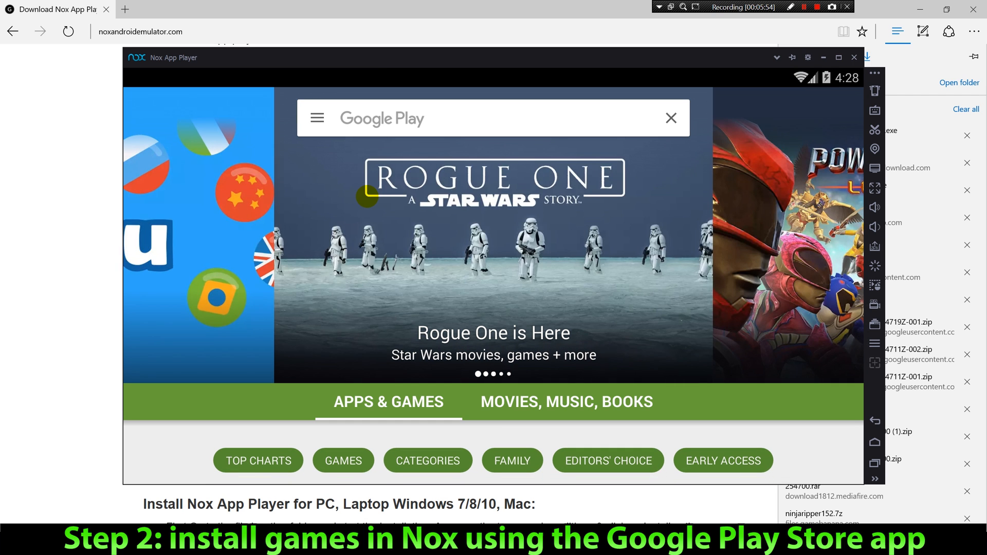
left_click(361, 123)
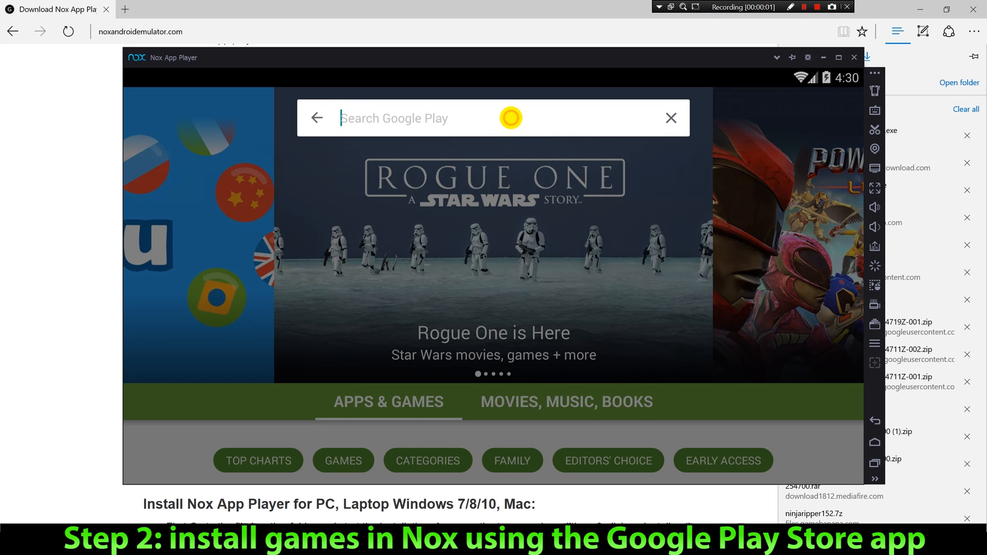
type("jurassic")
left_click(466, 164)
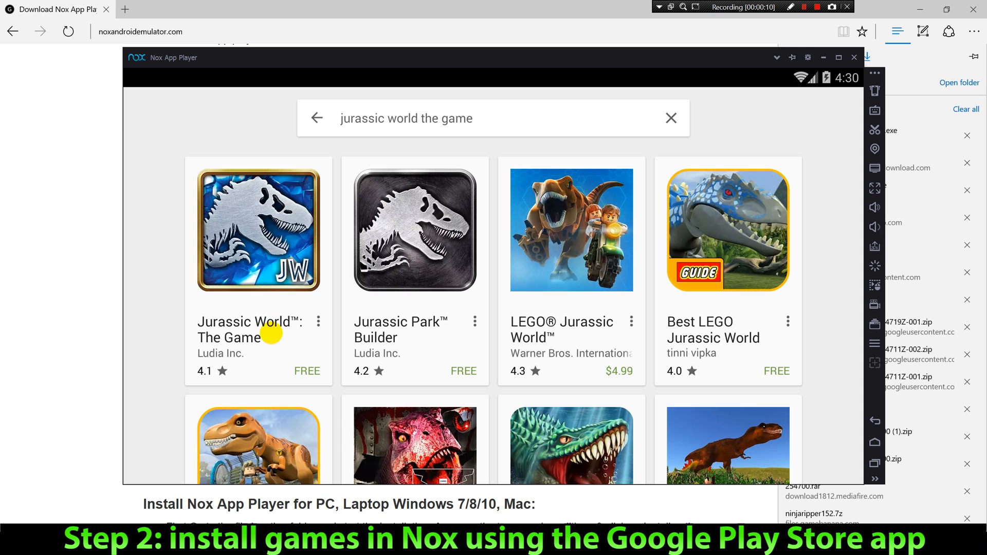
- Install Jurassic World: The Game by Ludia, skipping the payment option in the account setup and accepting the requested permissions
left_click(256, 240)
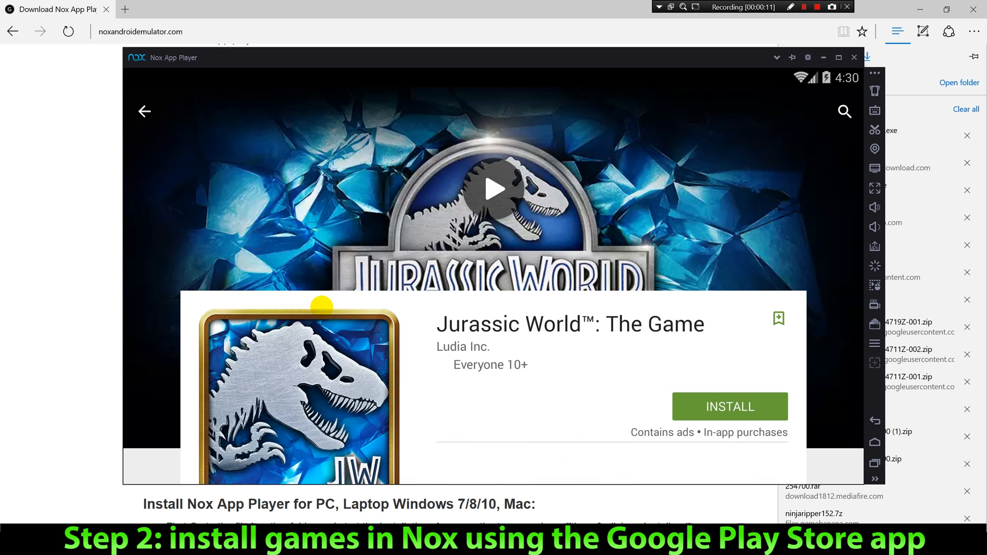
left_click(689, 409)
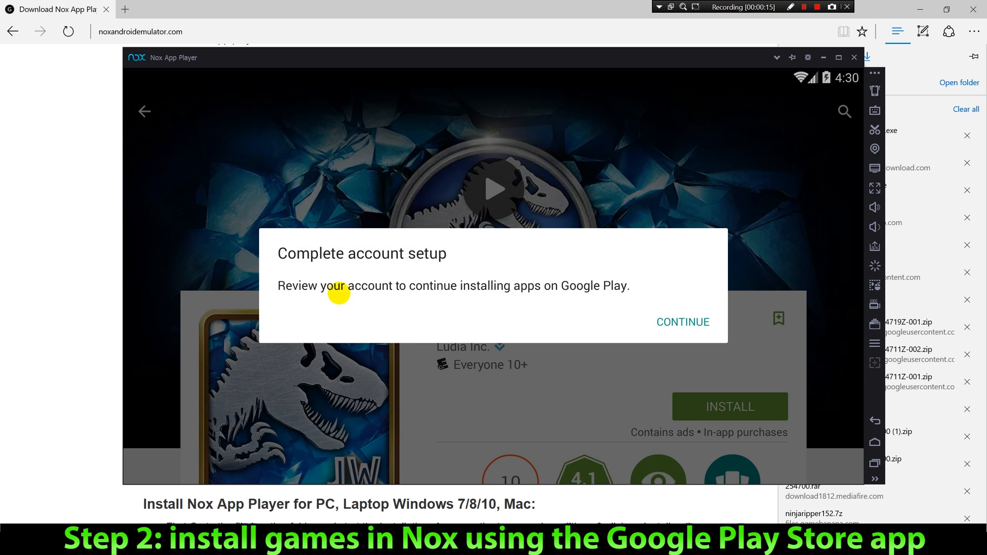
left_click(670, 323)
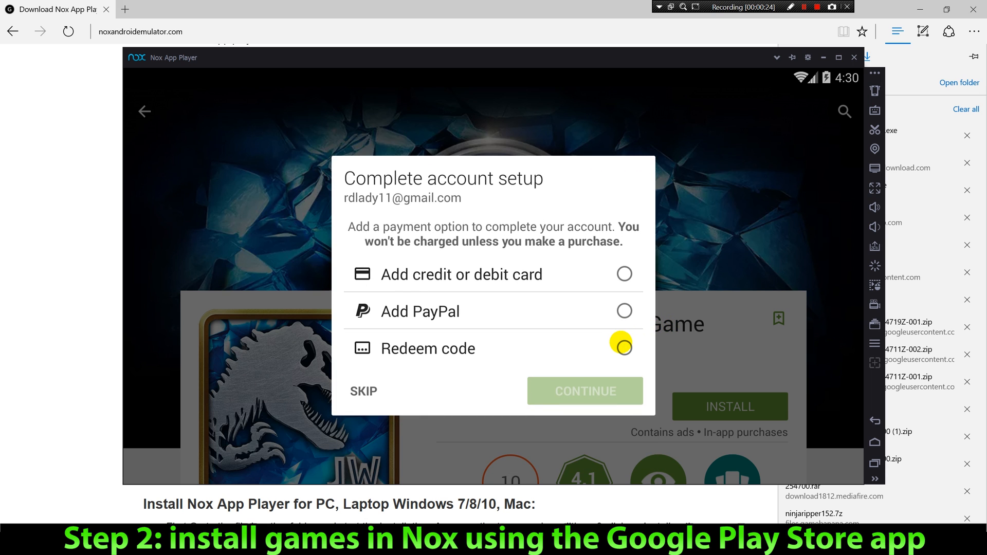
left_click(362, 390)
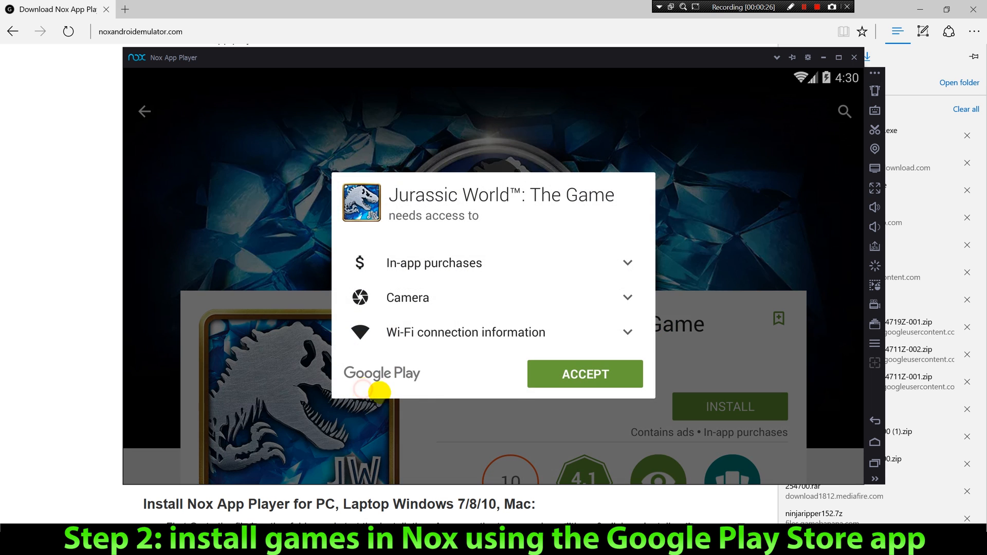
left_click(556, 375)
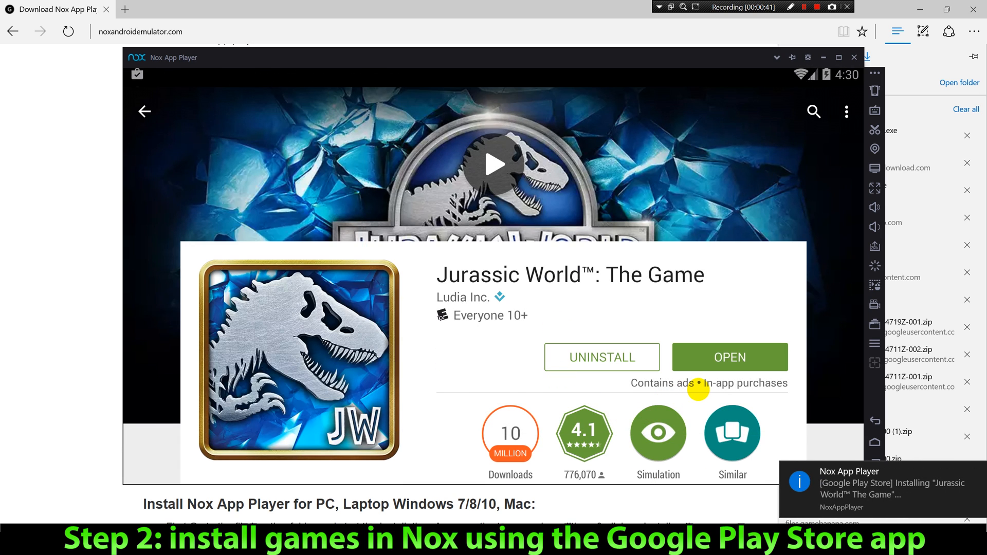
- Run Jurassic World: The Game once to download its additional data, and quit the game from the park view
left_click(707, 363)
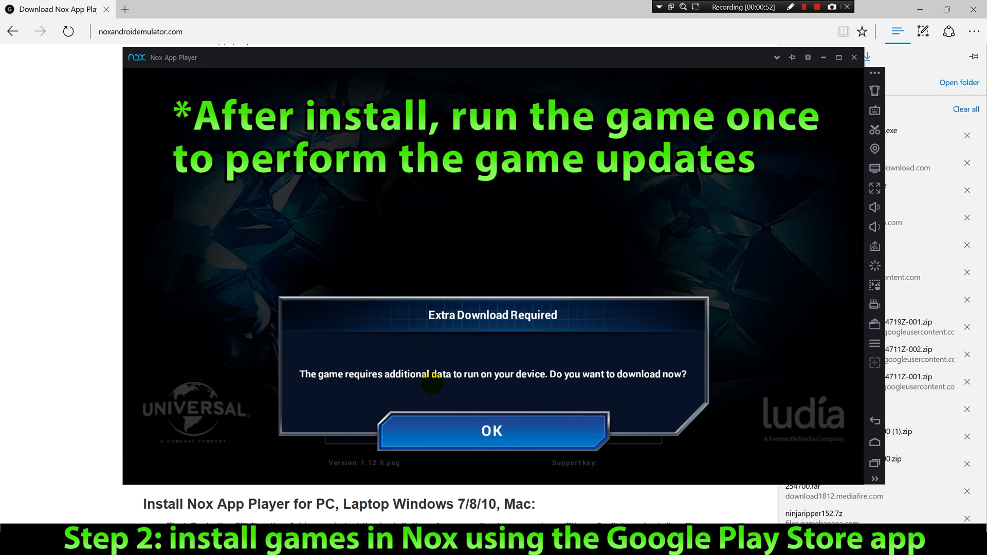
left_click(530, 424)
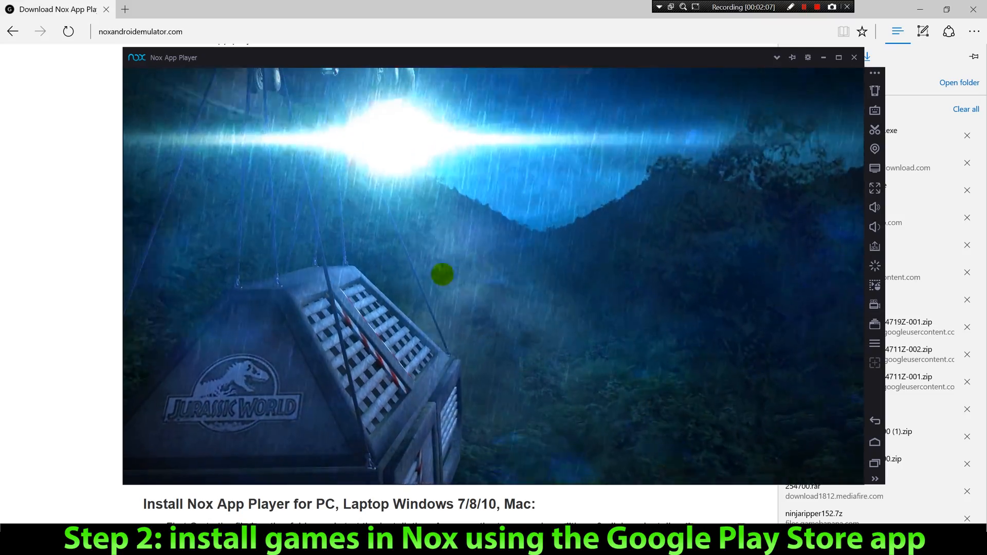
left_click(442, 274)
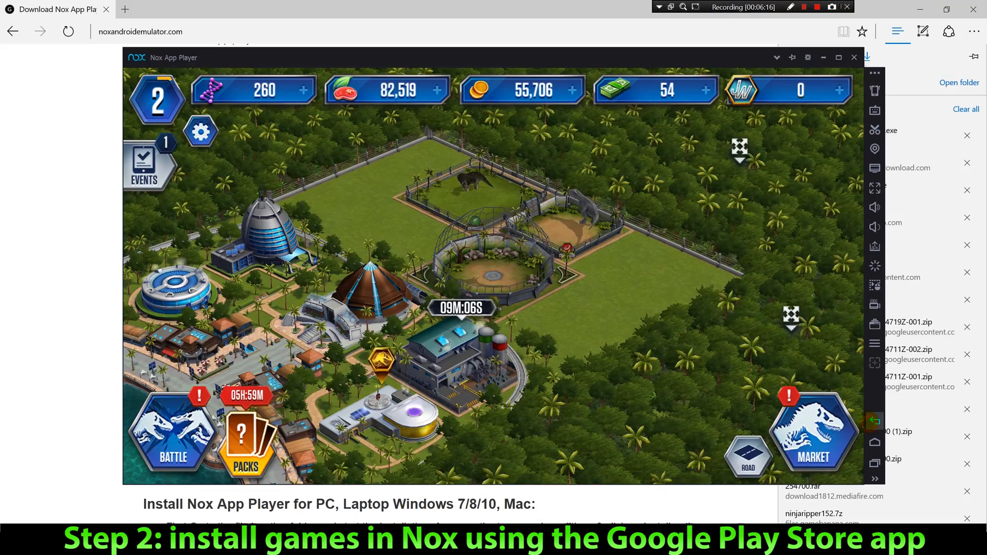
left_click(874, 420)
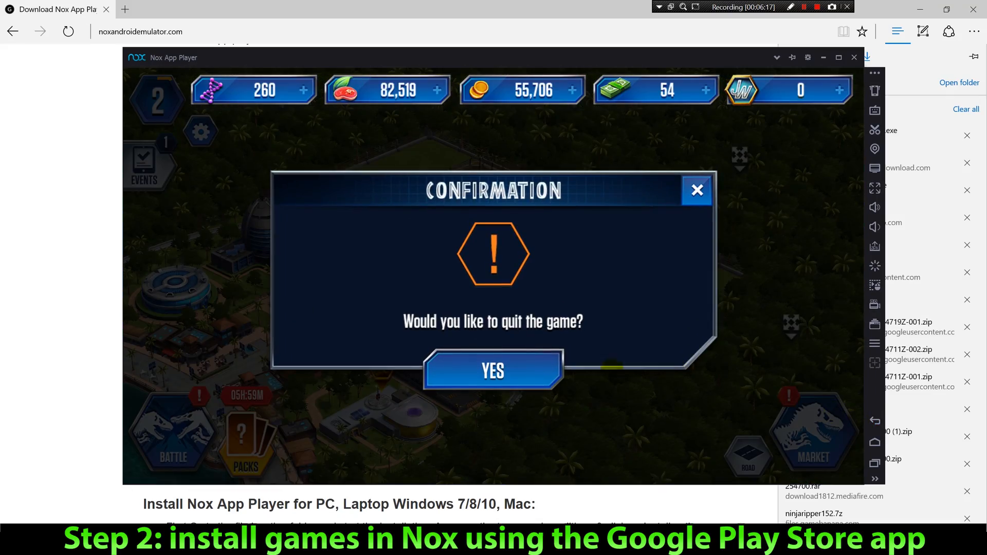
left_click(523, 362)
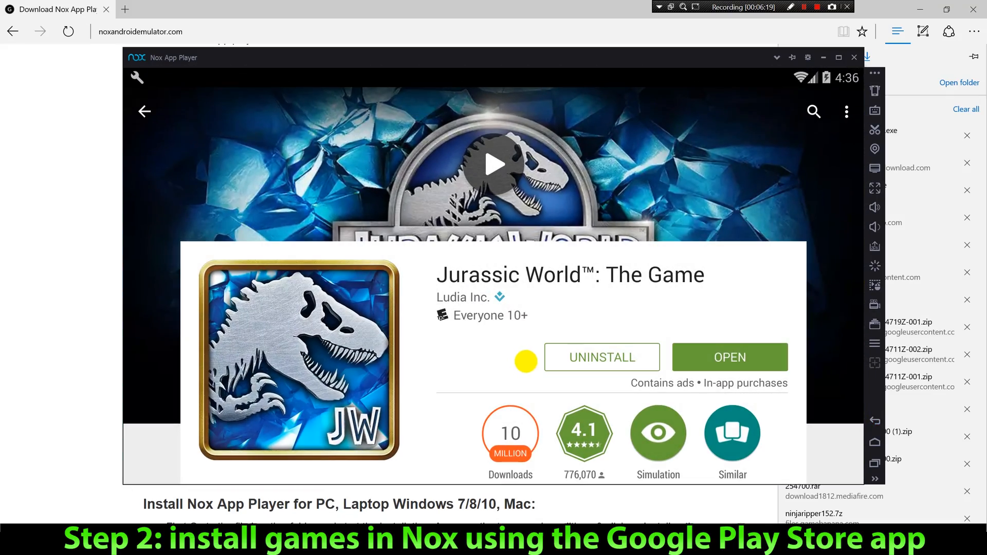
- Return to the Play Store search results and search for "asphalt 8" instead
scroll(658, 259, "up", 1)
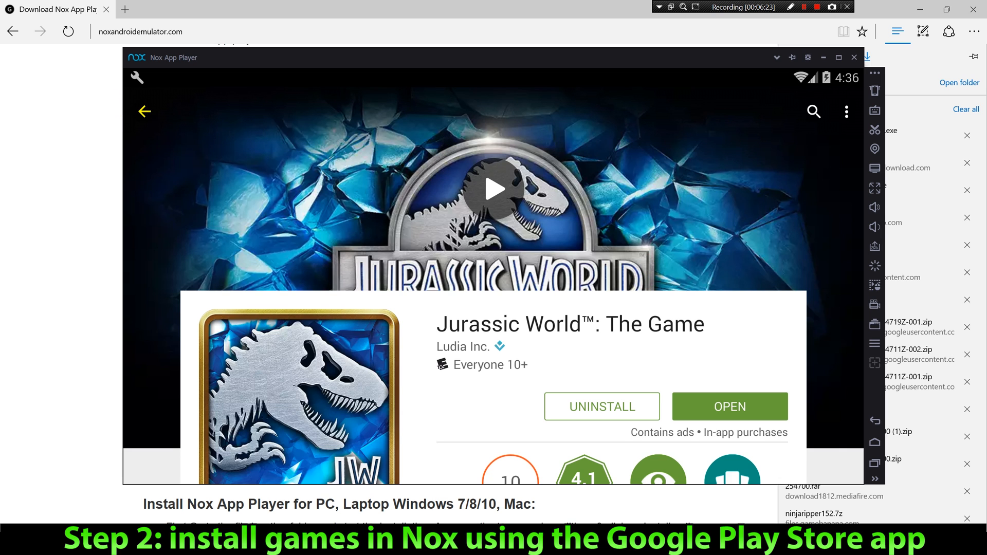
left_click(144, 111)
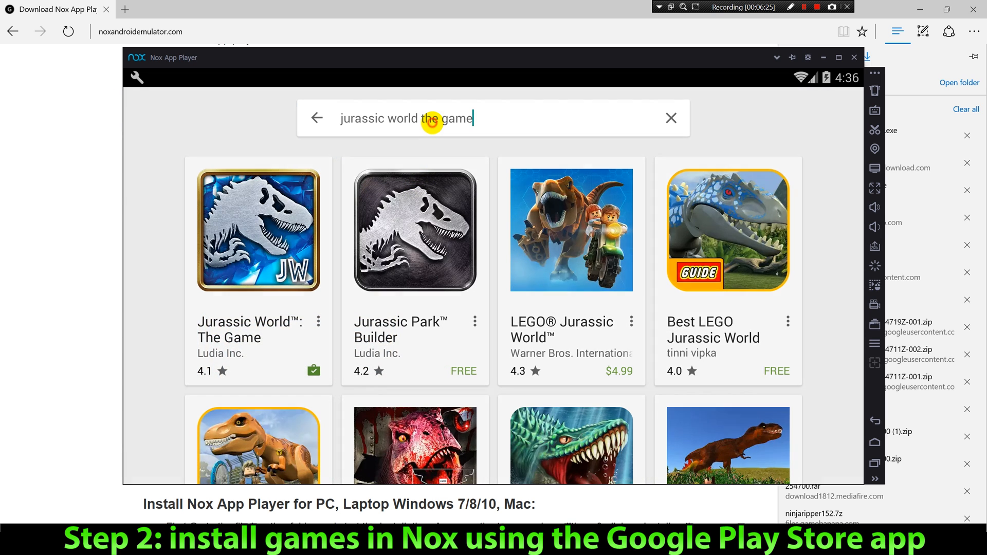
left_click(432, 122)
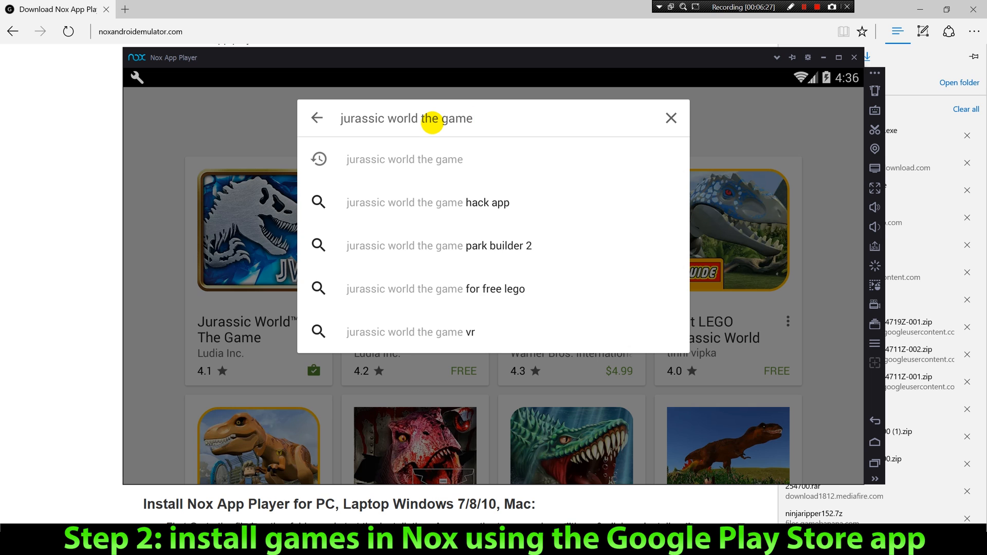
type("as")
key("BackSpace")
key("BackSpace")
key("BackSpace")
key("BackSpace")
key("BackSpace")
key("BackSpace")
key("BackSpace")
key("BackSpace")
key("BackSpace")
key("BackSpace")
key("BackSpace")
key("BackSpace")
key("BackSpace")
key("BackSpace")
key("BackSpace")
key("BackSpace")
key("BackSpace")
key("BackSpace")
key("BackSpace")
key("BackSpace")
type("as")
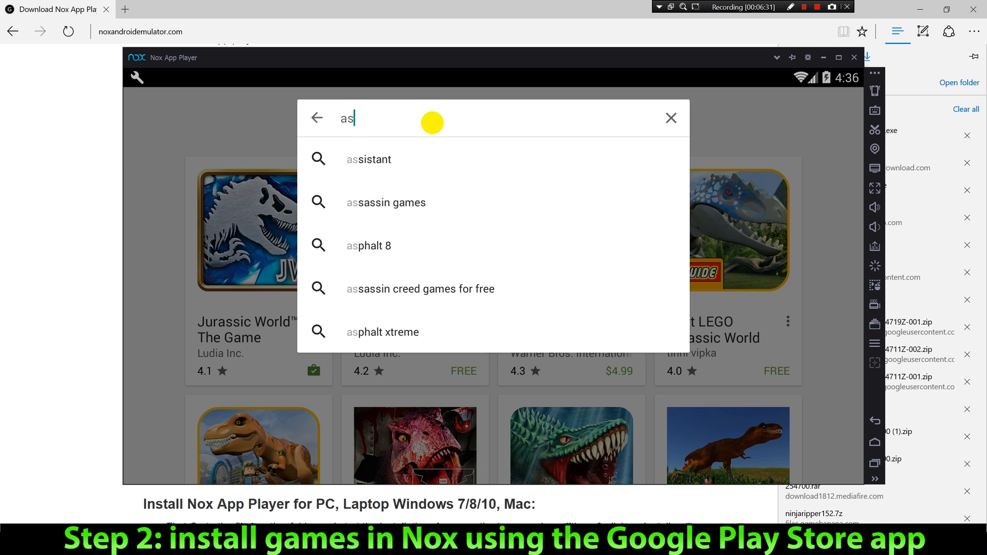
type("phalt 8")
key("Return")
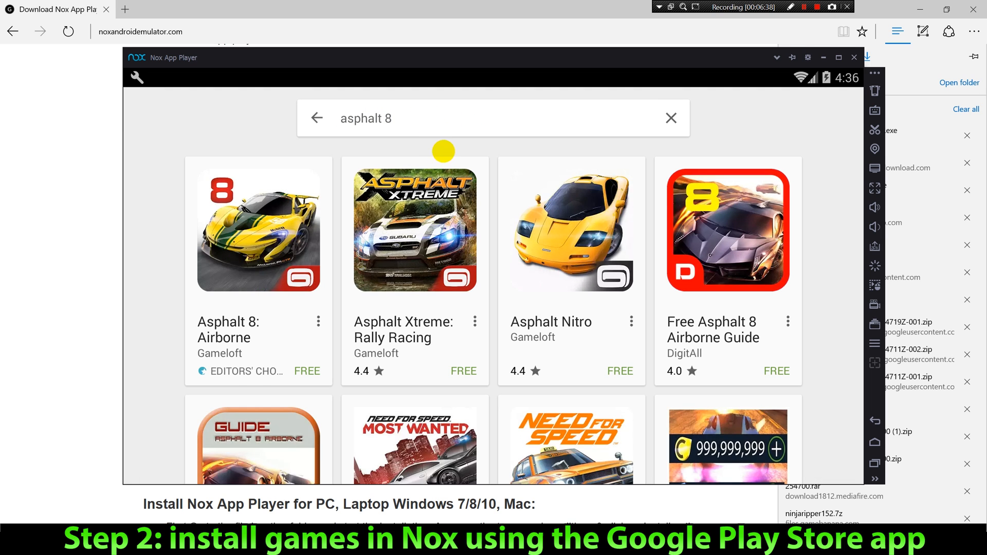
- Install Asphalt 8: Airborne by Gameloft and accept its requested permissions
left_click(256, 259)
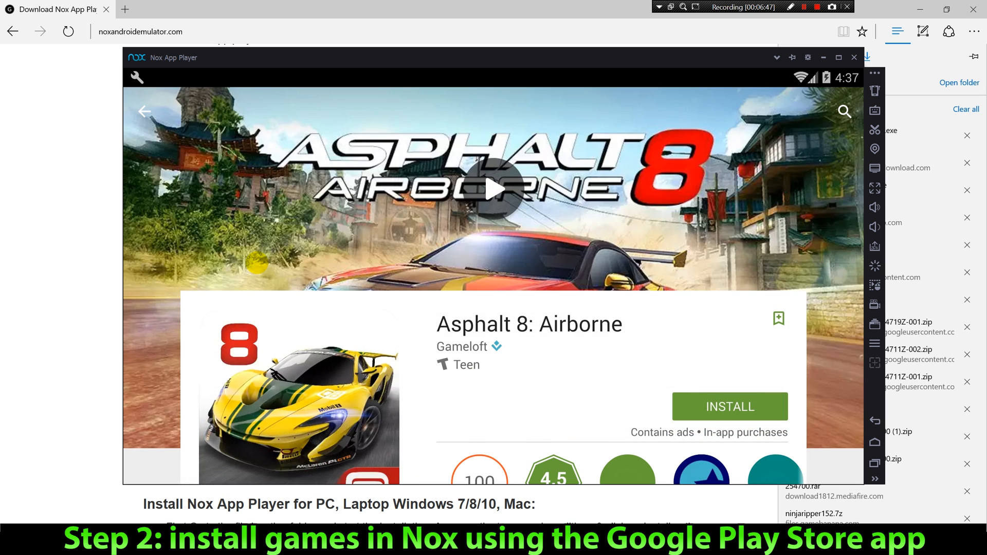
left_click(713, 410)
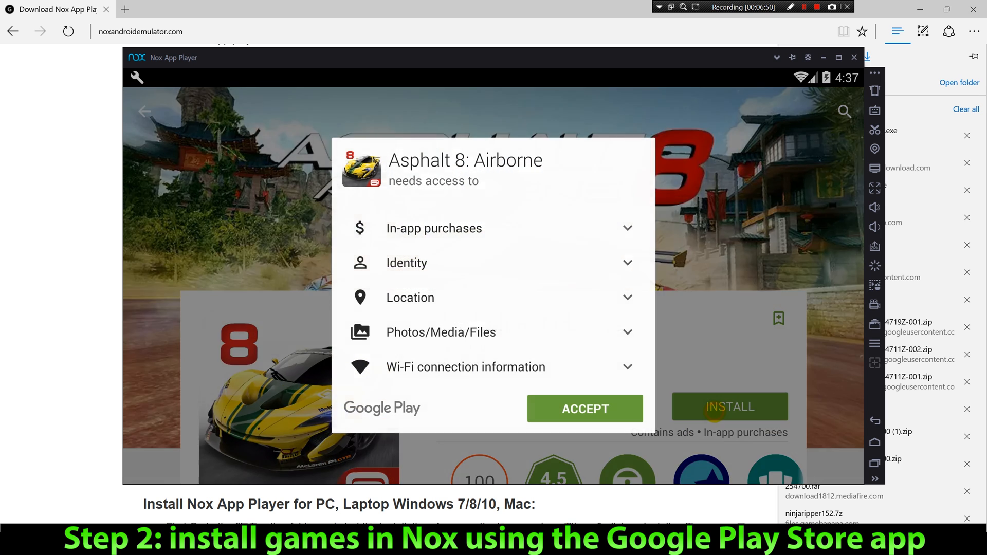
left_click(587, 411)
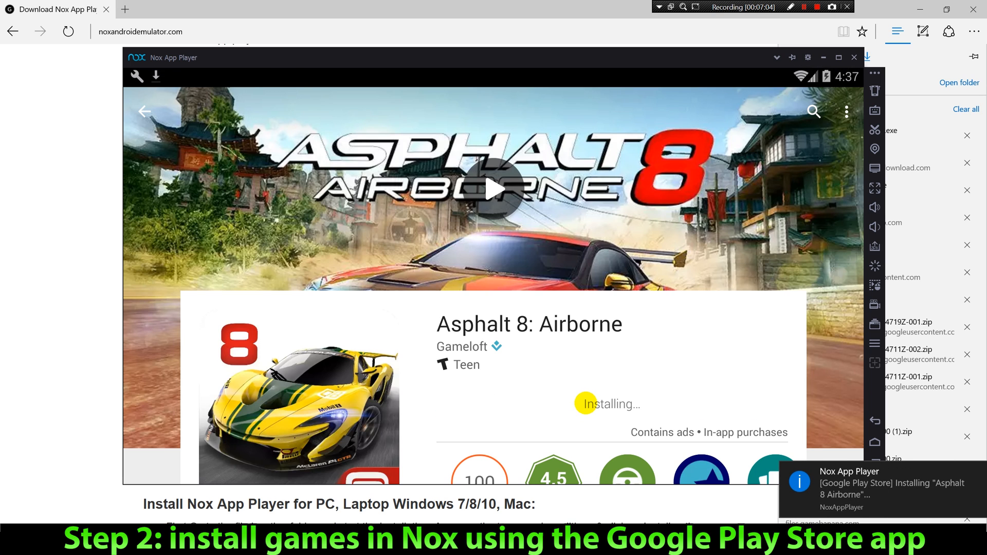
- Run Asphalt 8: Airborne, download its additional data, and page through and close the What's New announcements
left_click(713, 410)
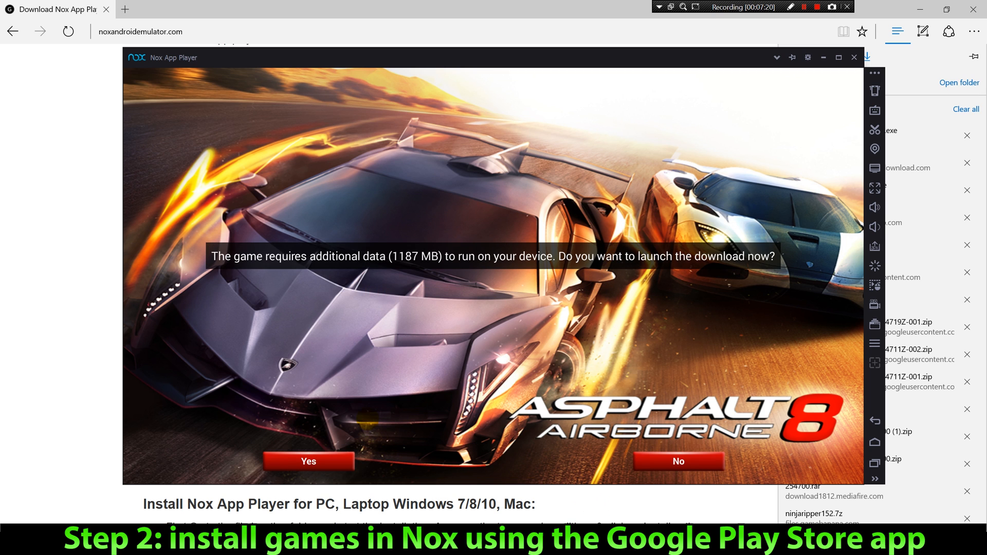
left_click(306, 460)
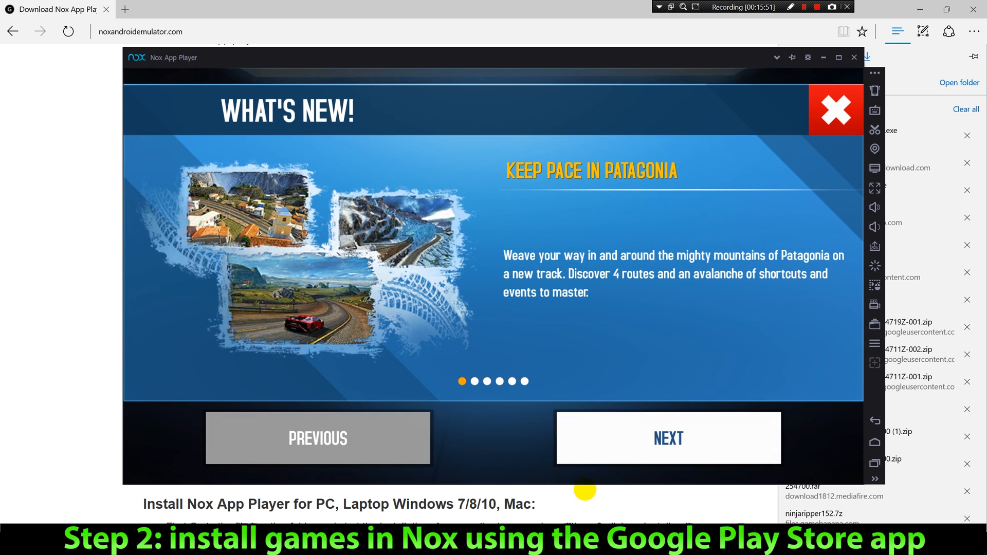
left_click(619, 435)
left_click(618, 434)
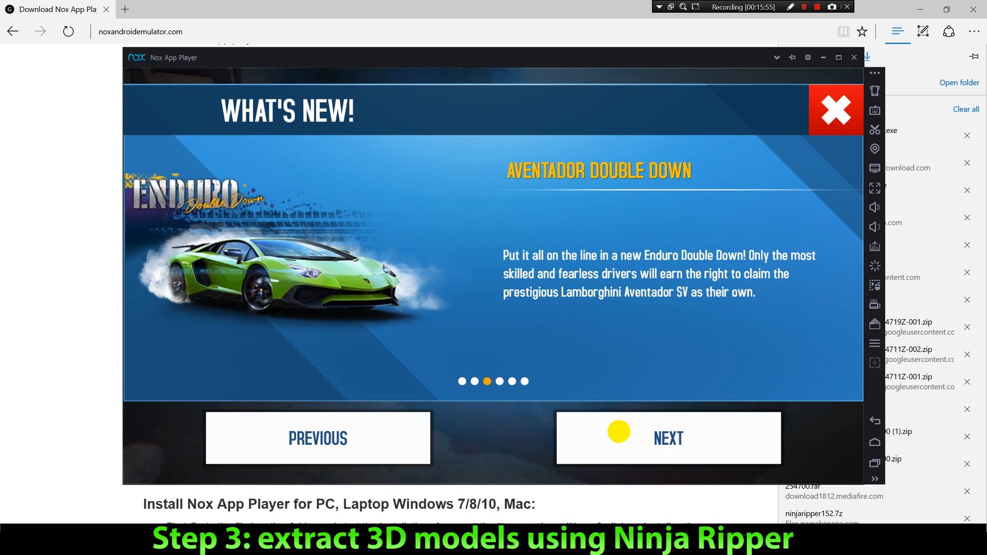
left_click(619, 431)
left_click(815, 108)
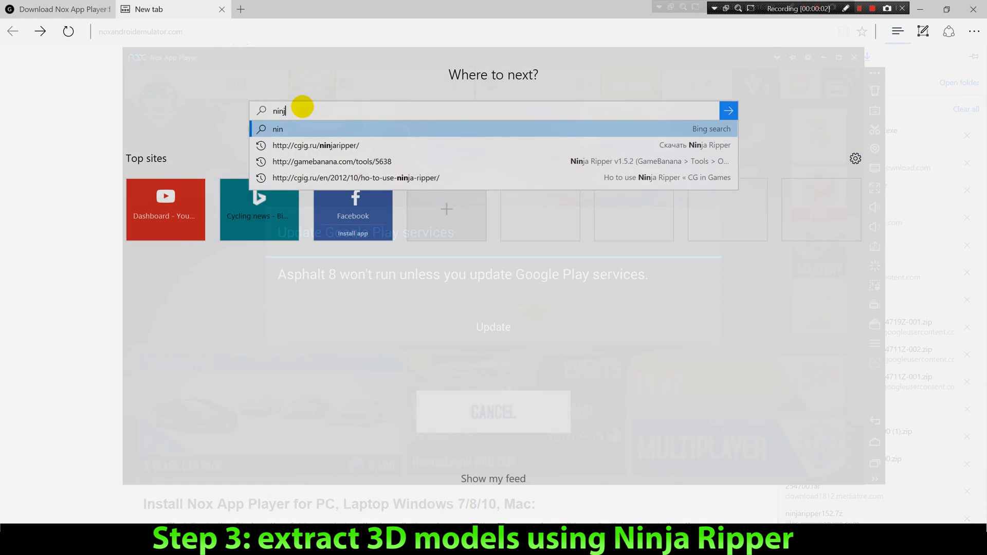
- Search the web for "ninjaripper" and open the GameBanana page for Ninja Ripper v1.5.2
type("aripper")
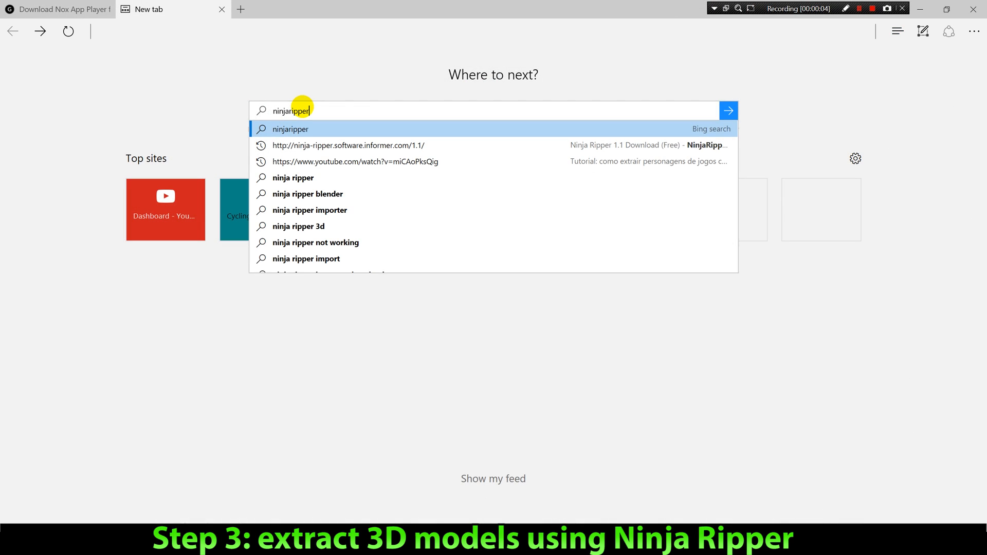
key("Return")
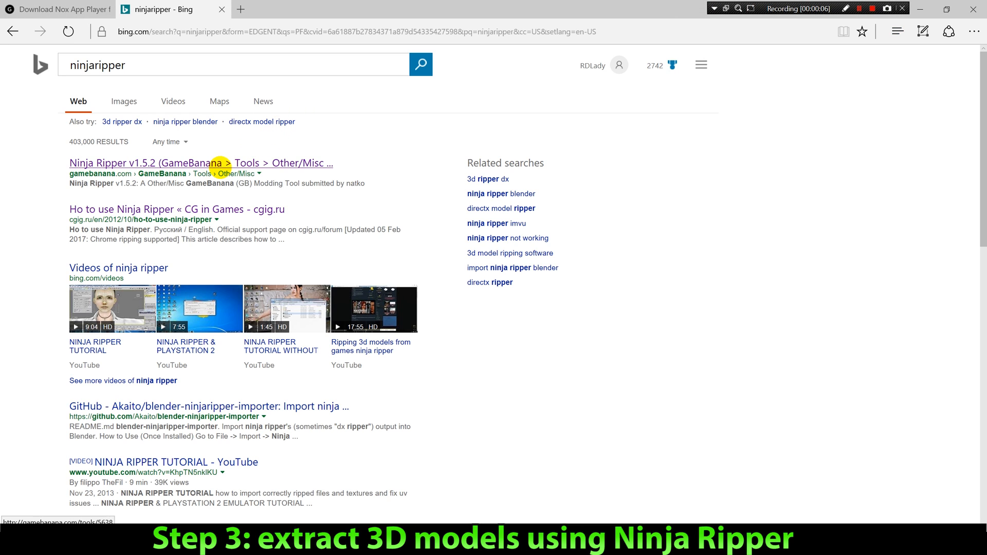
left_click(205, 163)
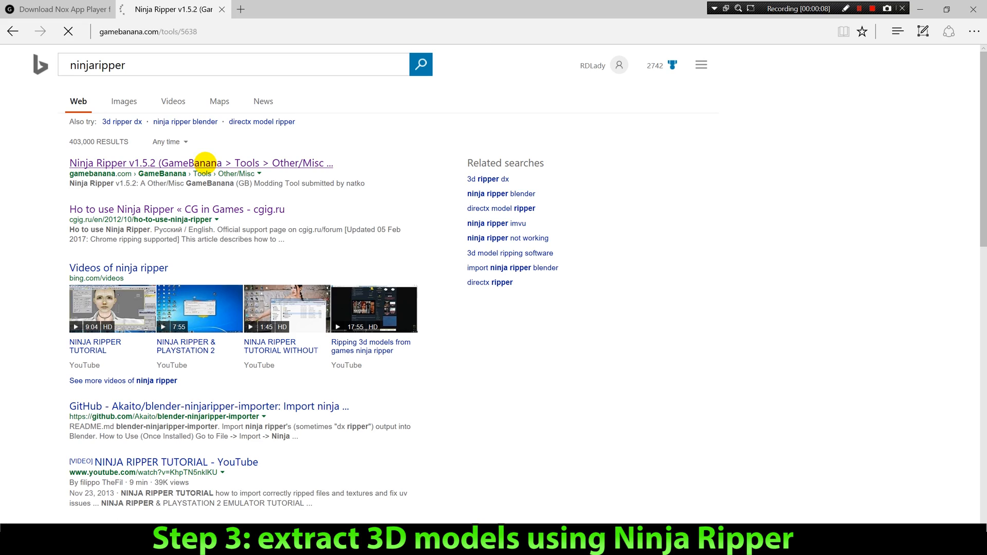
- Follow the cgig.ru/ninjaripper link in the GameBanana page's Contacts section to reach the Ninja Ripper download site
scroll(269, 247, "down", 15)
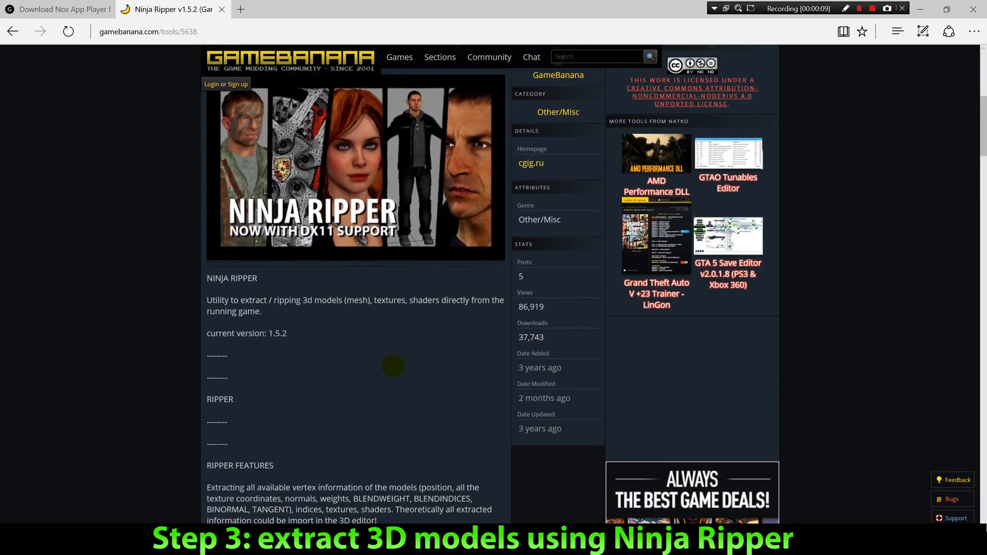
scroll(393, 365, "down", 20)
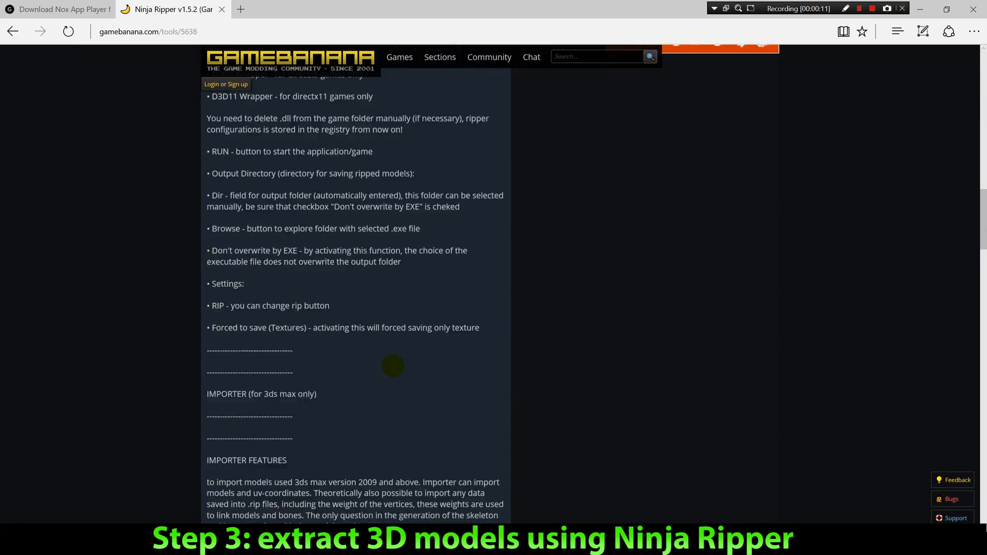
scroll(393, 366, "down", 7)
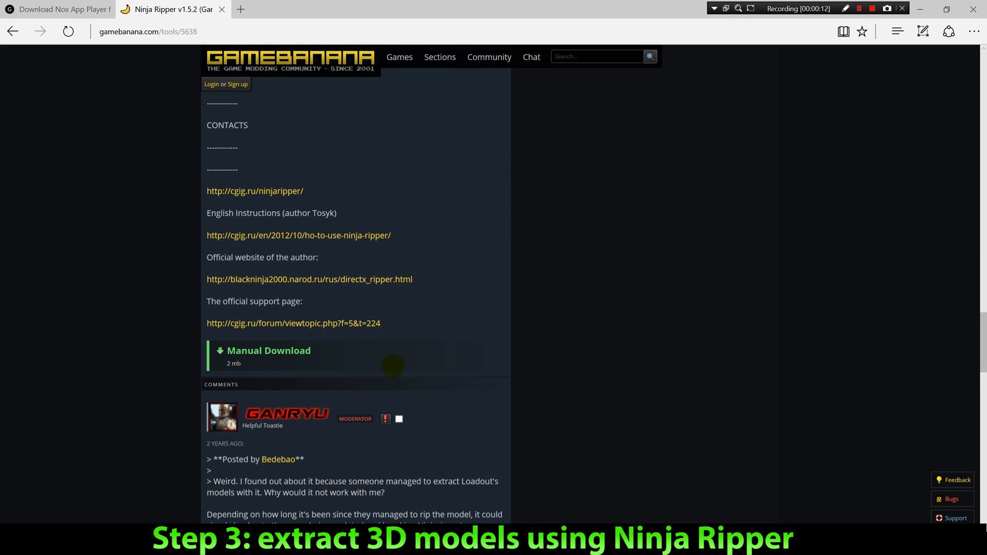
left_click(269, 187)
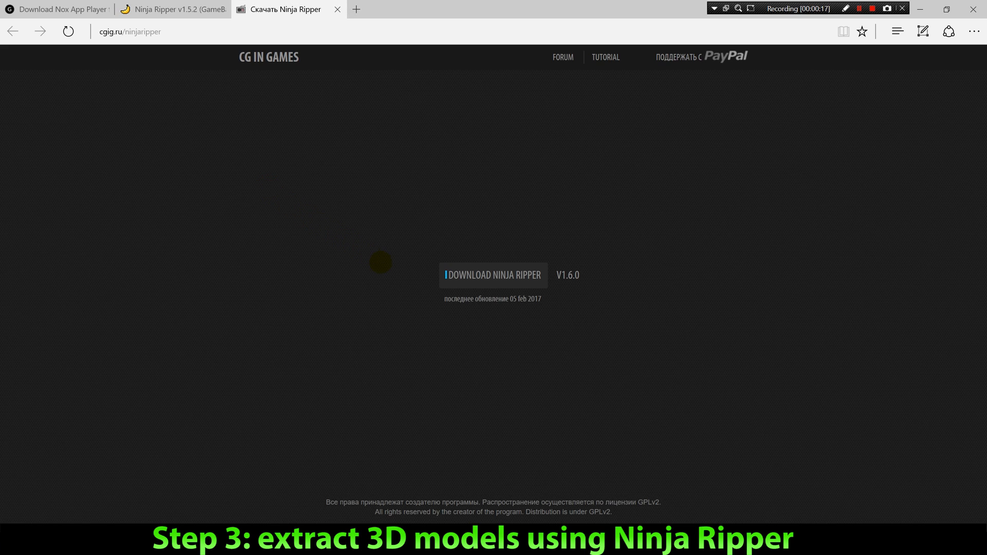
- Download Ninja Ripper V1.6.0 and save it to the Desktop as ninjaripper1.6.0.7z
right_click(470, 277)
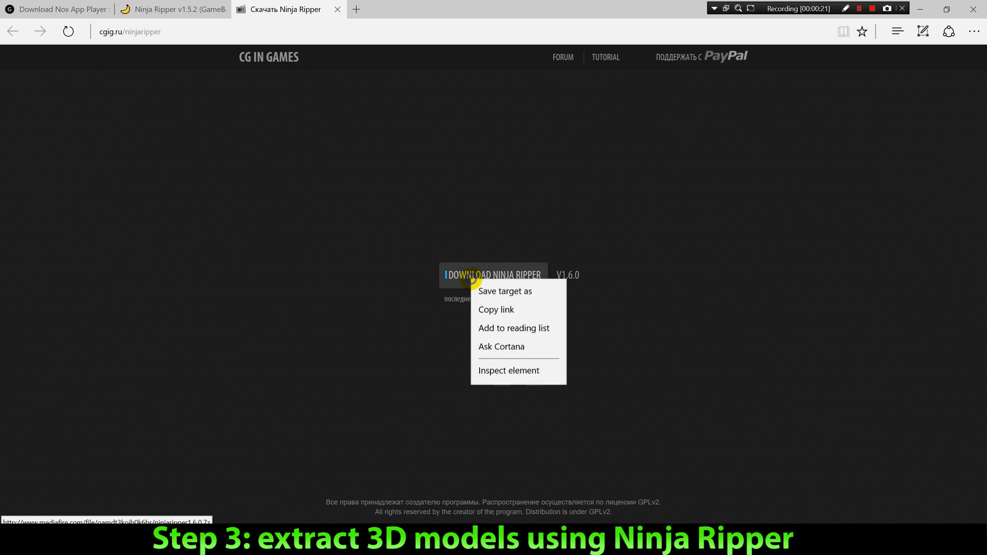
left_click(491, 329)
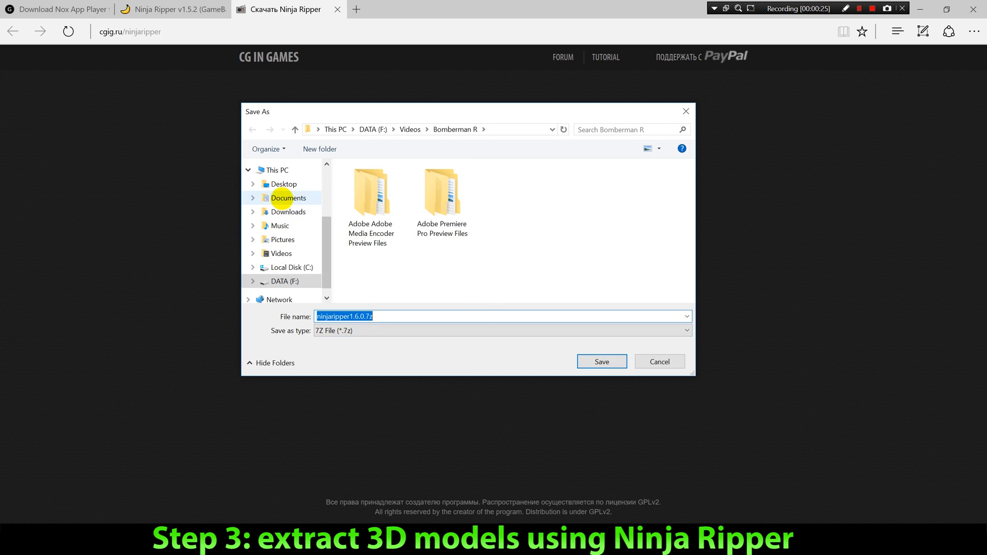
left_click(269, 185)
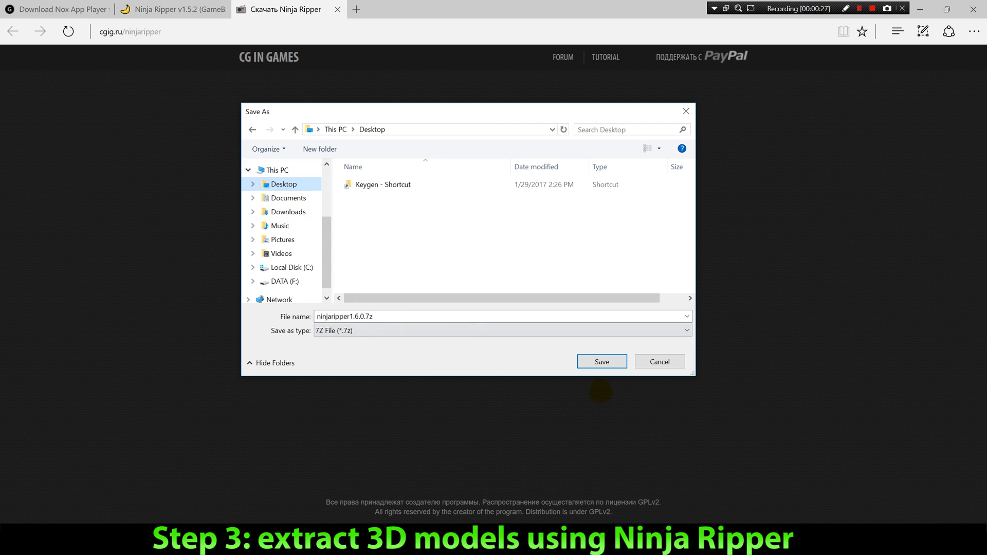
left_click(601, 361)
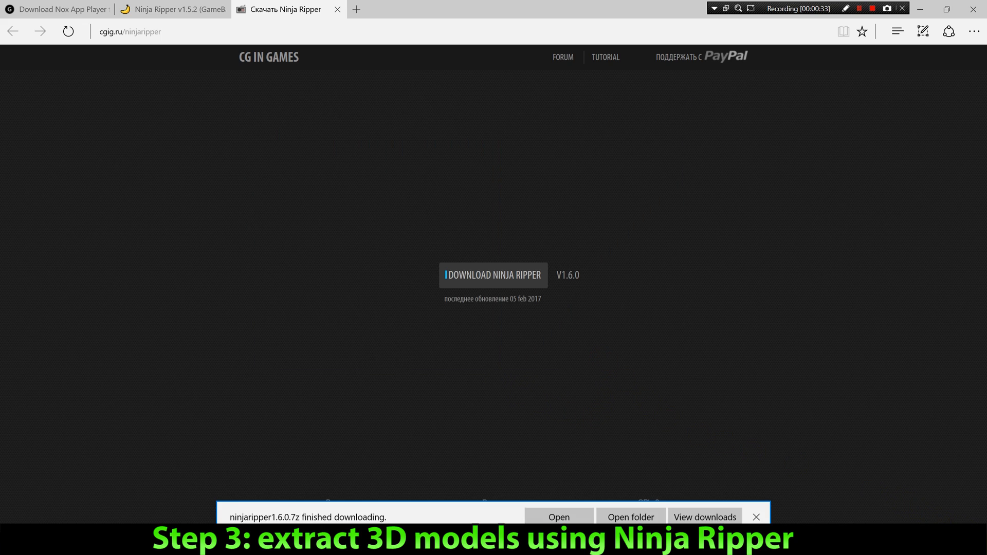
- Extract the ninjaripper1.6.0.7z archive directly onto the desktop with 7-Zip
key("super+d")
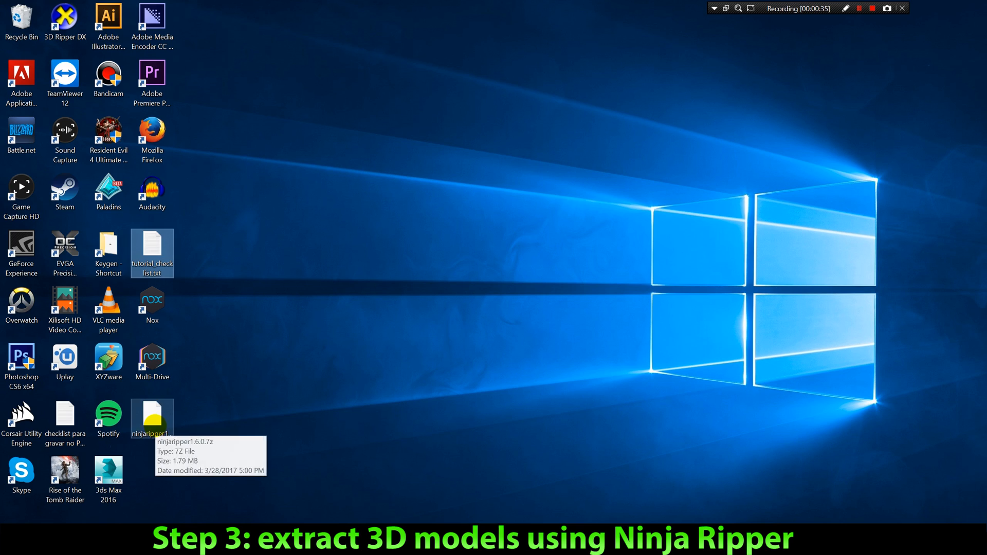
left_click(154, 422)
right_click(153, 414)
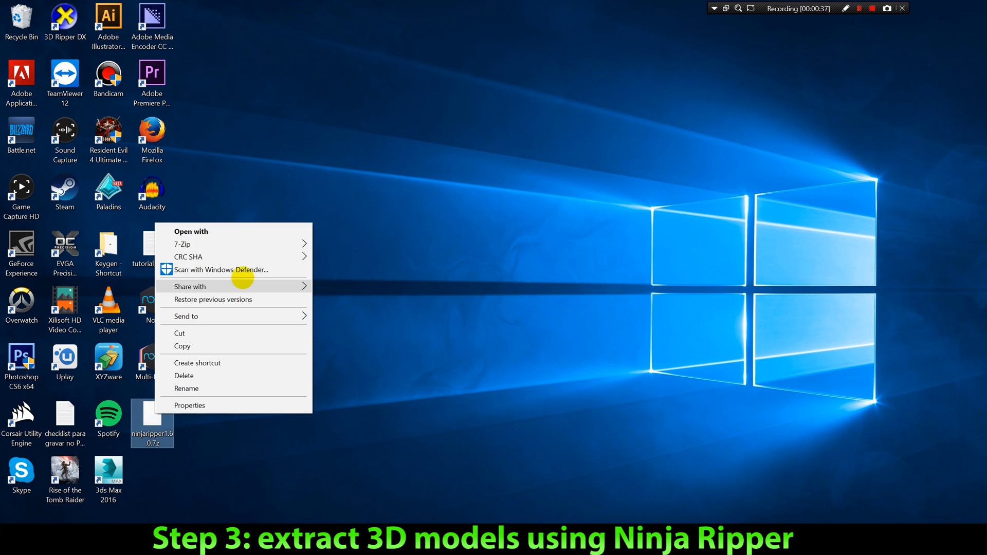
mouse_move(245, 244)
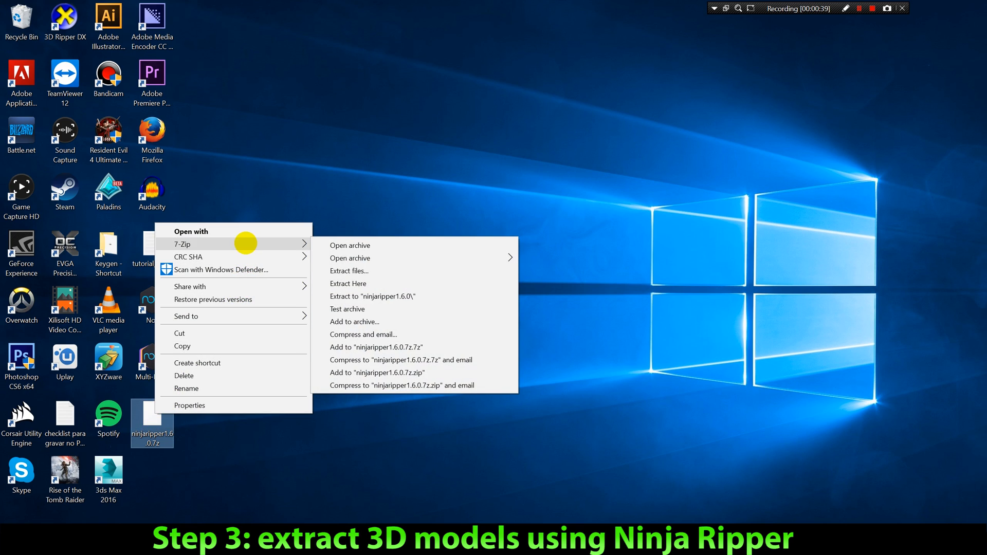
left_click(433, 286)
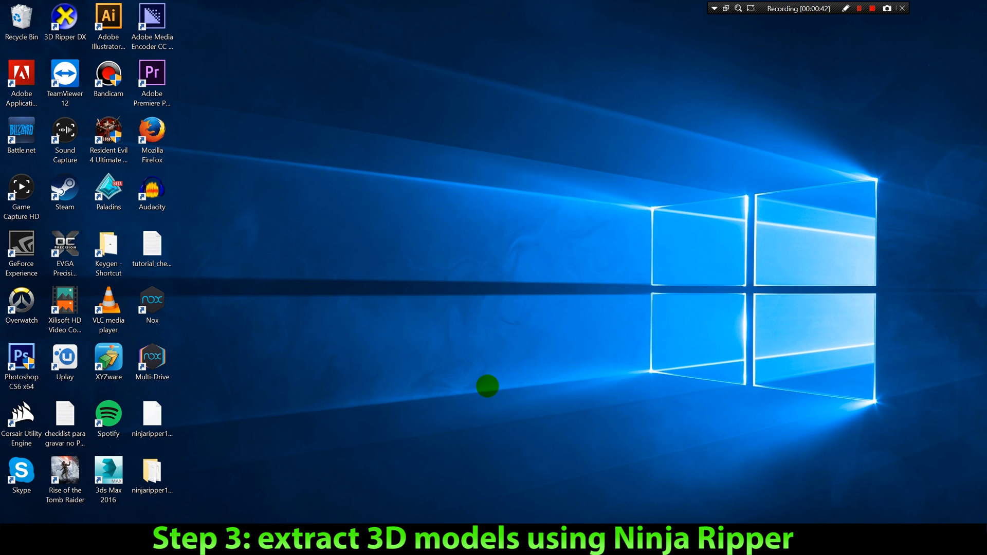
- Launch NinjaRipper.exe from the x86 subfolder of the extracted ninjaripper1.6.0 folder
double_click(150, 471)
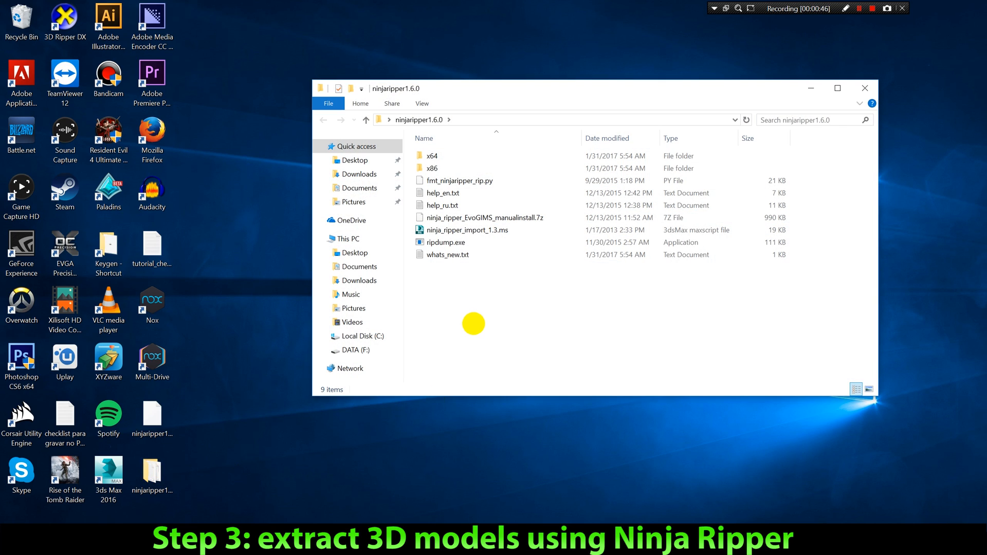
double_click(435, 167)
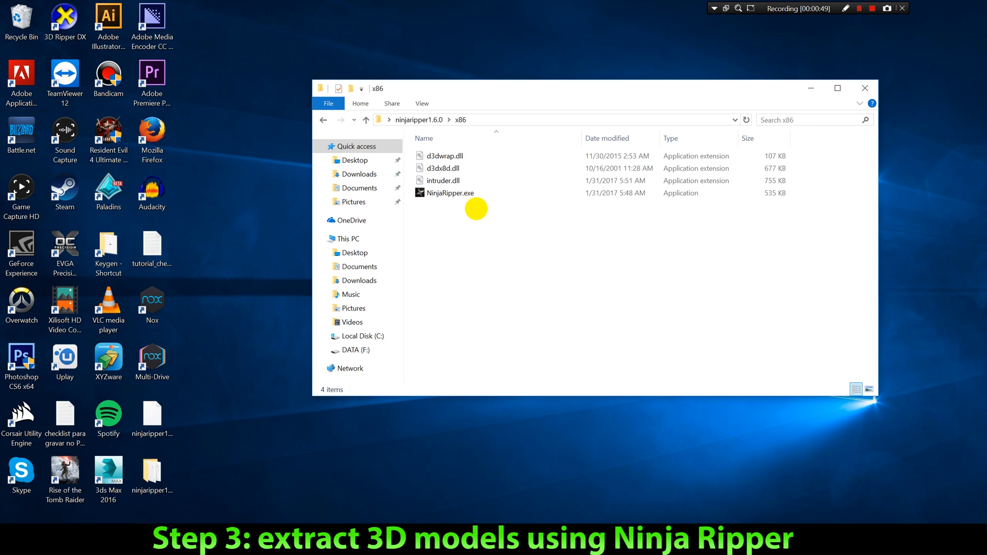
double_click(454, 195)
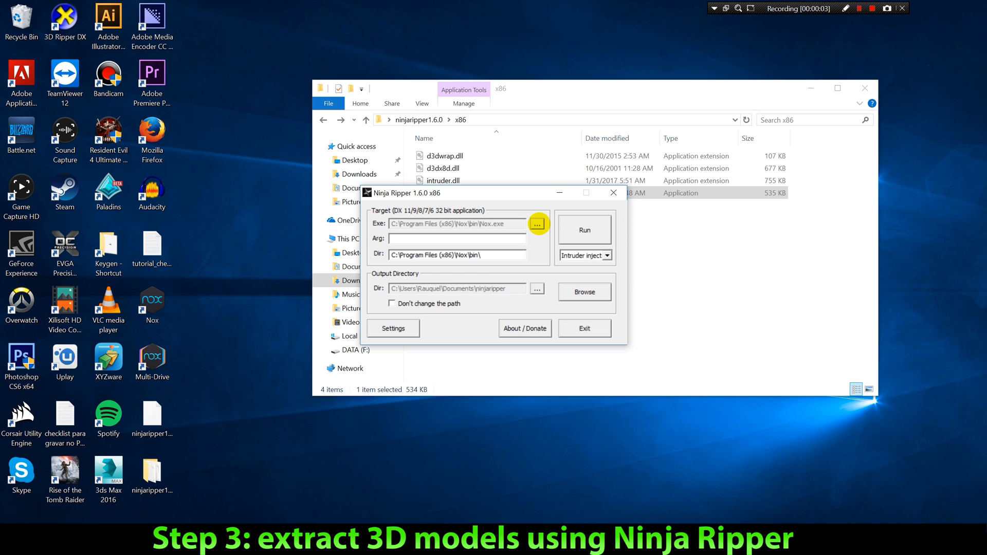
- Set the target executable to C:\Program Files (x86)\Nox\bin\Nox.exe
left_click(537, 224)
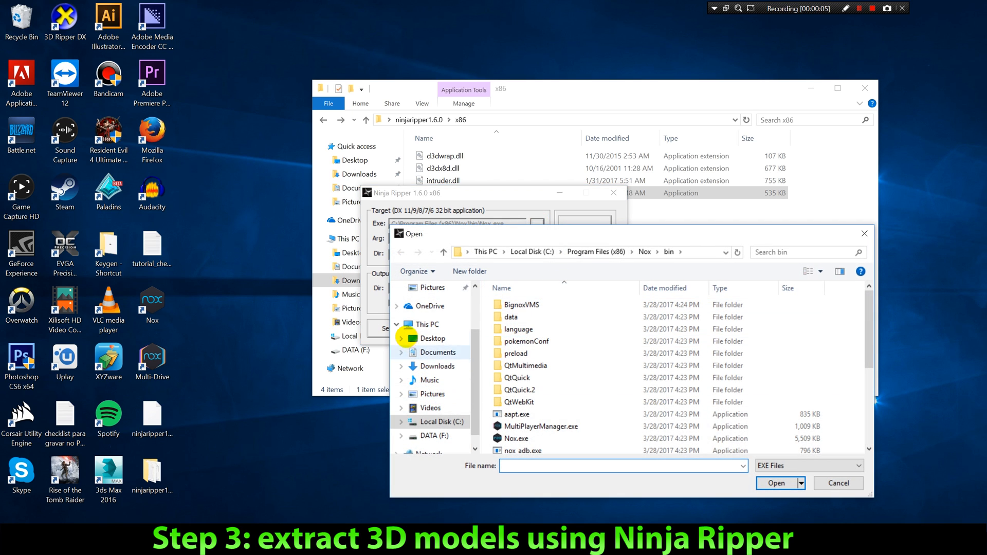
left_click(411, 324)
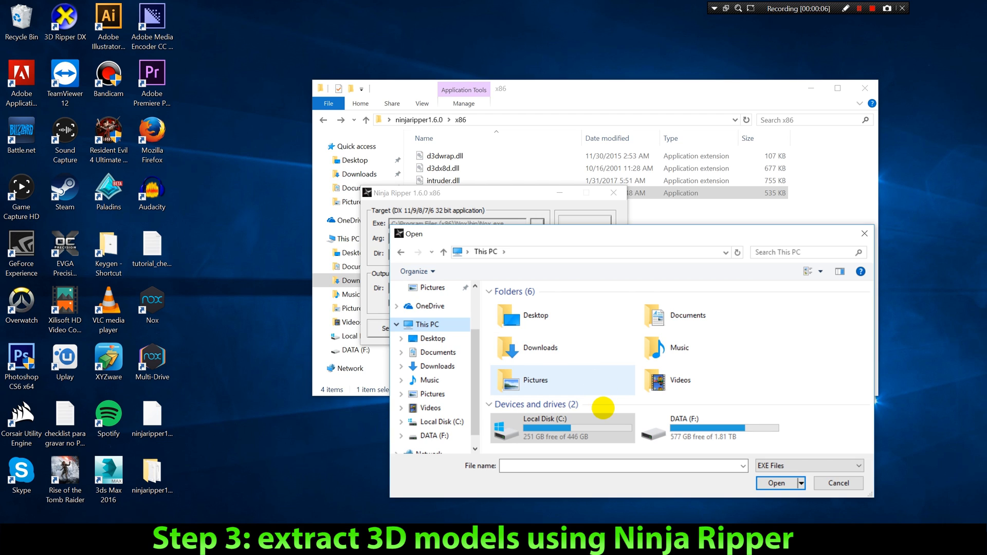
left_click(537, 420)
double_click(538, 421)
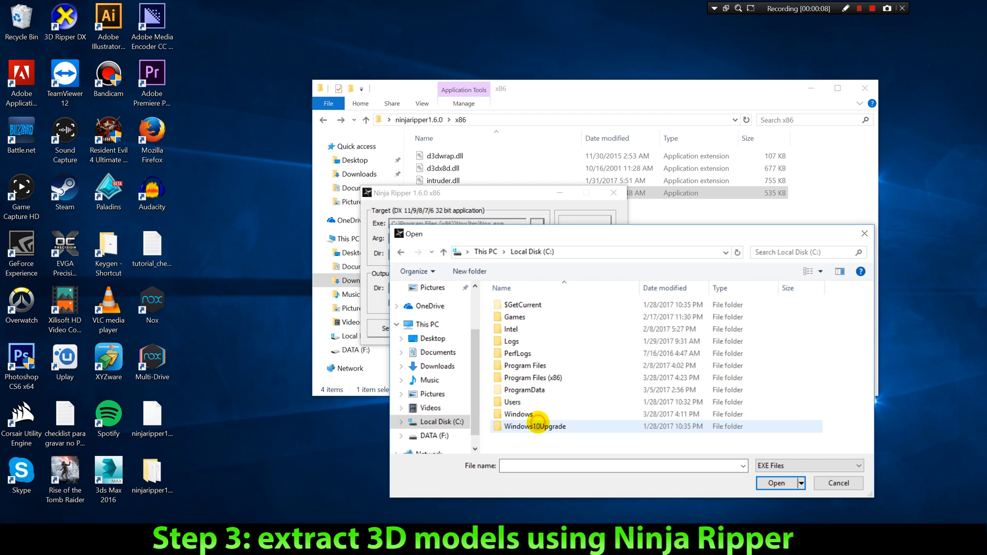
double_click(544, 378)
scroll(540, 401, "down", 3)
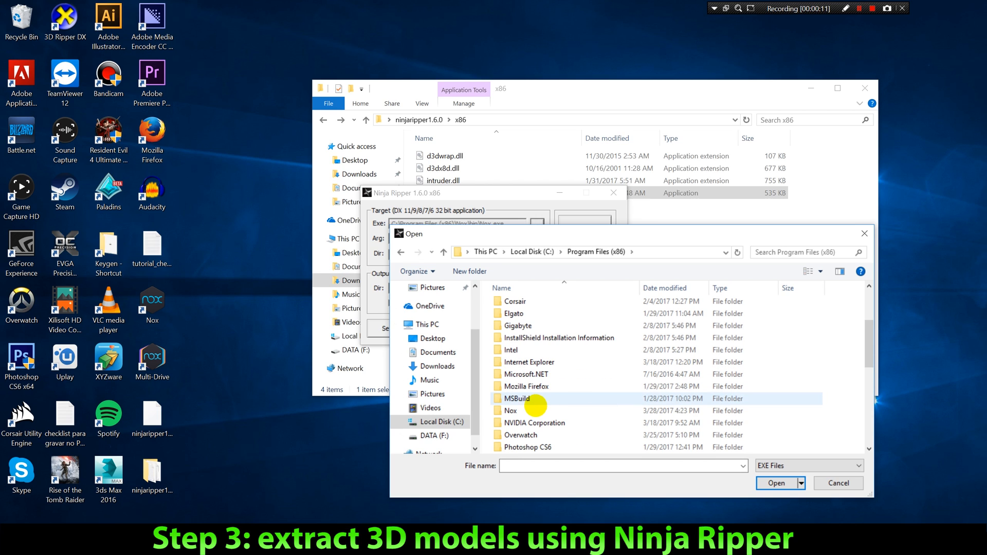
left_click(507, 409)
double_click(506, 410)
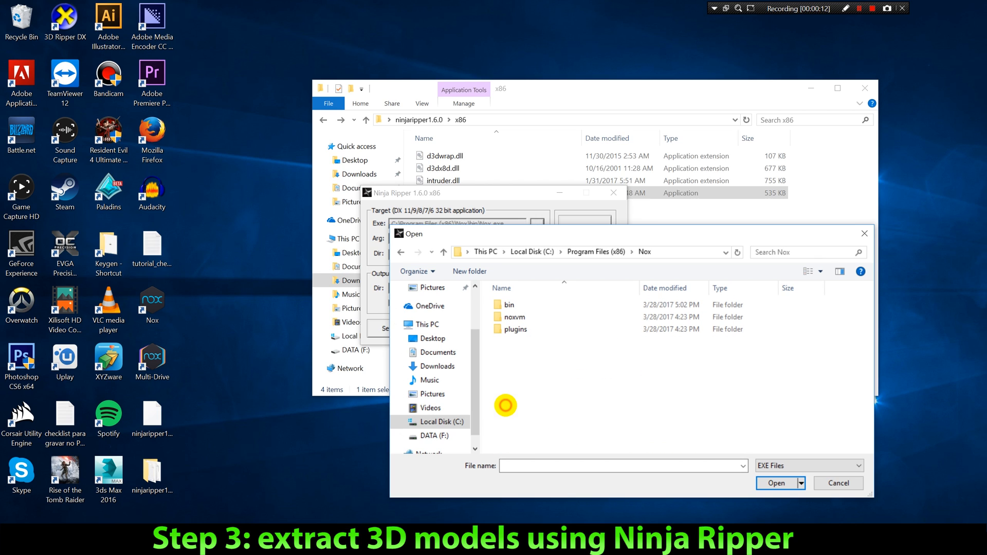
double_click(509, 304)
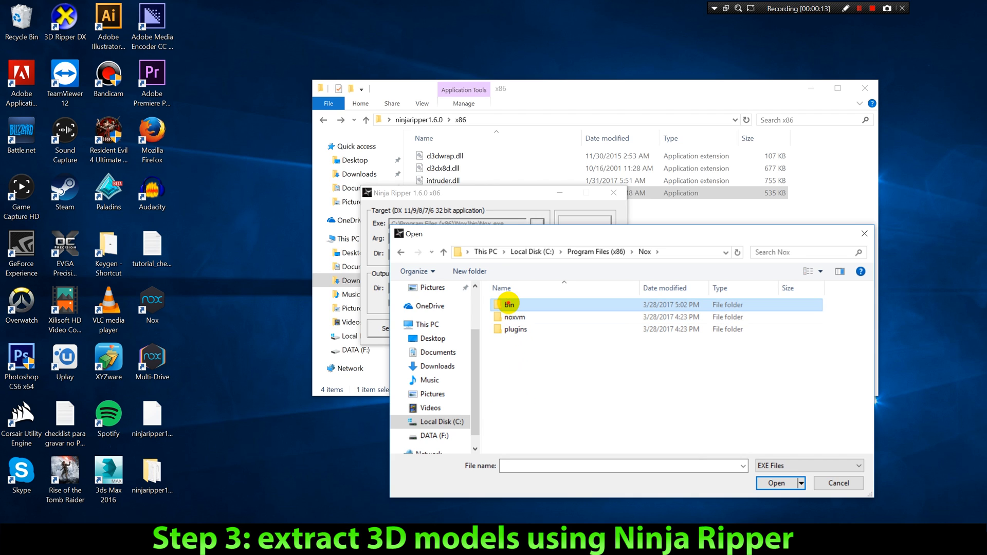
scroll(532, 406, "down", 1)
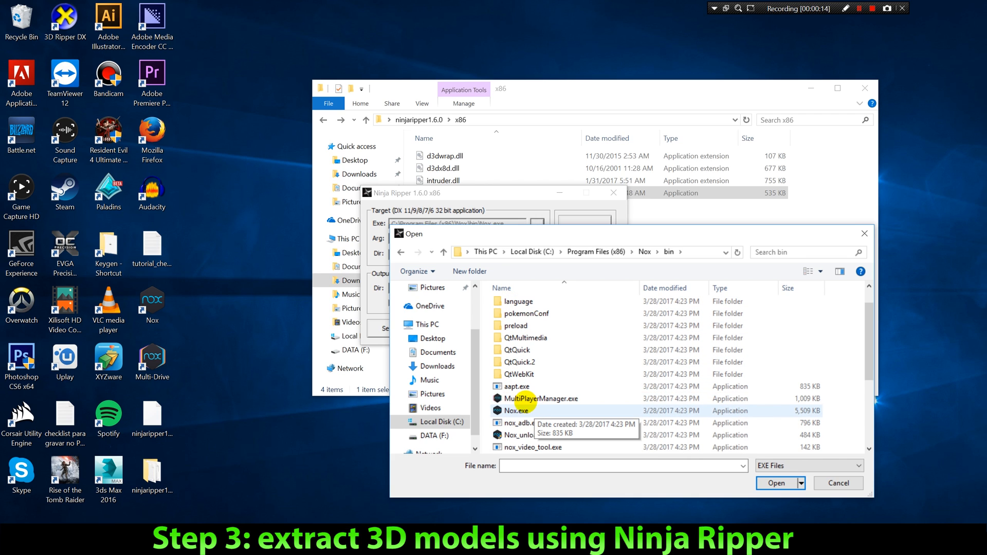
left_click(498, 410)
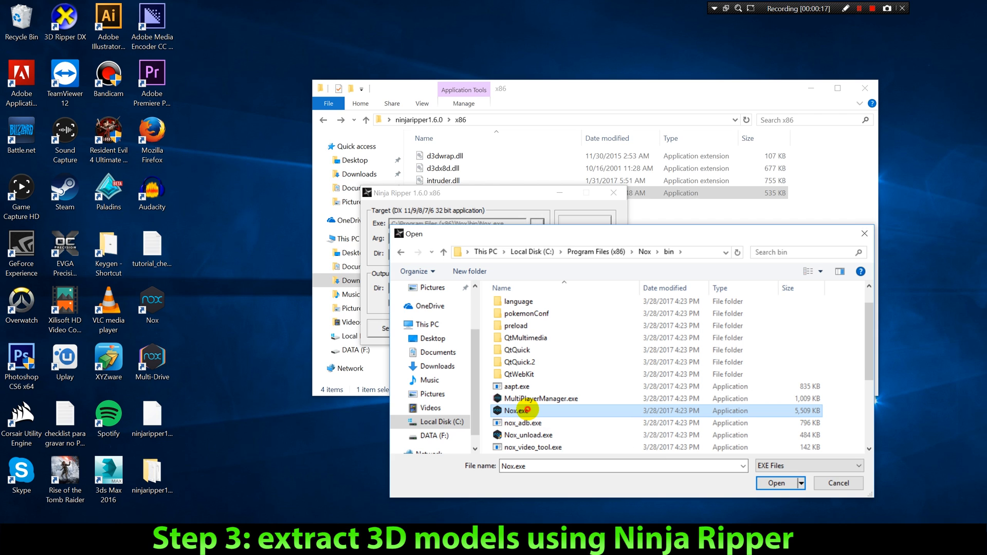
double_click(529, 410)
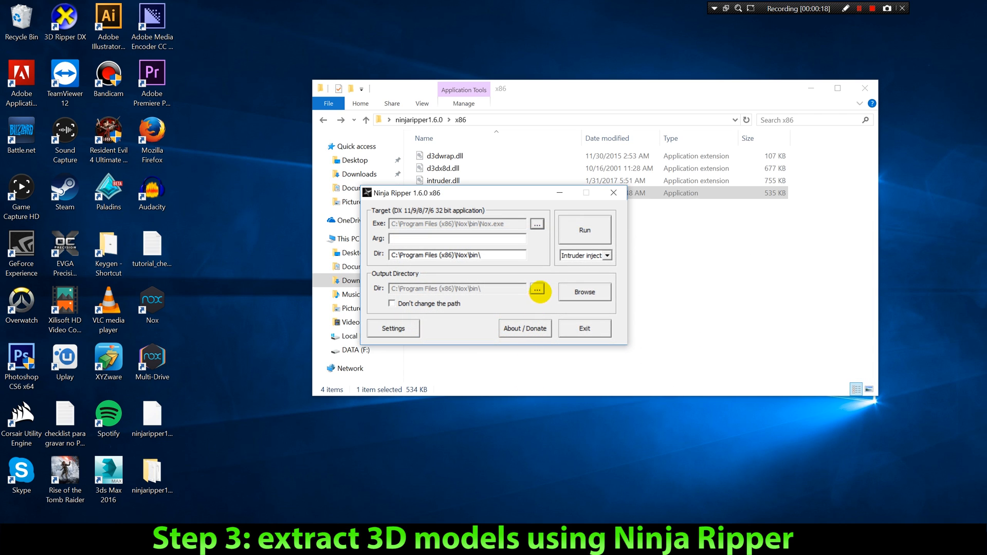
- Set the output directory to the ninjaripper folder inside Documents
left_click(538, 288)
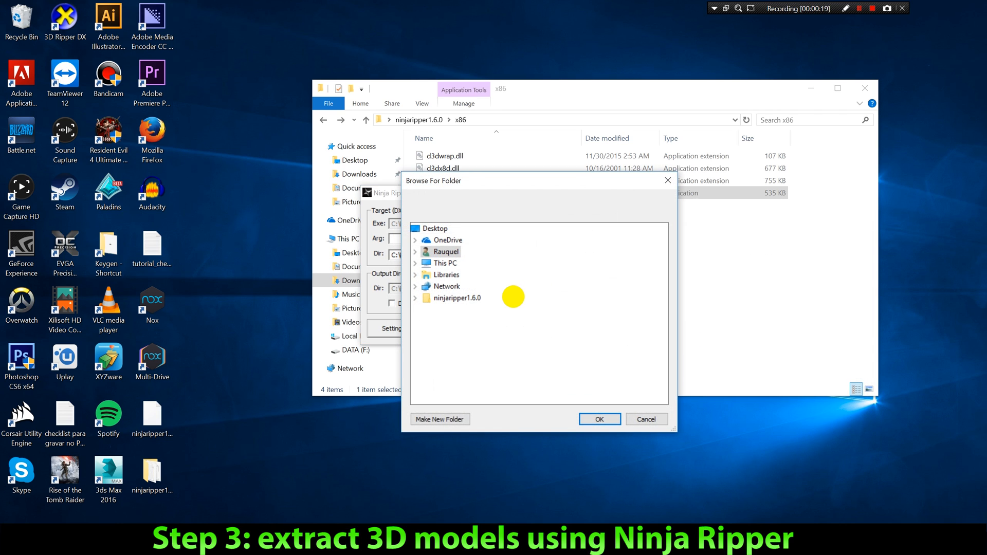
double_click(449, 262)
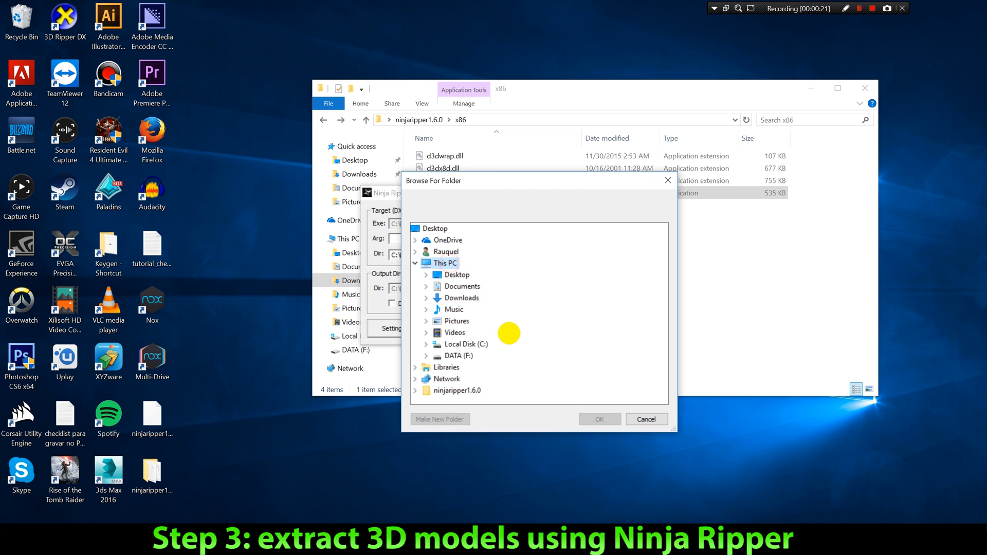
double_click(461, 286)
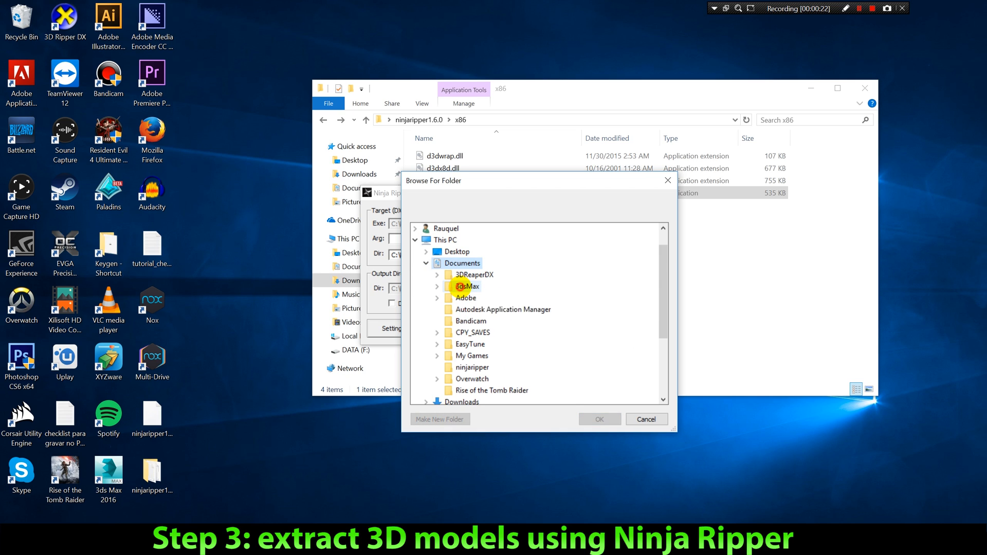
left_click(468, 366)
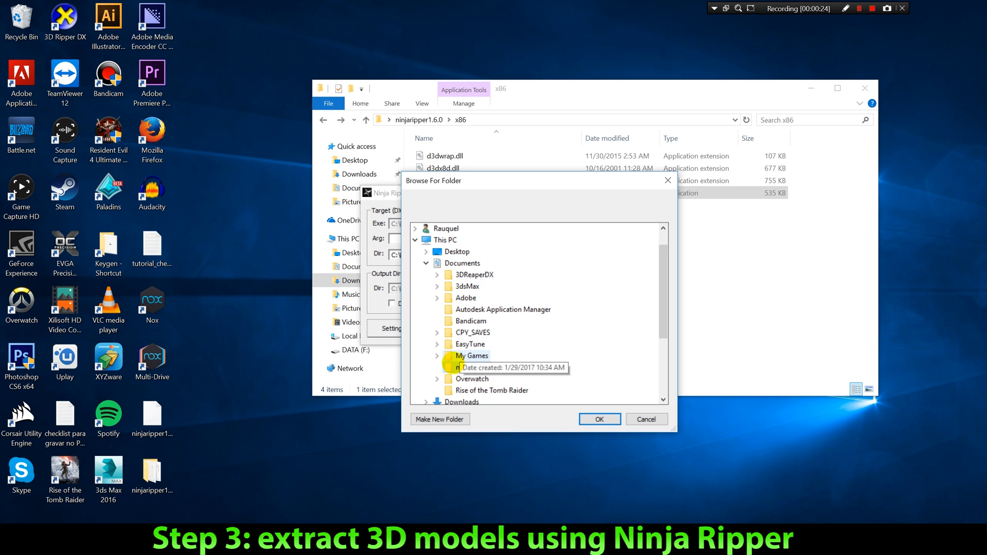
left_click(599, 419)
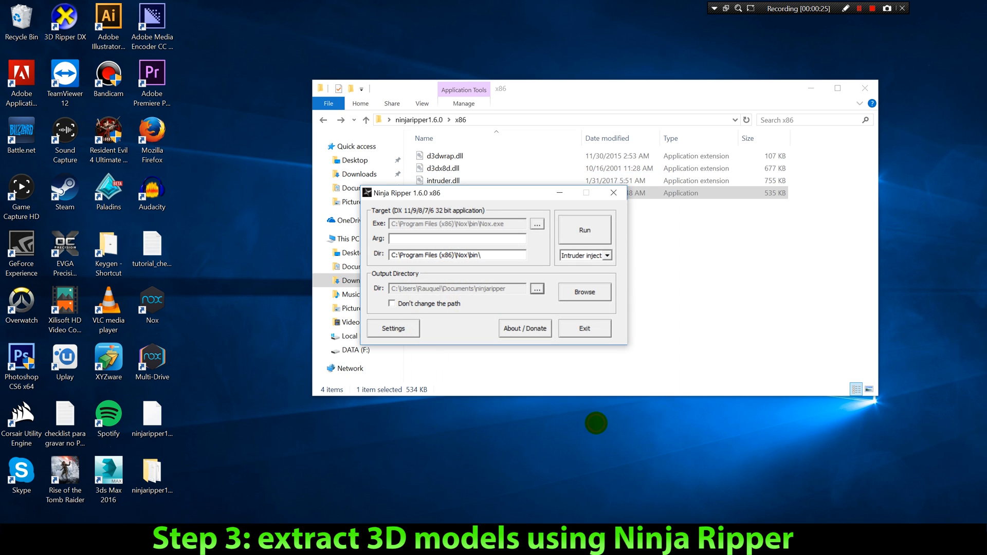
- Select Intruder inject as the ripping method and accept rip keys F4 for all, F3 for textures and F10 for forced
left_click(607, 256)
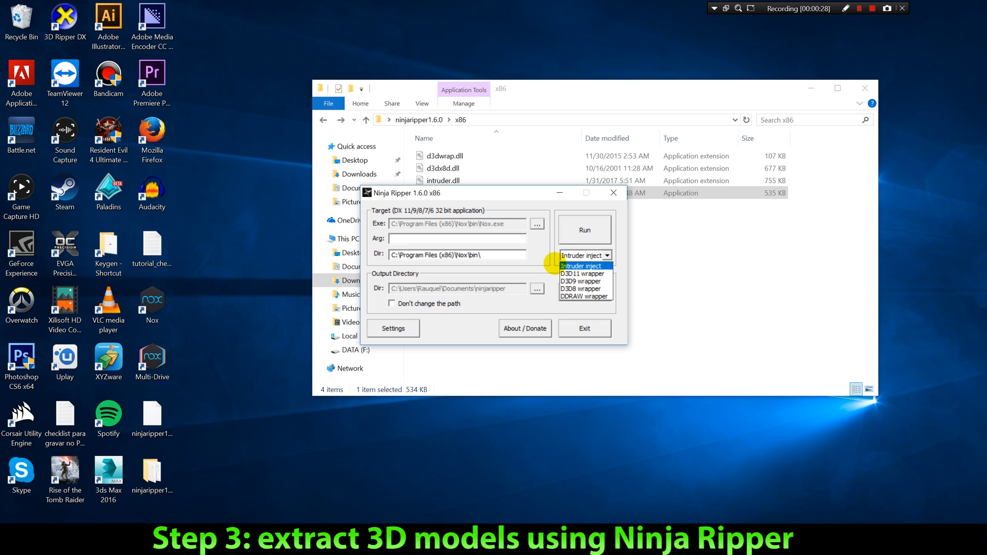
left_click(593, 265)
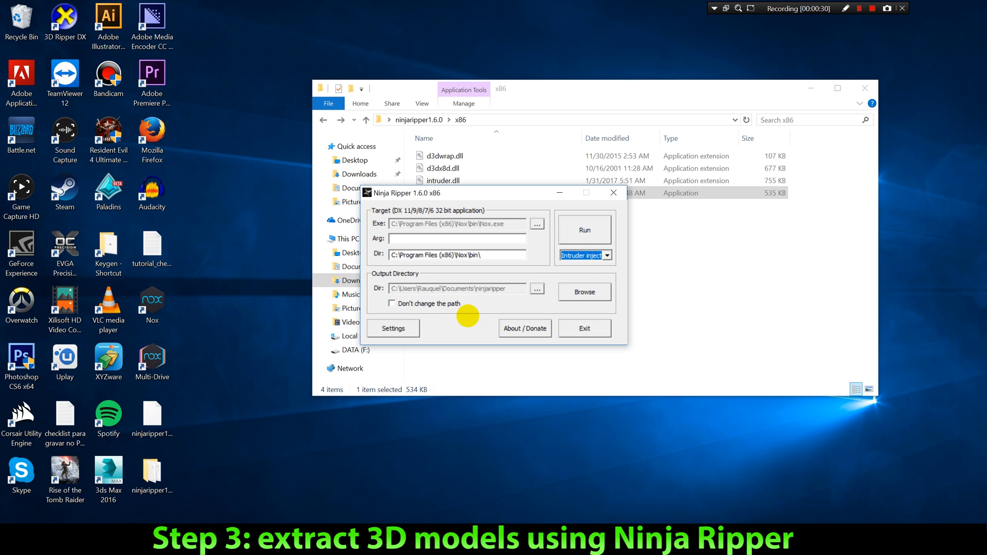
left_click(395, 328)
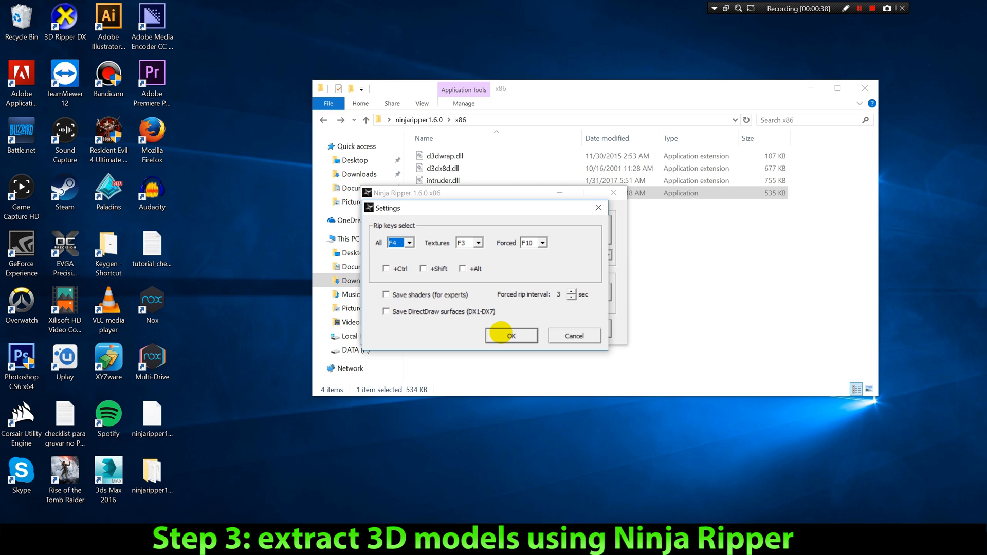
left_click(506, 335)
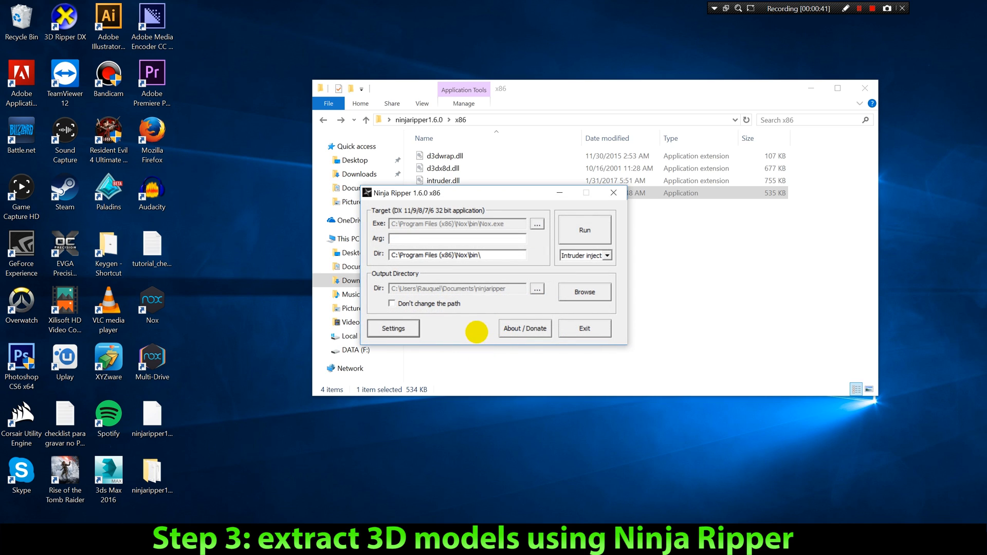
- Run Nox through Ninja Ripper and open the Triceratops close-up view in the Jurassic World game
left_click(583, 229)
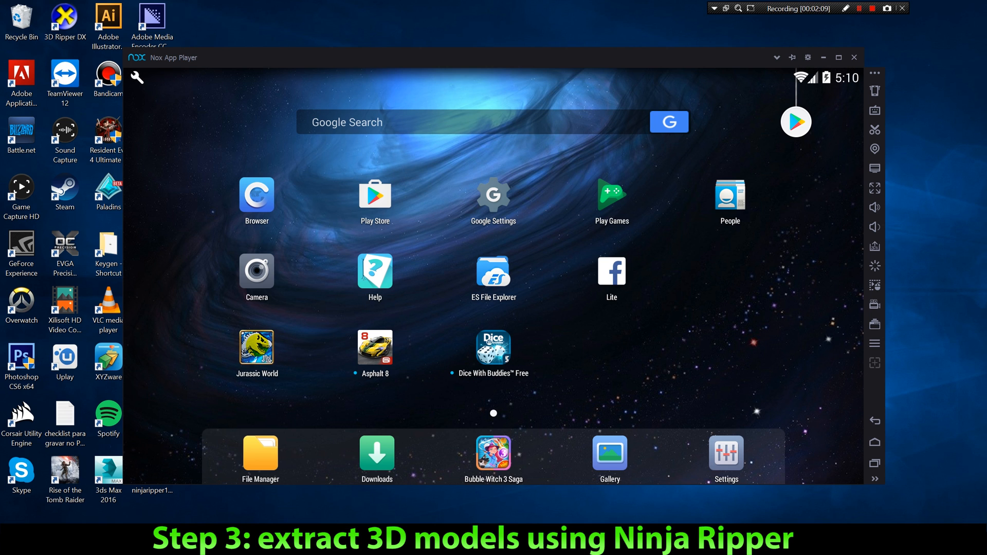
left_click(256, 347)
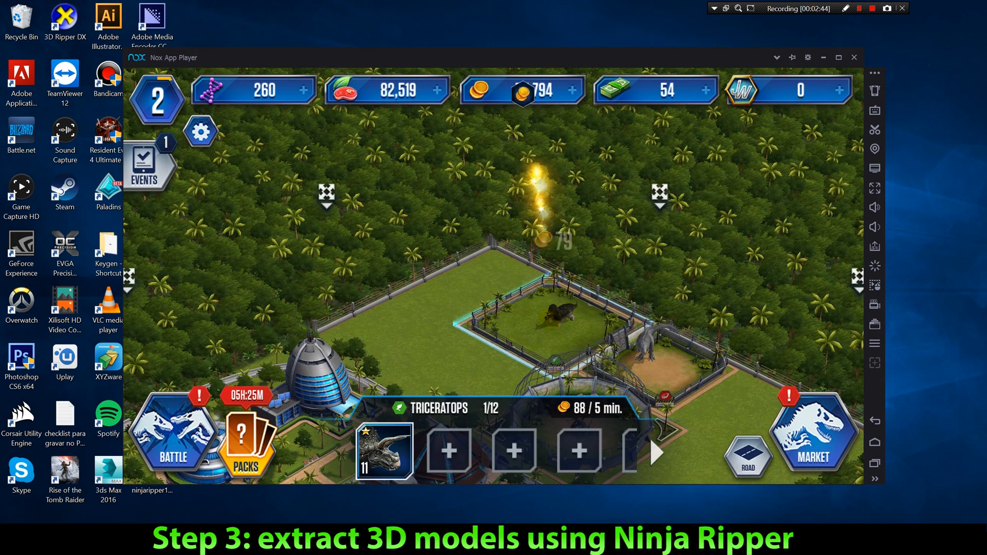
left_click(549, 320)
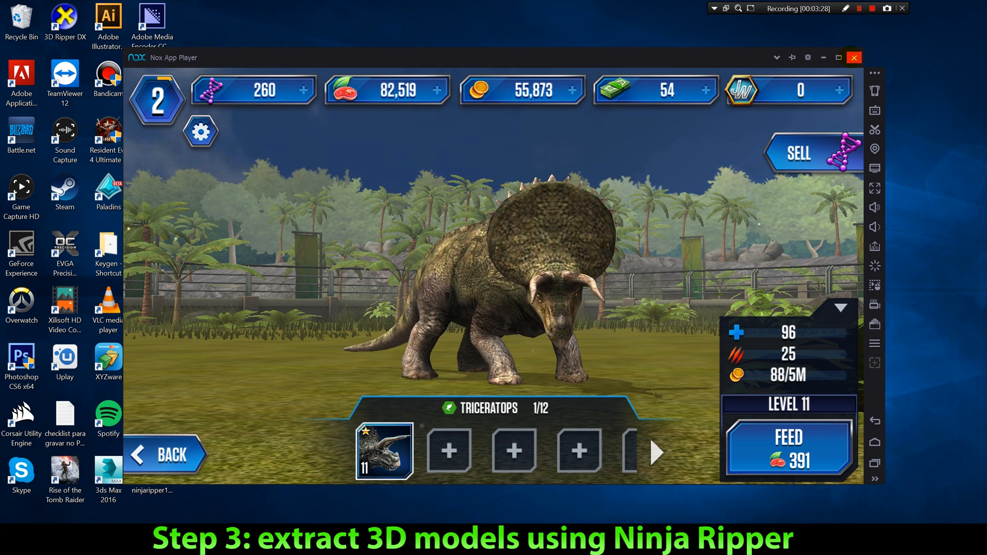
- Close Nox App Player and exit Ninja Ripper
left_click(854, 57)
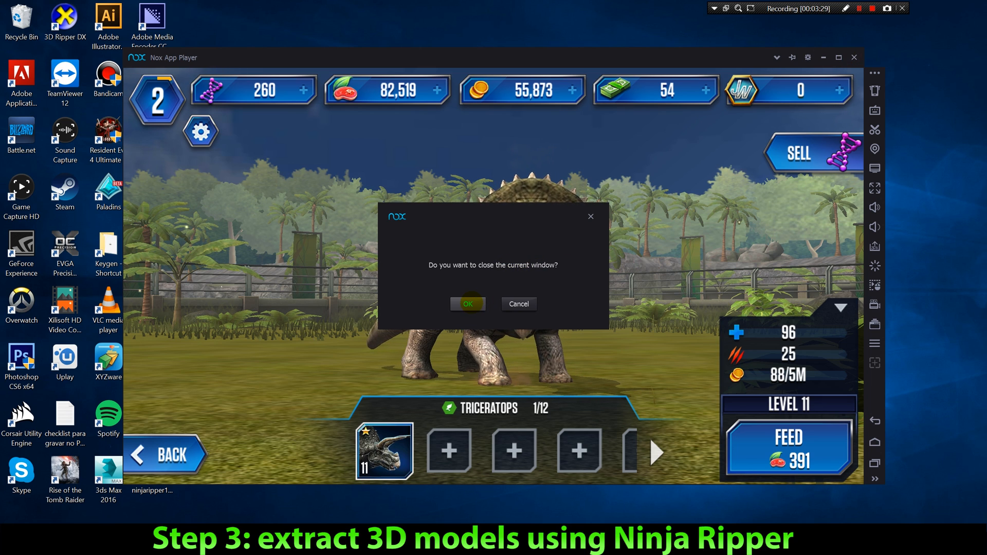
left_click(468, 303)
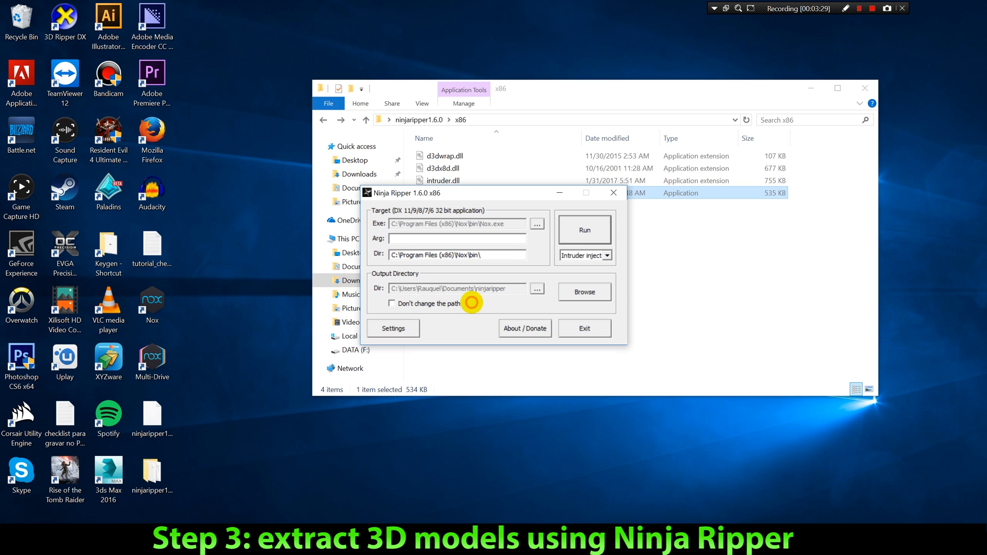
left_click(581, 328)
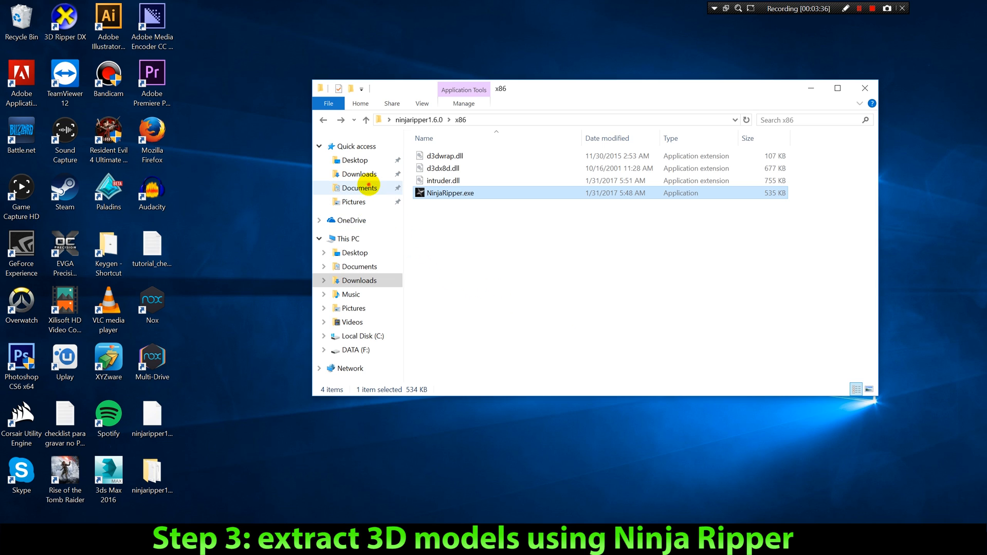
- Look through the capture folders in Documents\ninjaripper\_NinjaRipper and open the one named 2017.03.28_17.09.15_Nox.exe_281
left_click(359, 188)
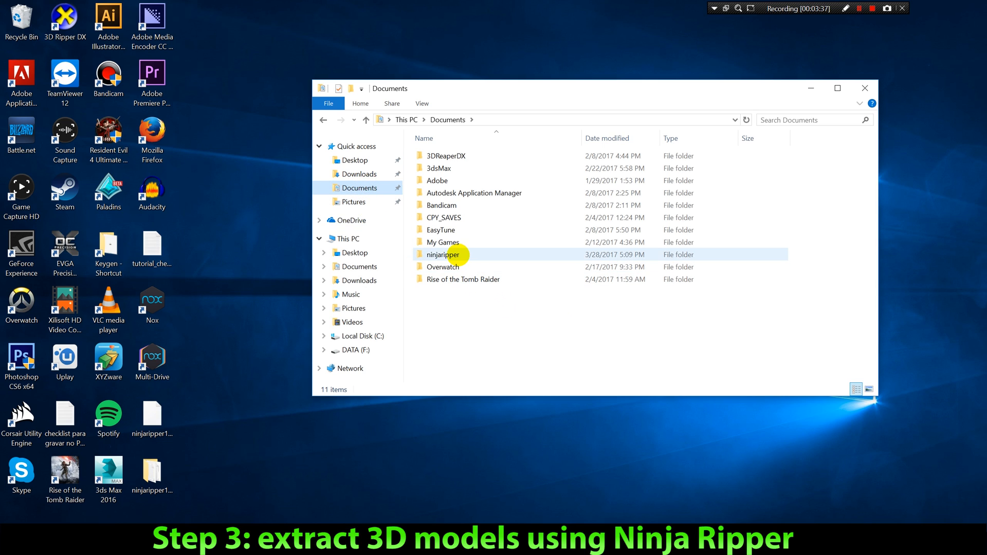
double_click(437, 254)
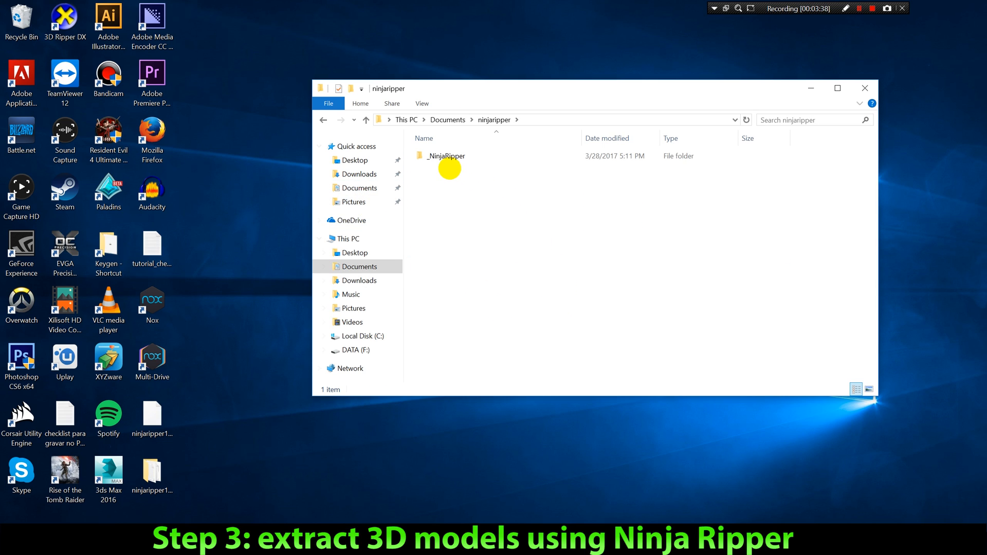
double_click(441, 156)
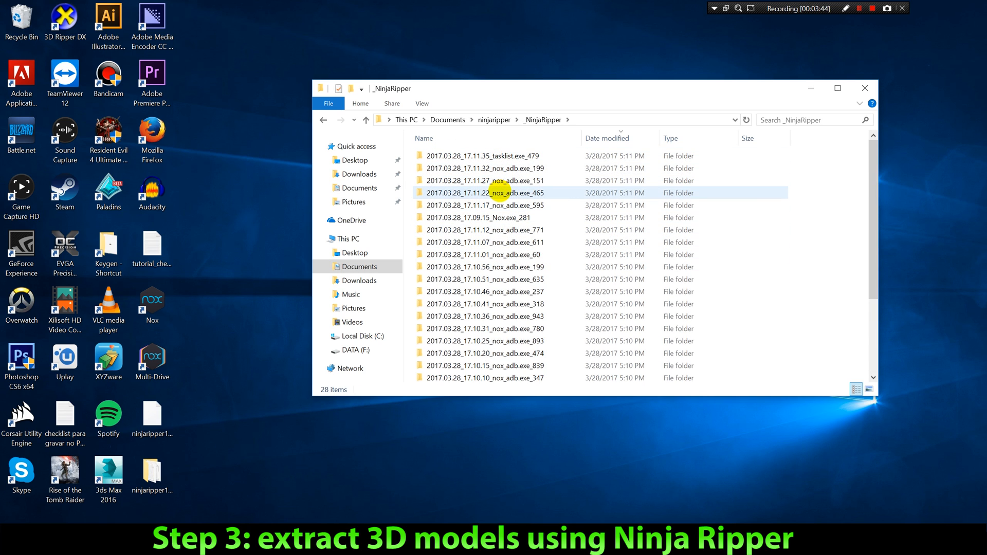
double_click(492, 167)
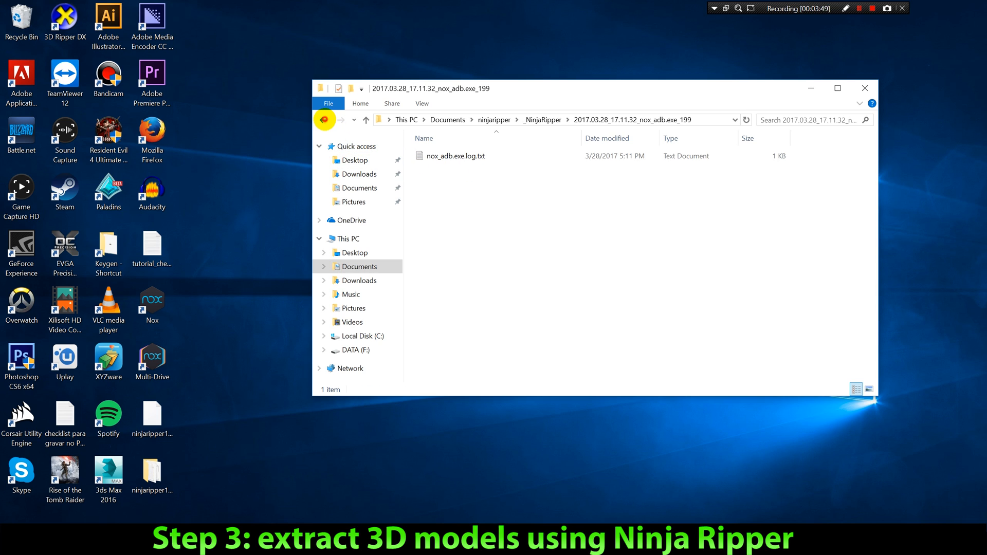
left_click(325, 120)
double_click(467, 155)
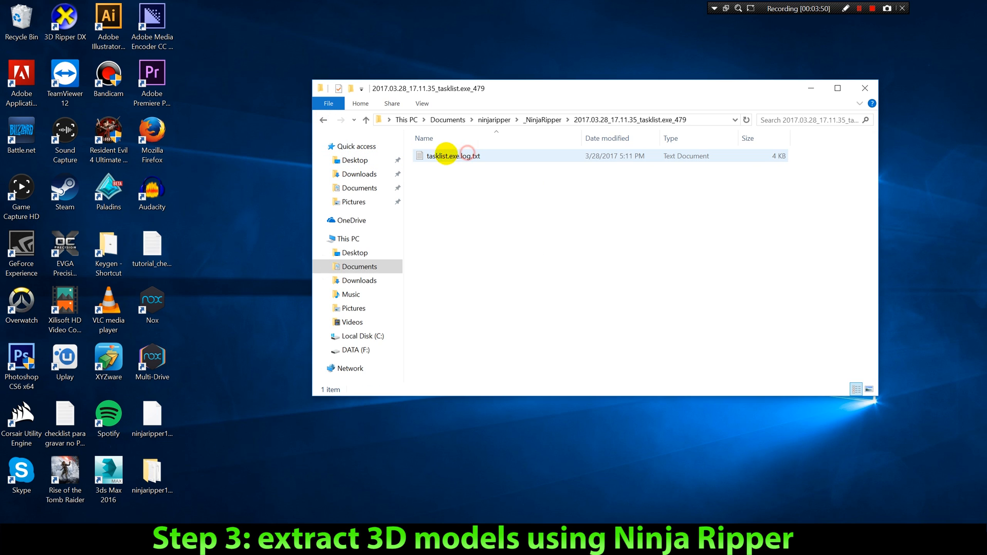
left_click(323, 120)
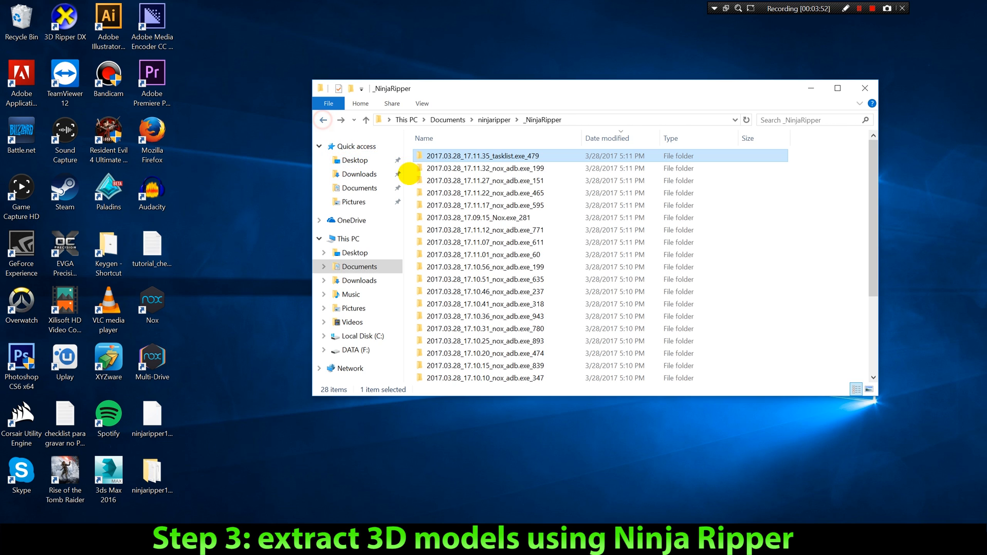
left_click(443, 193)
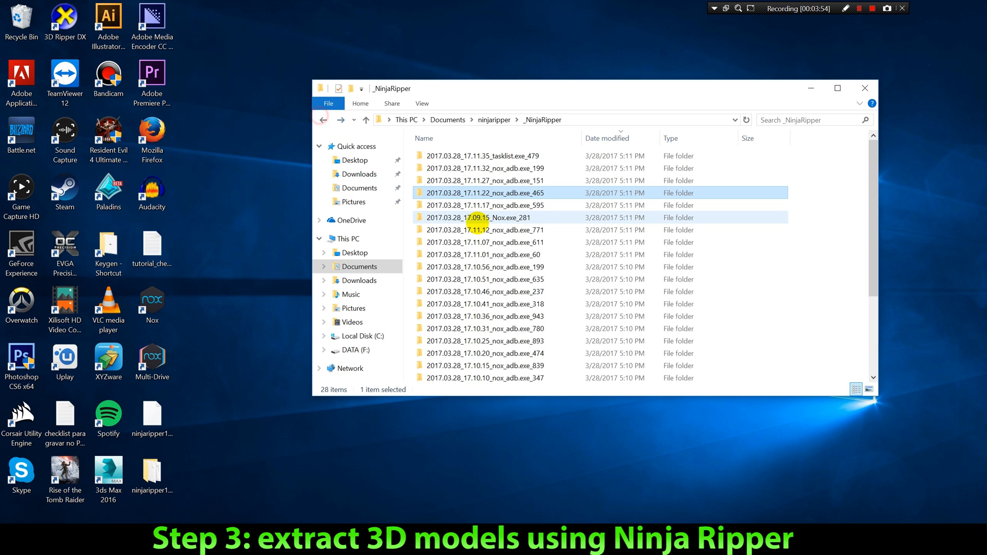
double_click(478, 217)
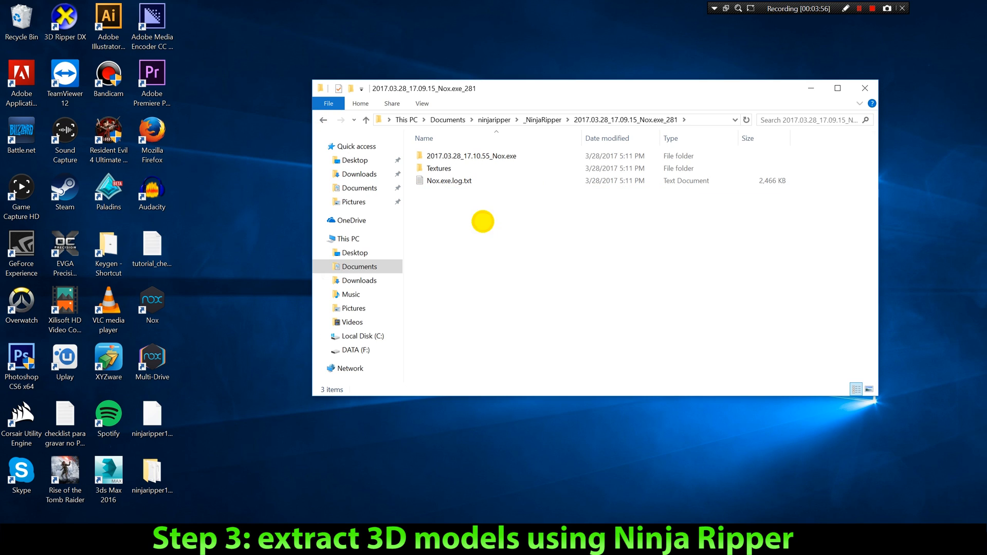
- Examine the ripped DDS files in the Textures folder and the RIP mesh files in the 2017.03.28_17.10.55_Nox.exe folder
double_click(444, 168)
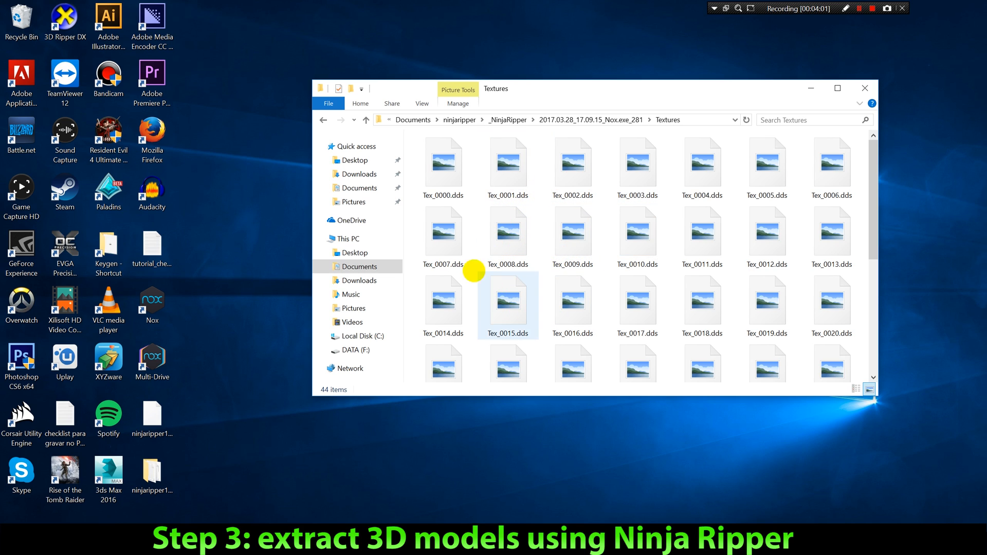
left_click(323, 119)
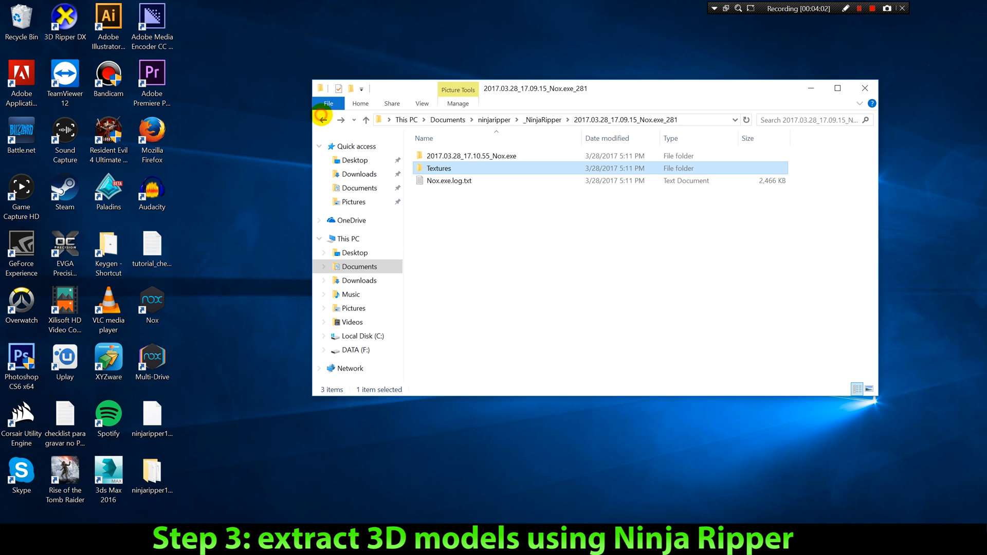
left_click(457, 156)
double_click(457, 155)
scroll(489, 180, "down", 5)
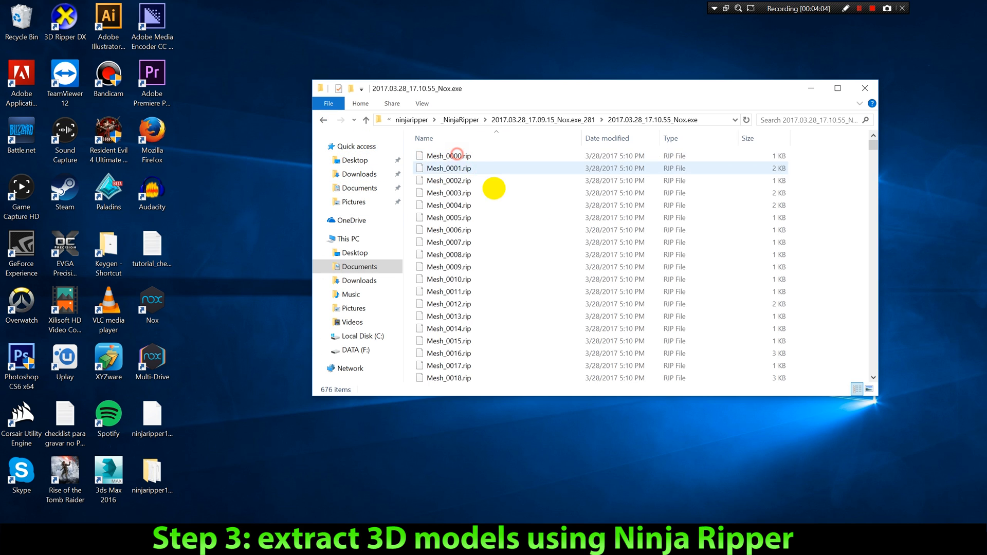
scroll(518, 241, "down", 20)
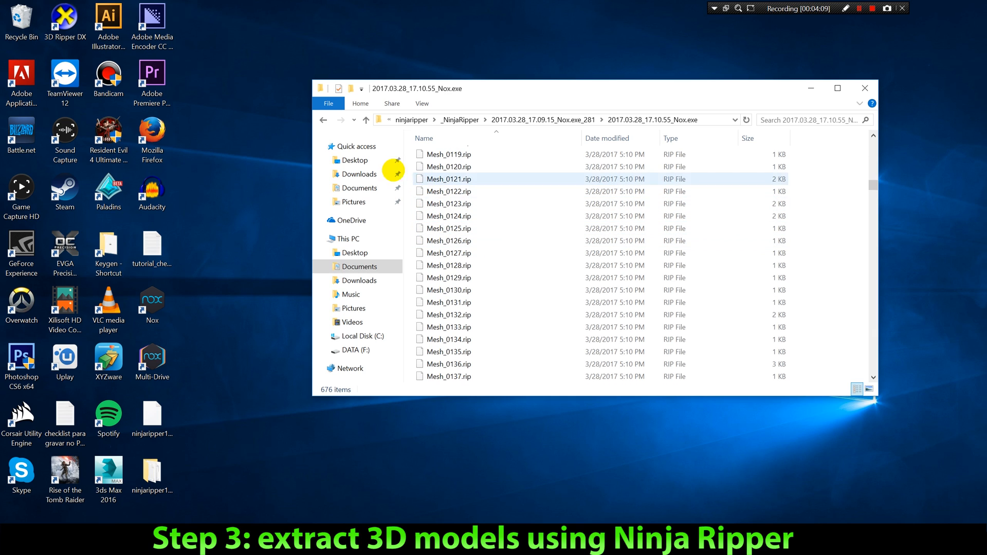
left_click(323, 120)
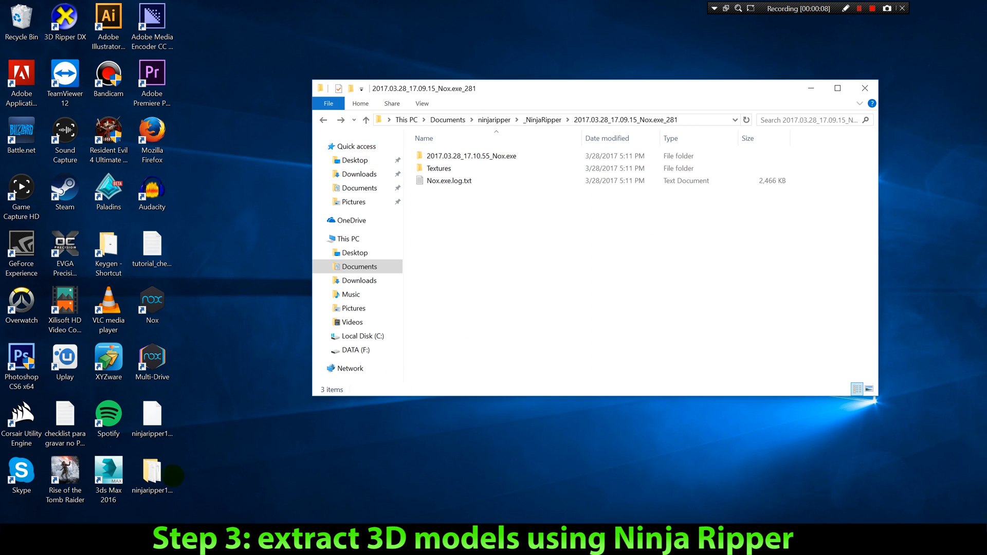
- Relaunch NinjaRipper.exe from the x86 subfolder of the ninjaripper1.6.0 folder on the desktop
double_click(169, 474)
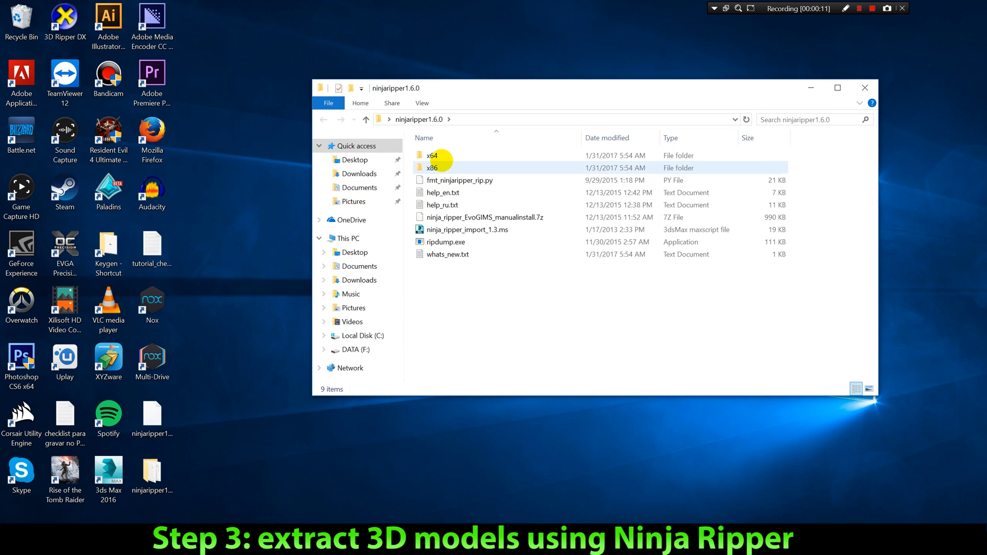
double_click(432, 168)
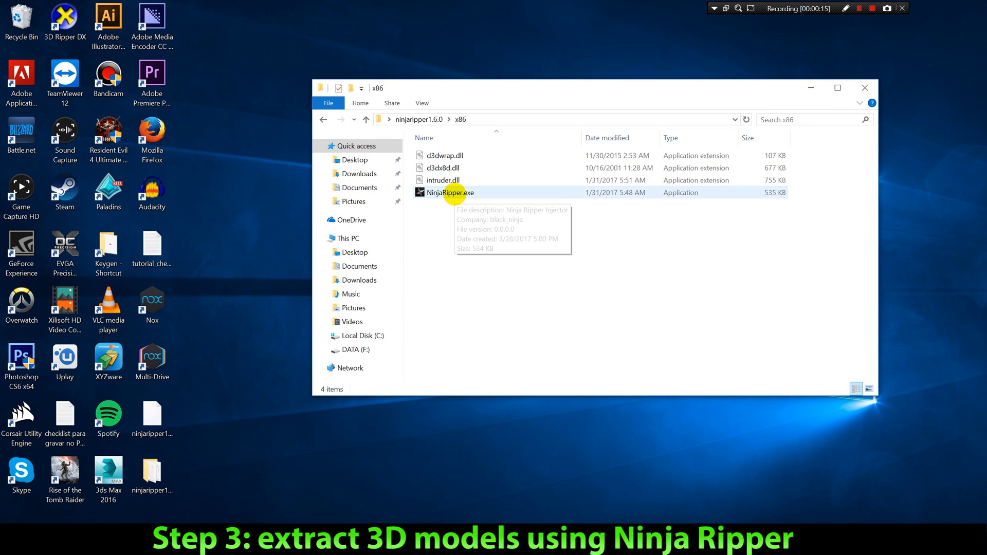
double_click(452, 192)
- Keep the Intruder inject method and confirm the rip key settings with F4 for all, F3 for textures and F10 for forced
left_click(607, 256)
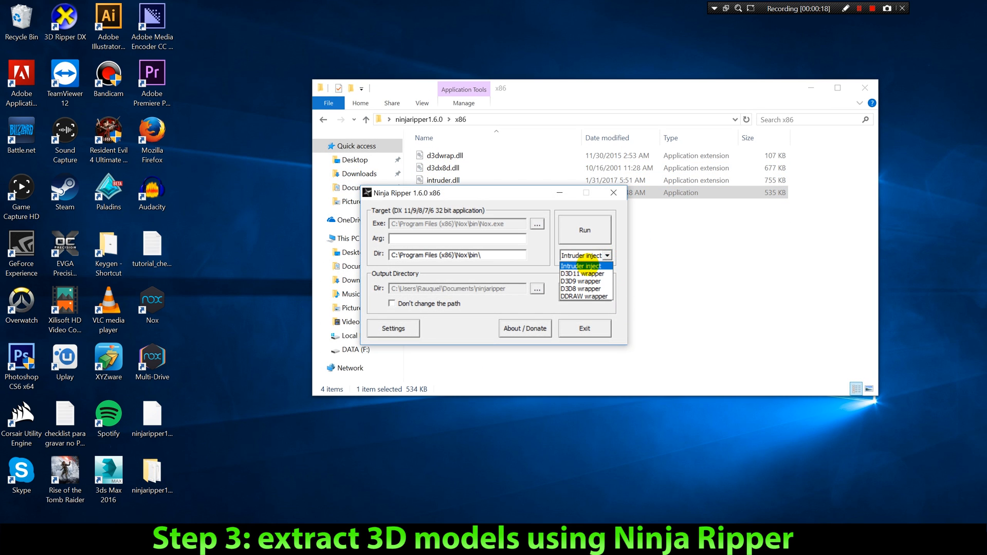
left_click(608, 255)
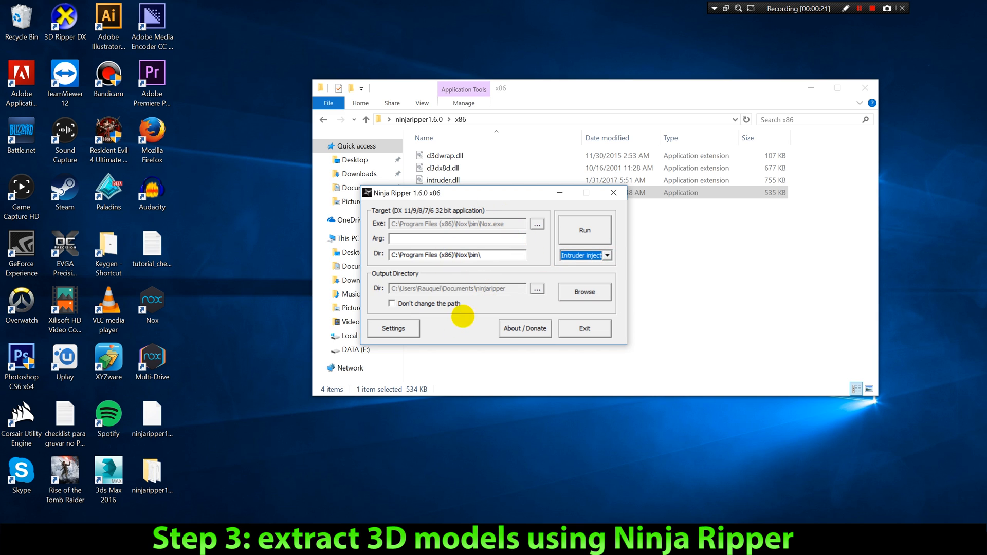
left_click(408, 329)
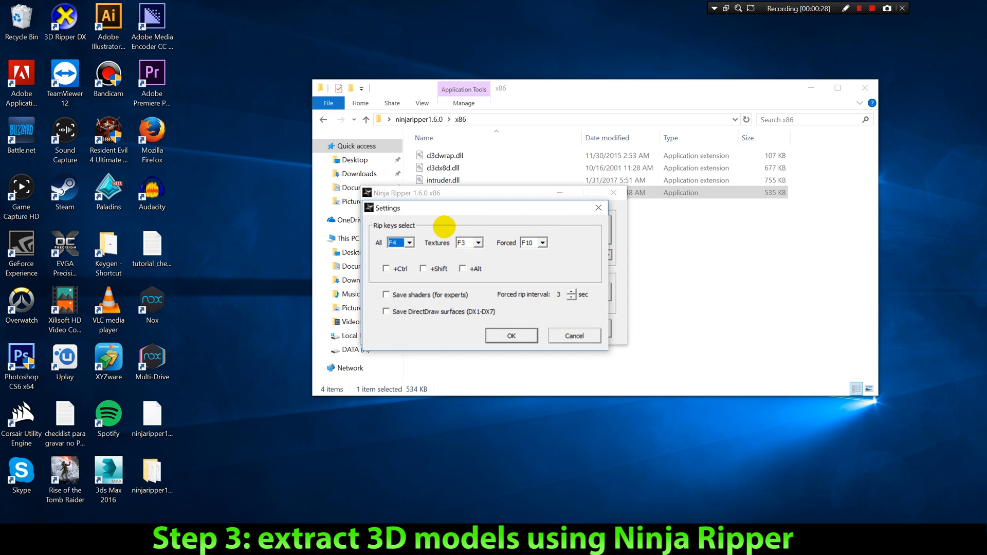
left_click(506, 335)
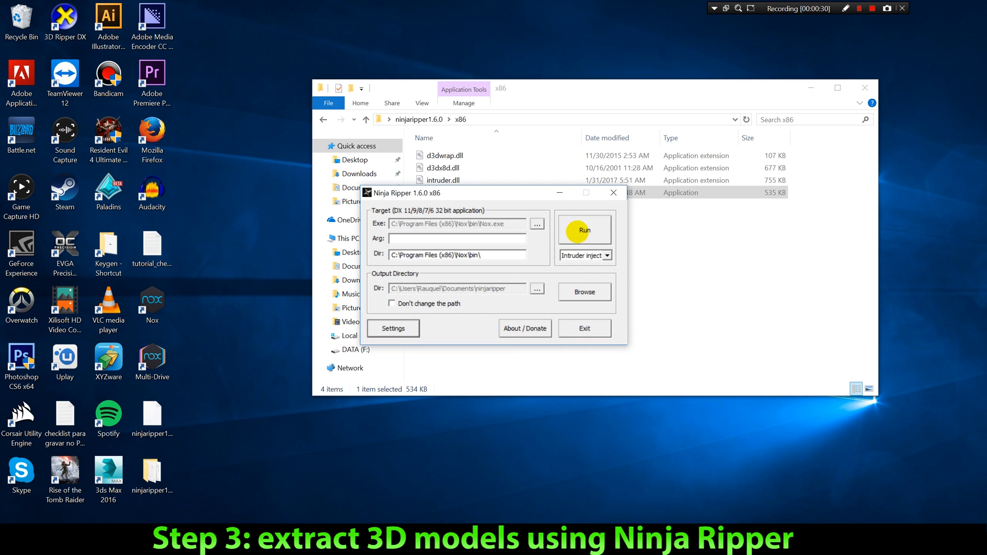
- Open Asphalt 8 in a Nox session started from Ninja Ripper, and close both programs from its car display screen
left_click(584, 227)
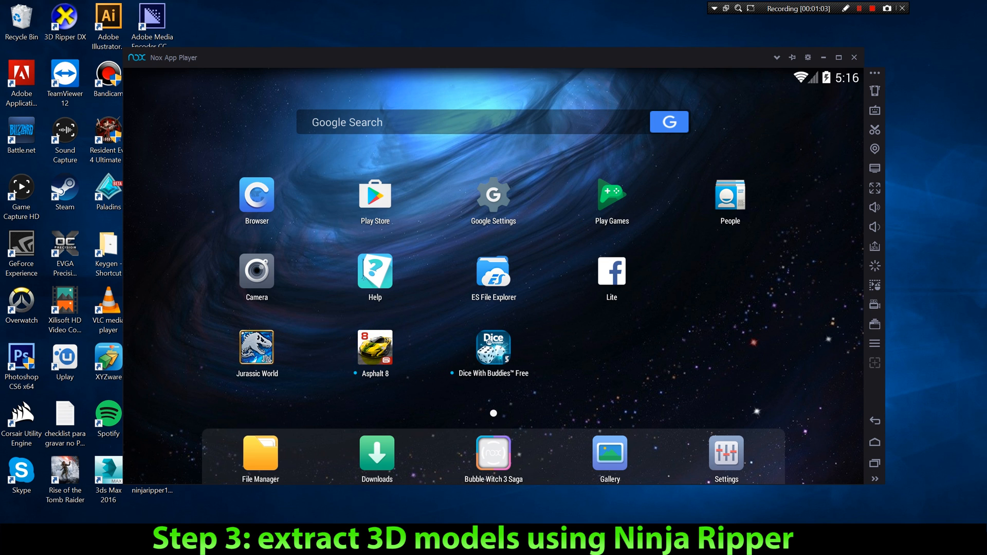
left_click(375, 347)
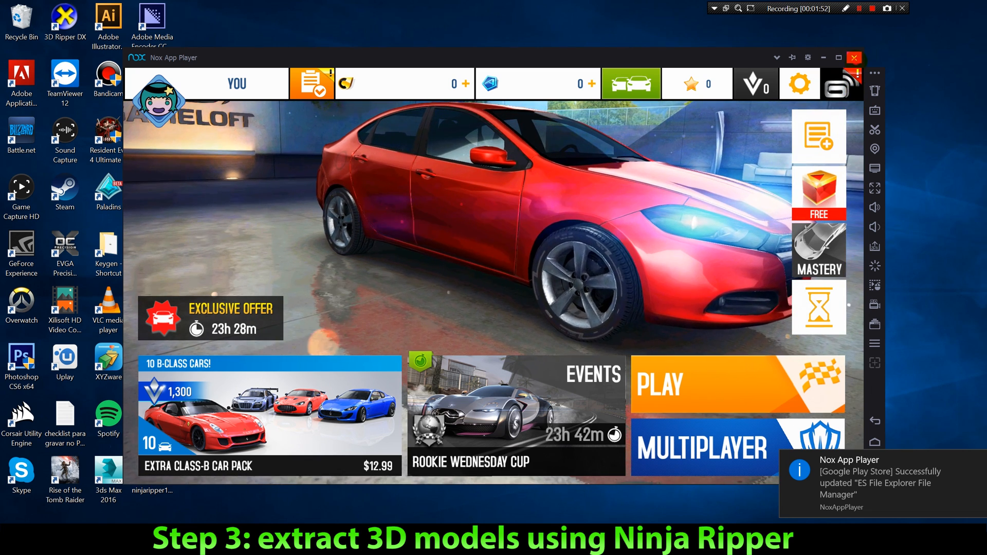
left_click(853, 57)
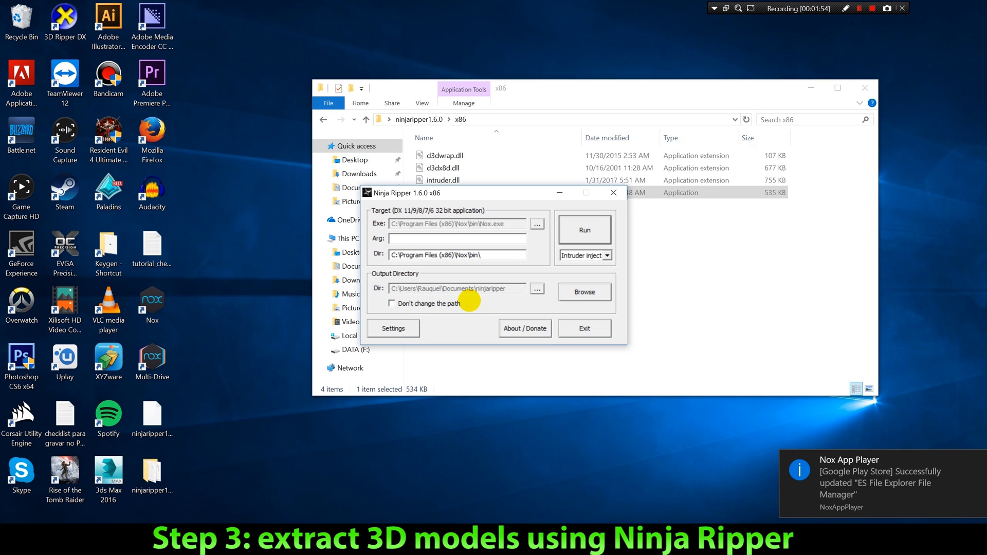
left_click(738, 300)
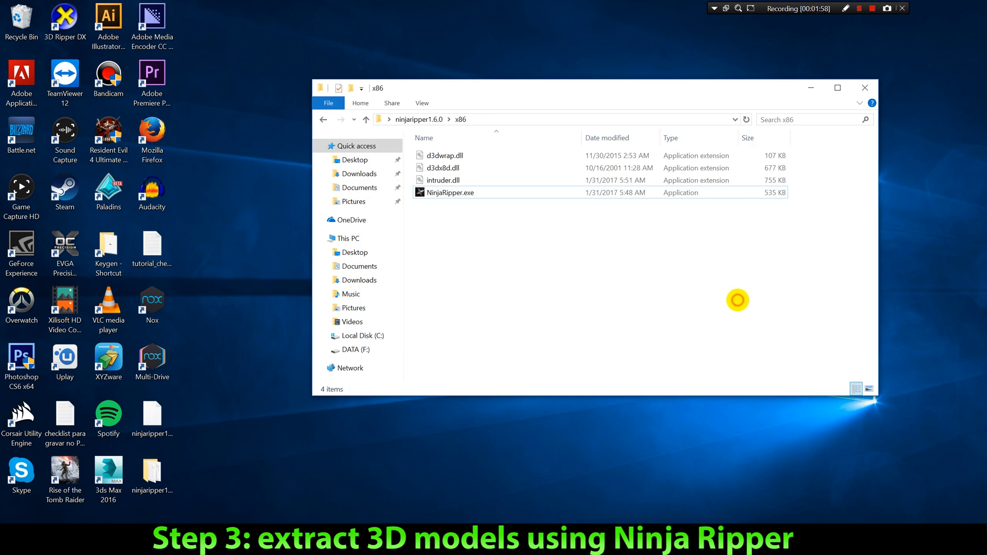
- Open the 2017.03.28_17.15.50_Nox.exe_290 rip folder inside Documents > ninjaripper > _NinjaRipper
left_click(360, 187)
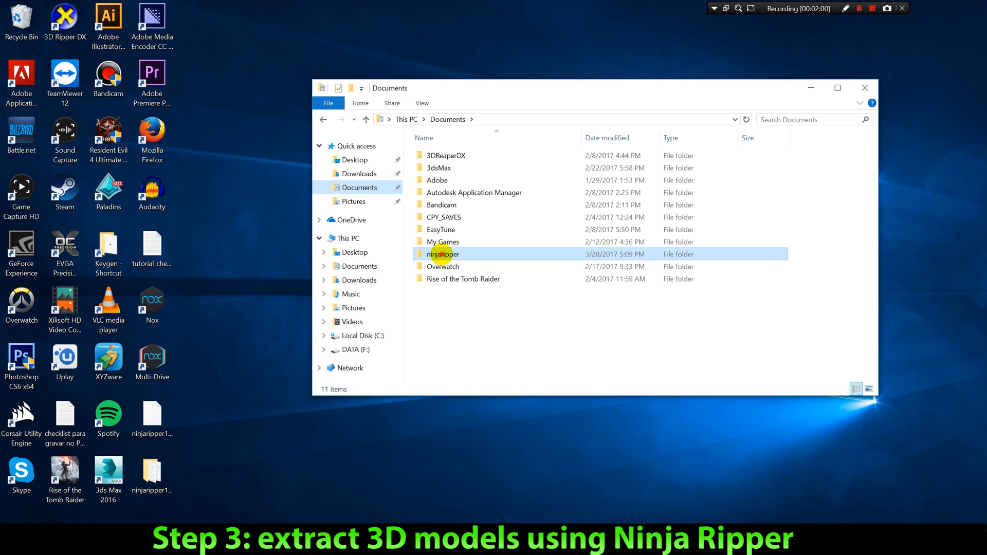
double_click(442, 254)
double_click(451, 155)
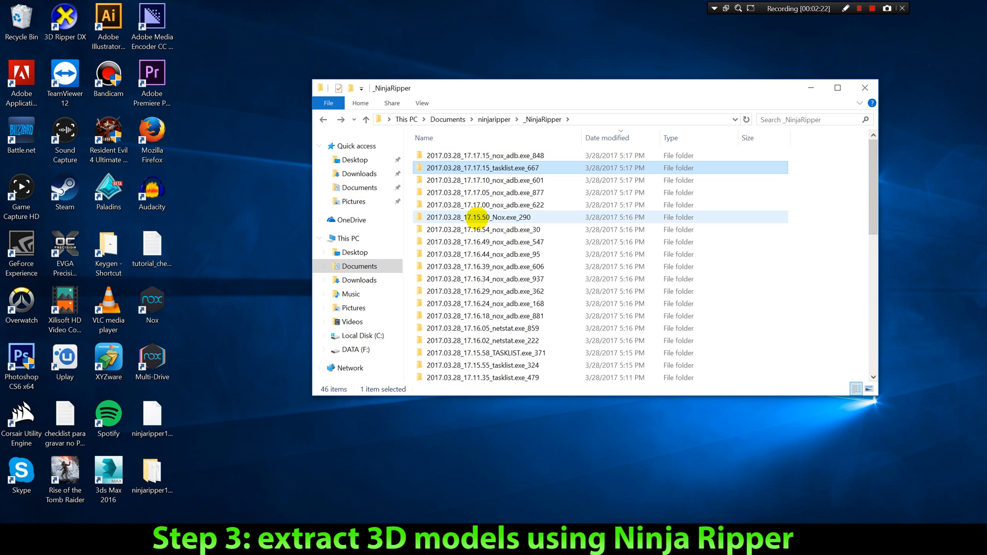
left_click(477, 217)
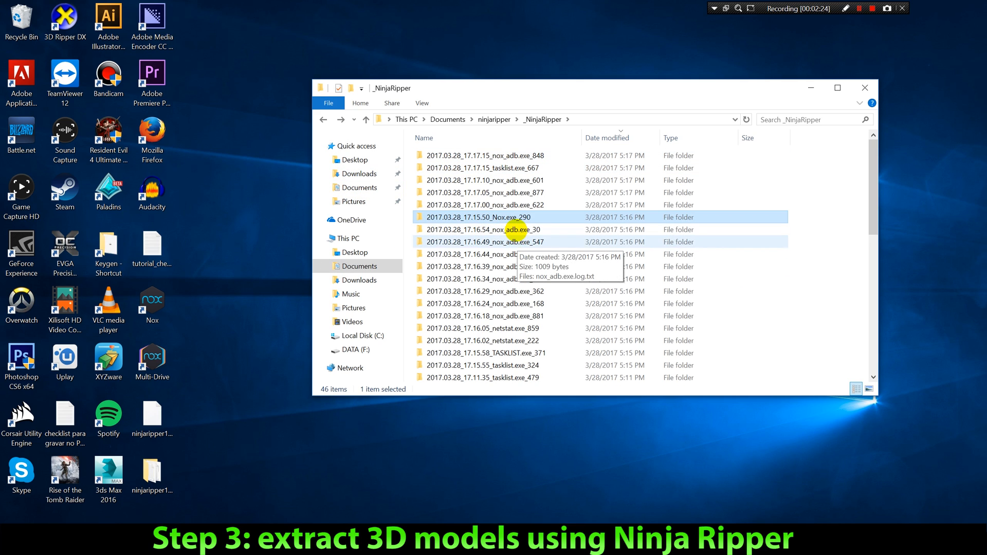
double_click(512, 218)
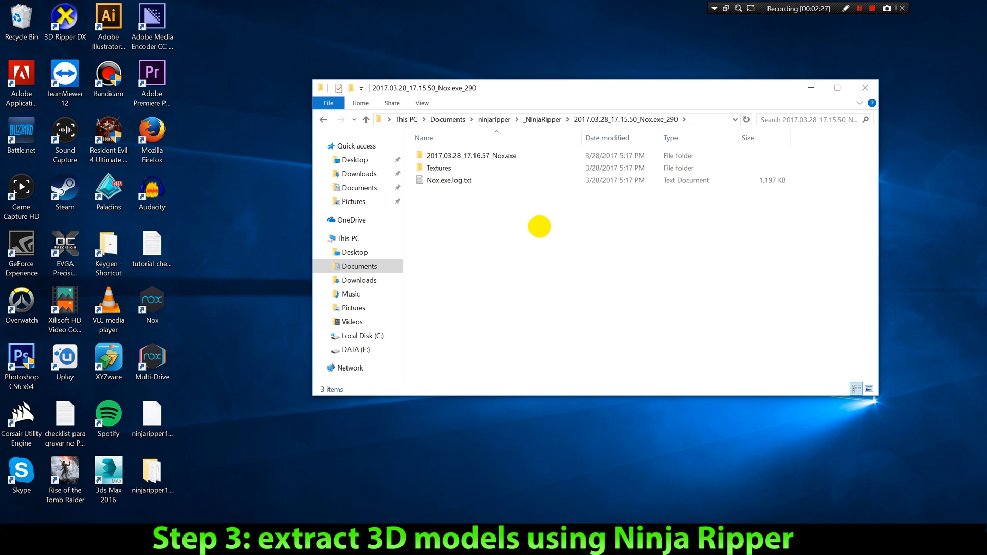
- Examine the RIP mesh files in the 2017.03.28_17.16.57_Nox.exe folder and the DDS files in the Textures folder
double_click(458, 156)
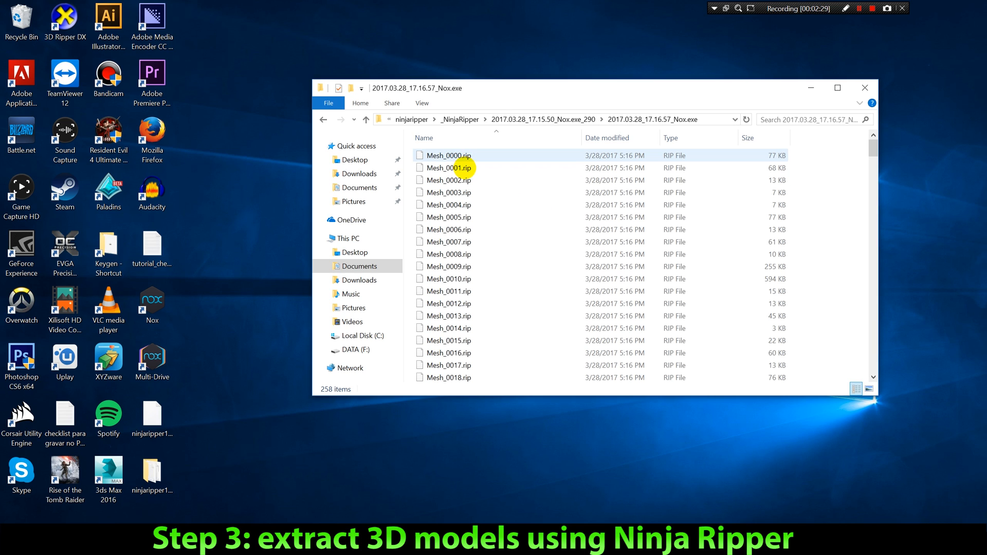
scroll(516, 252, "down", 20)
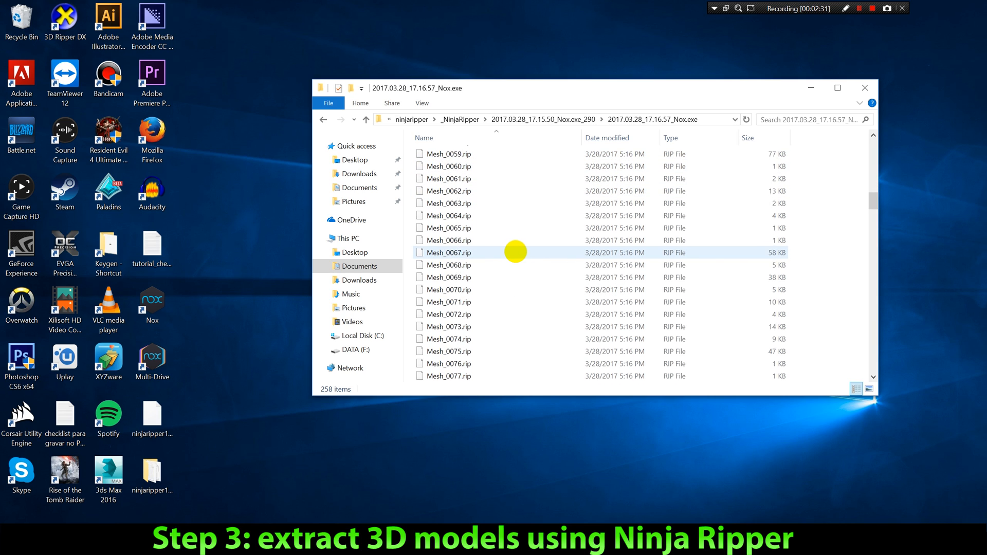
scroll(515, 251, "down", 3)
left_click(323, 119)
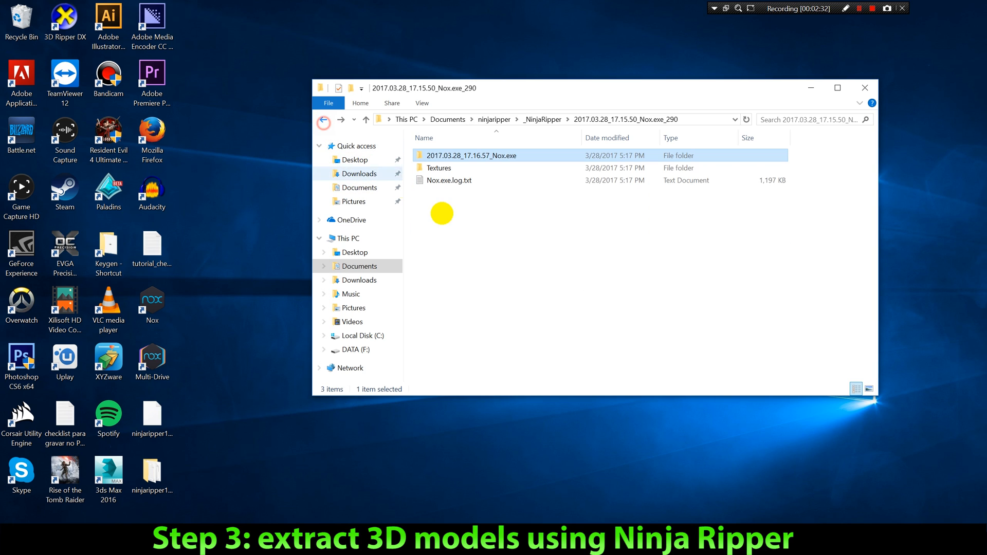
left_click(445, 167)
double_click(445, 167)
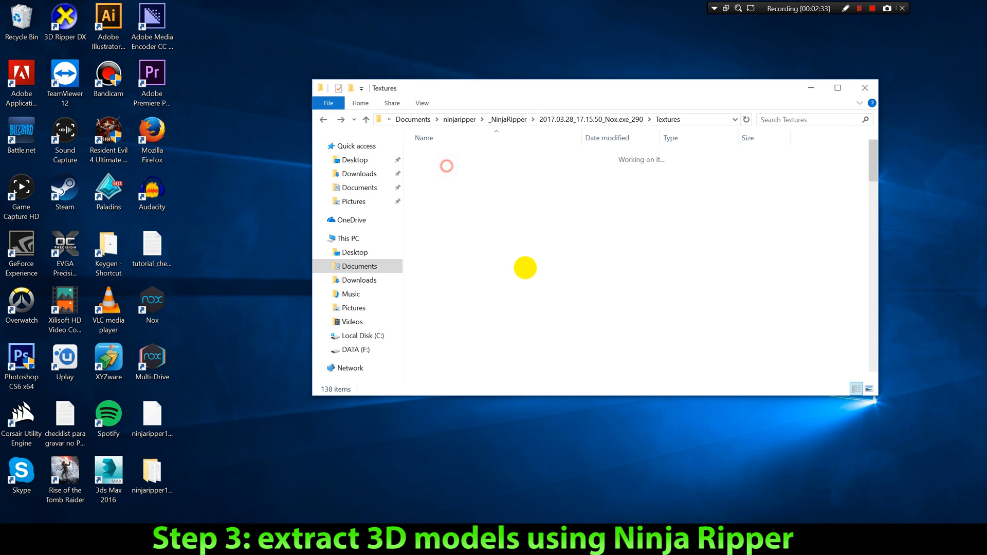
scroll(535, 260, "down", 3)
scroll(539, 263, "up", 5)
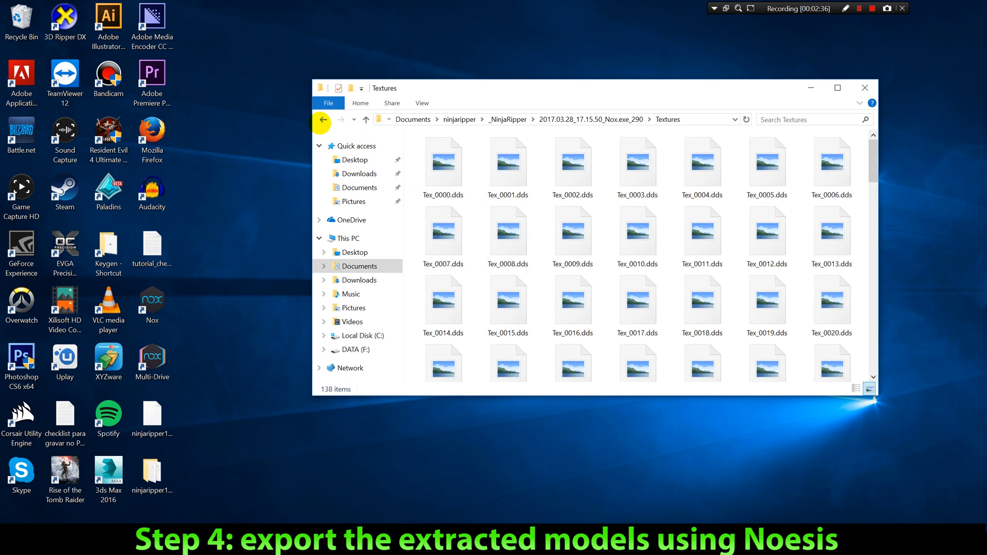
left_click(323, 119)
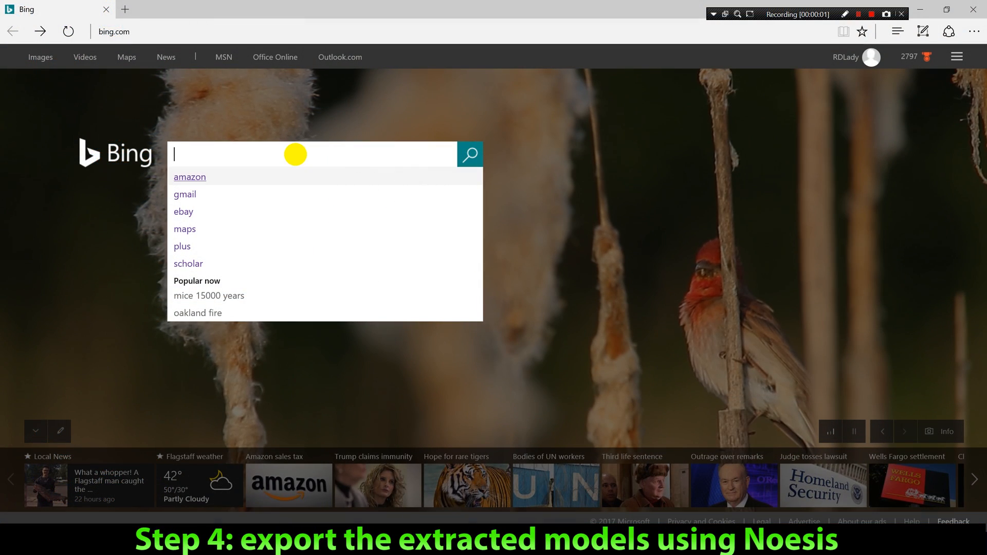
- Search Bing in the Edge browser for "noesis model viewer"
type("no")
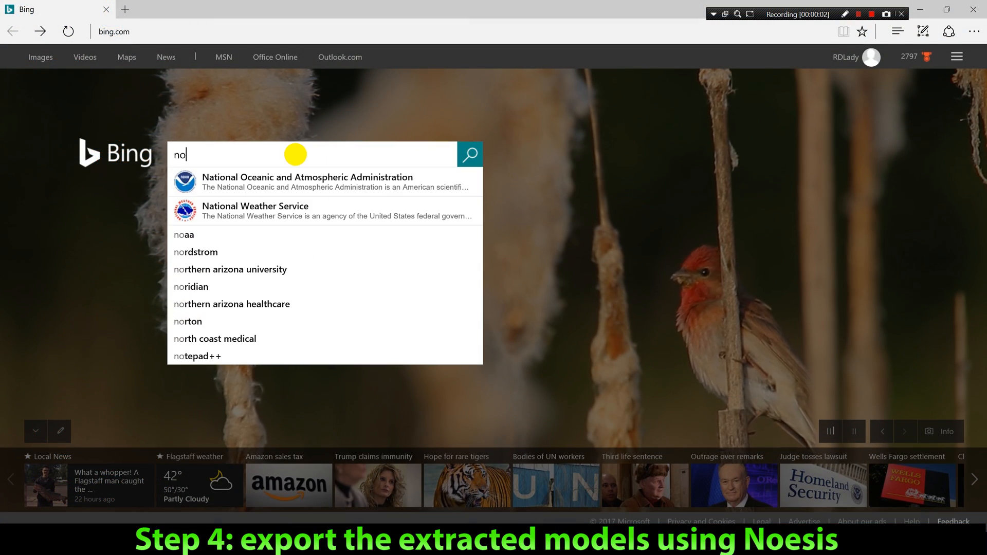
type("es")
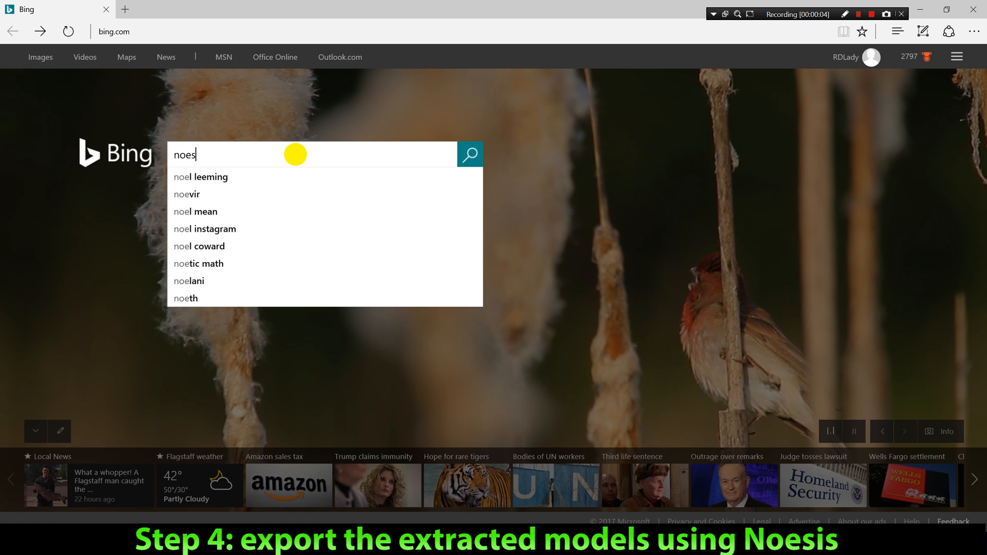
type("is model")
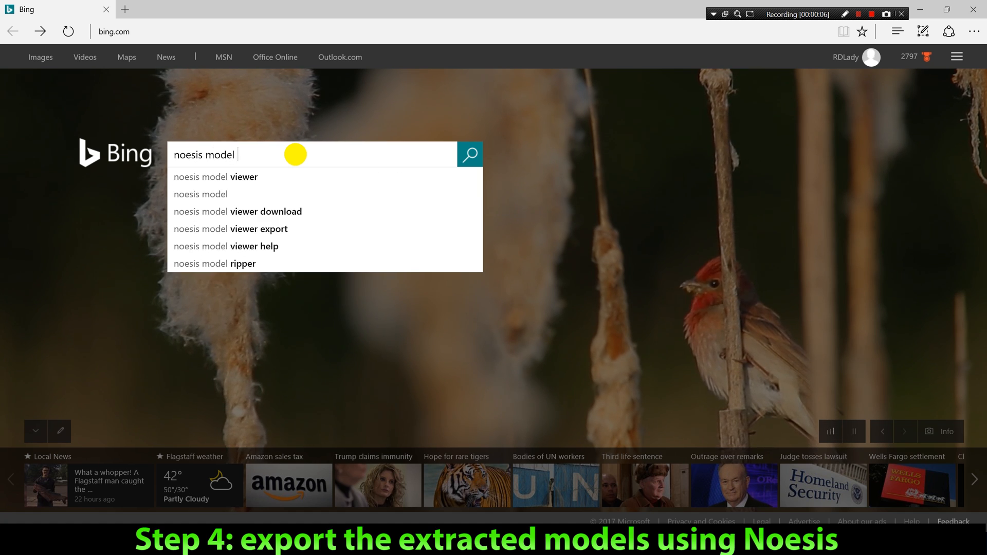
key("Down")
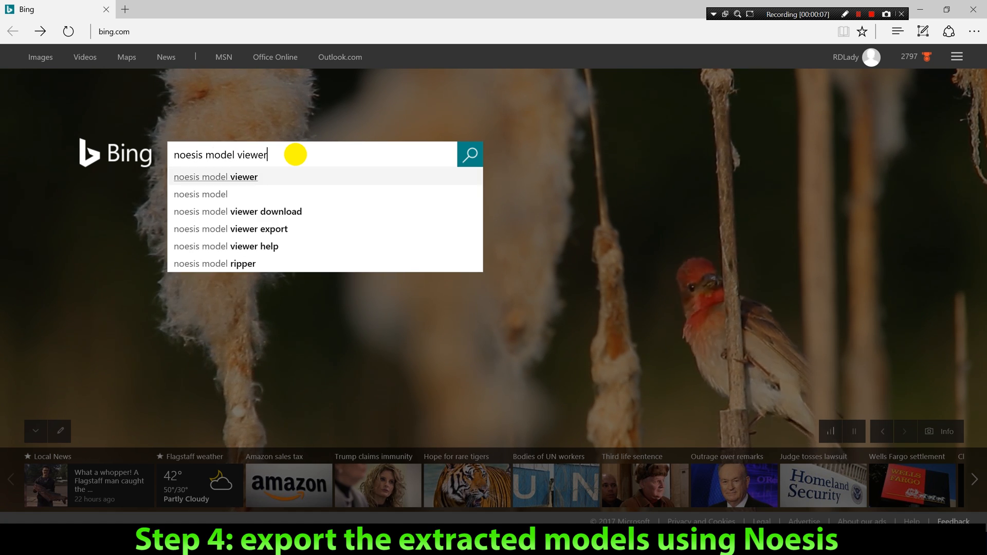
key("Return")
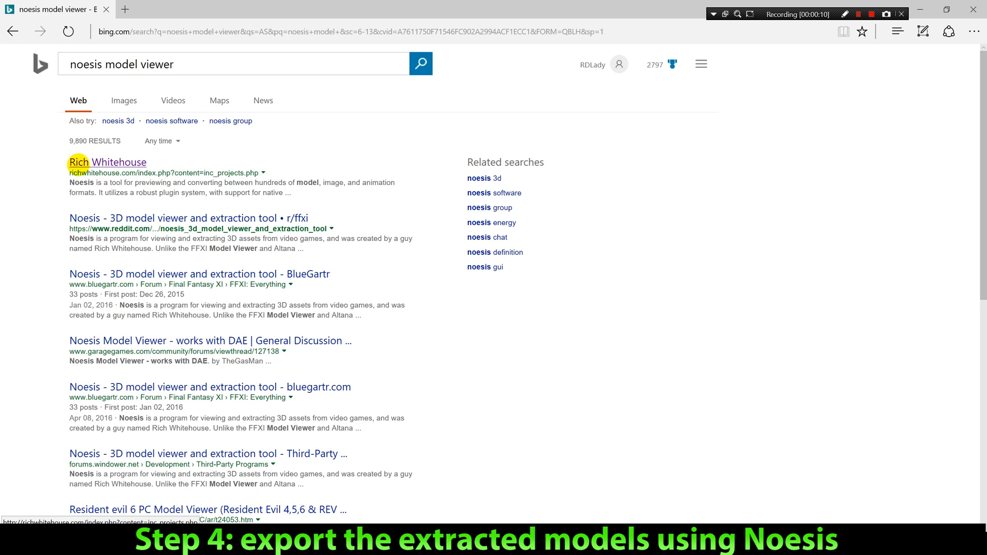
- Open the Noesis project page from the first search result and go to the noesisv425.zip download page
left_click(89, 163)
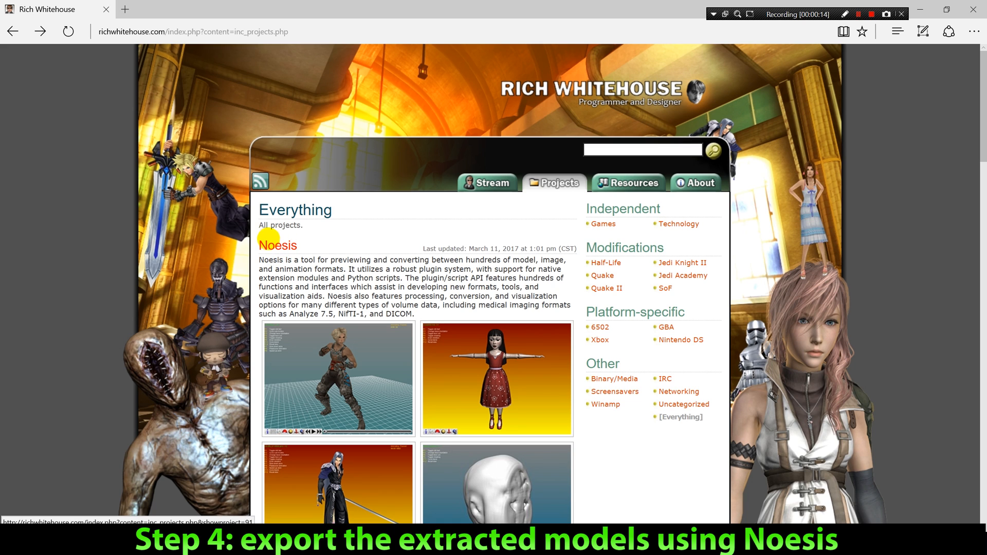
left_click(278, 245)
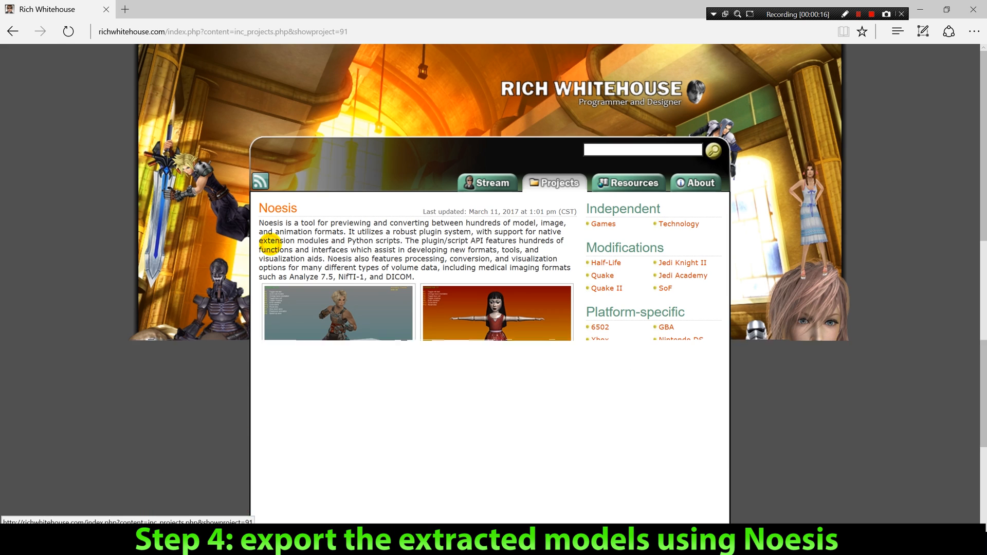
scroll(516, 319, "down", 5)
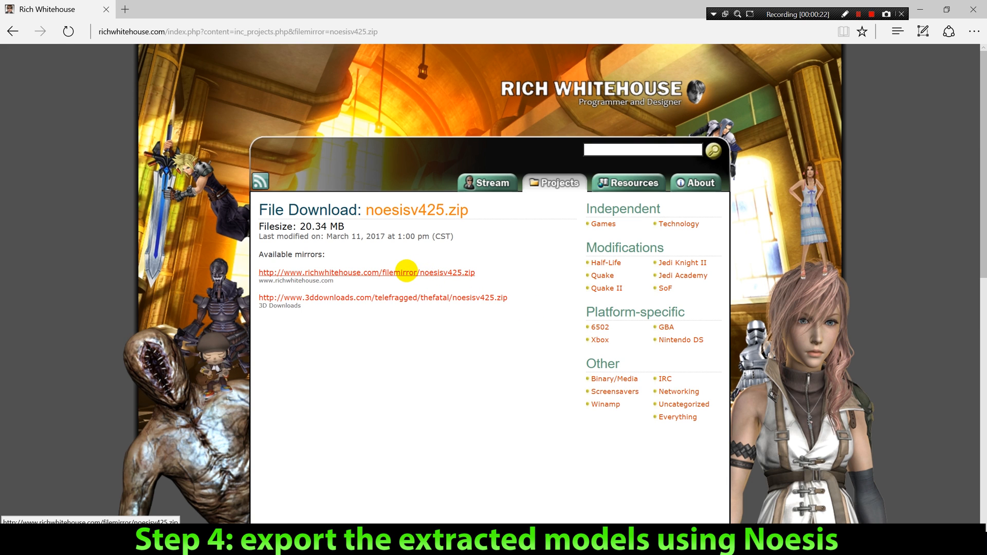
- Save noesisv425.zip to the desktop using the first available mirror
right_click(406, 271)
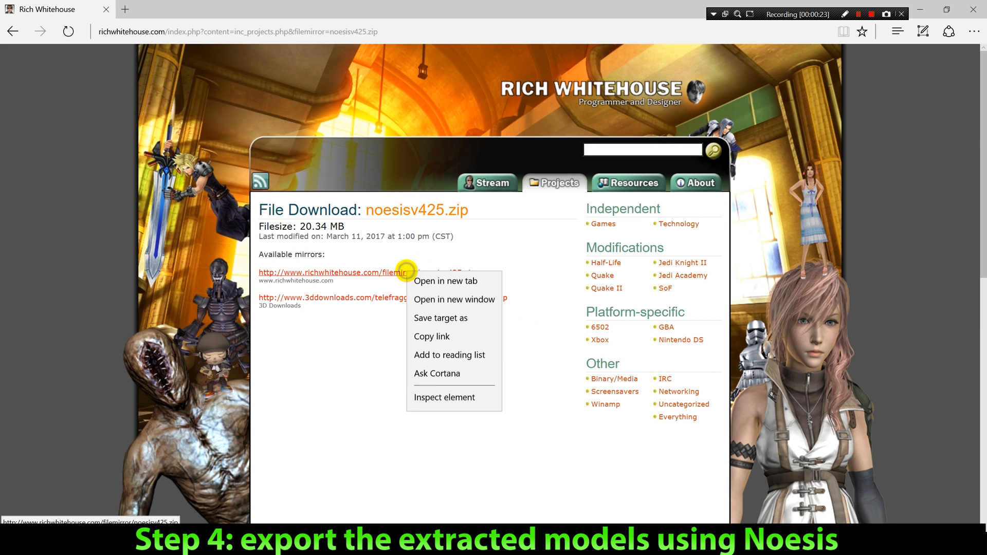
left_click(422, 320)
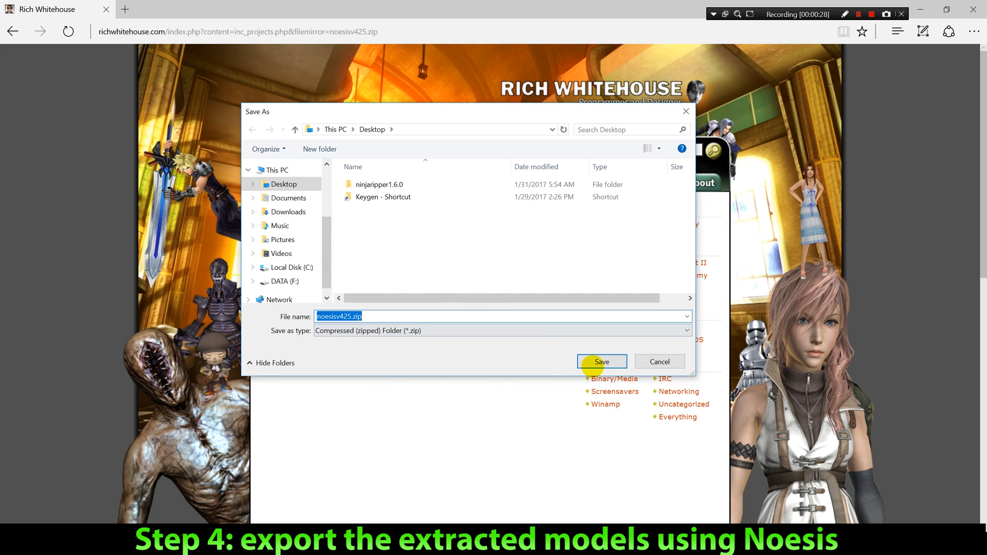
left_click(596, 362)
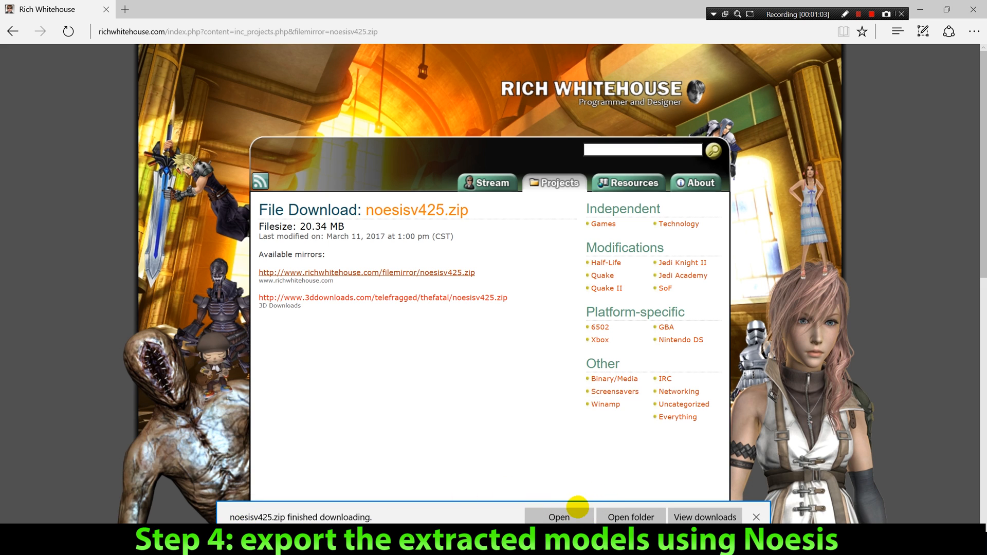
- Extract noesisv425.zip on the desktop into its own noesisv425 folder with 7-Zip
left_click(986, 543)
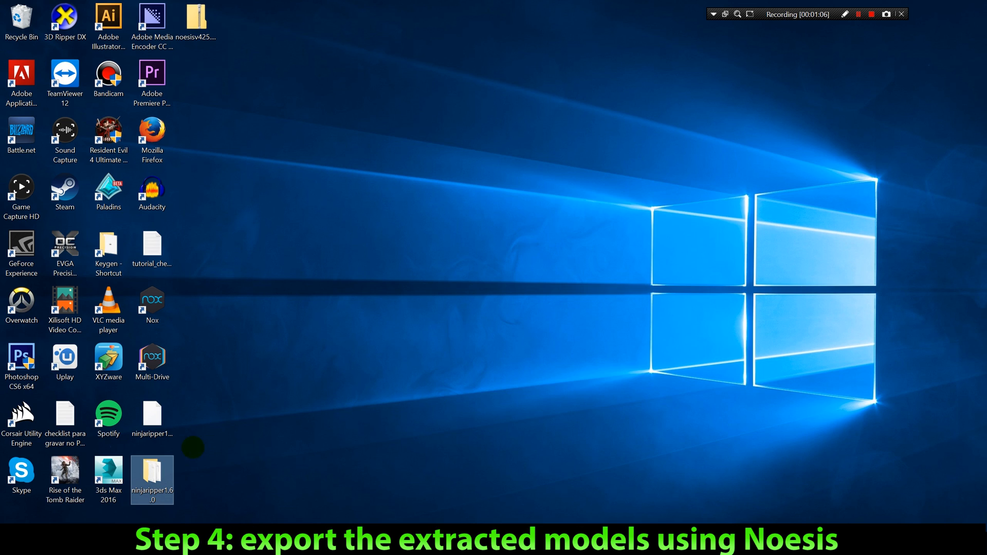
right_click(197, 37)
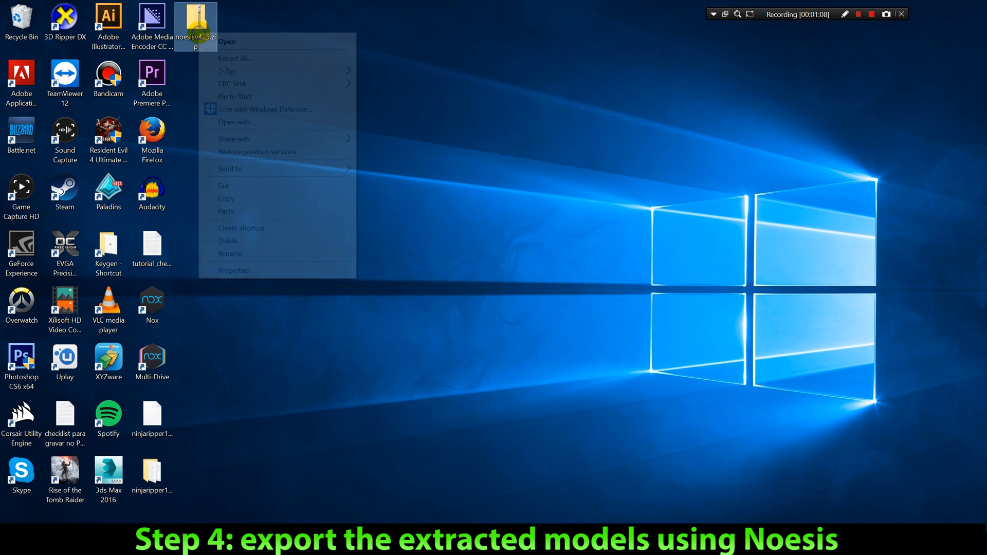
mouse_move(240, 74)
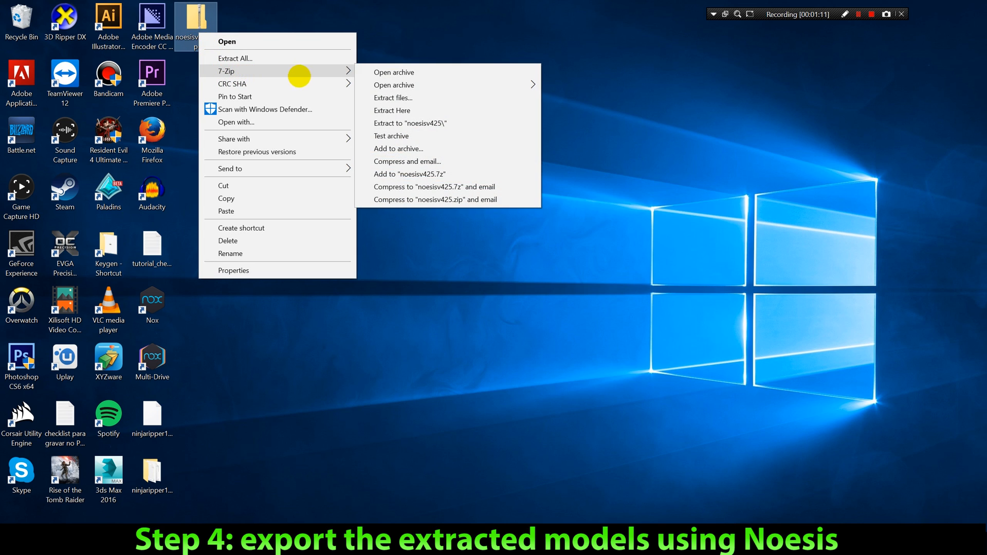
left_click(392, 123)
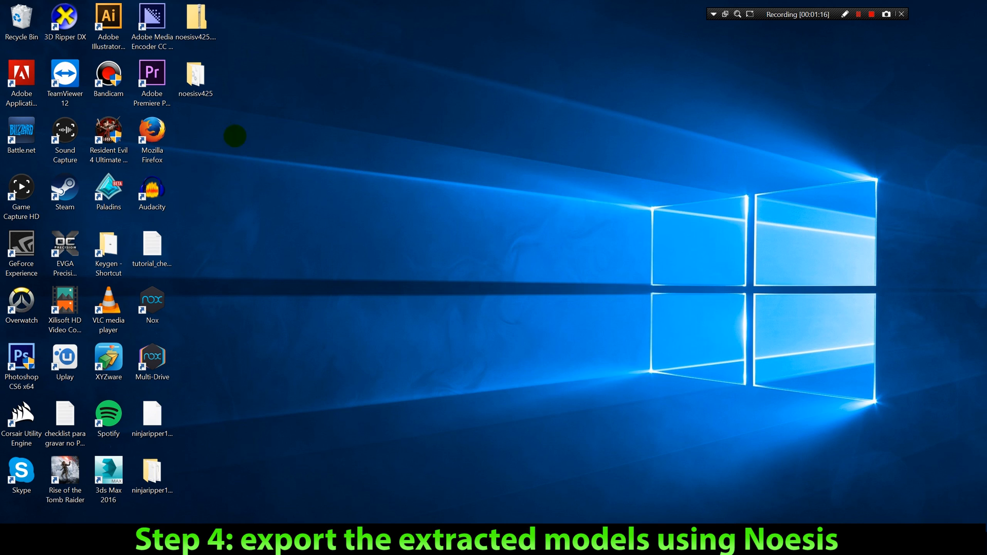
- Open the python subfolder of the plugins folder inside the extracted noesisv425 folder
left_click(193, 82)
double_click(195, 86)
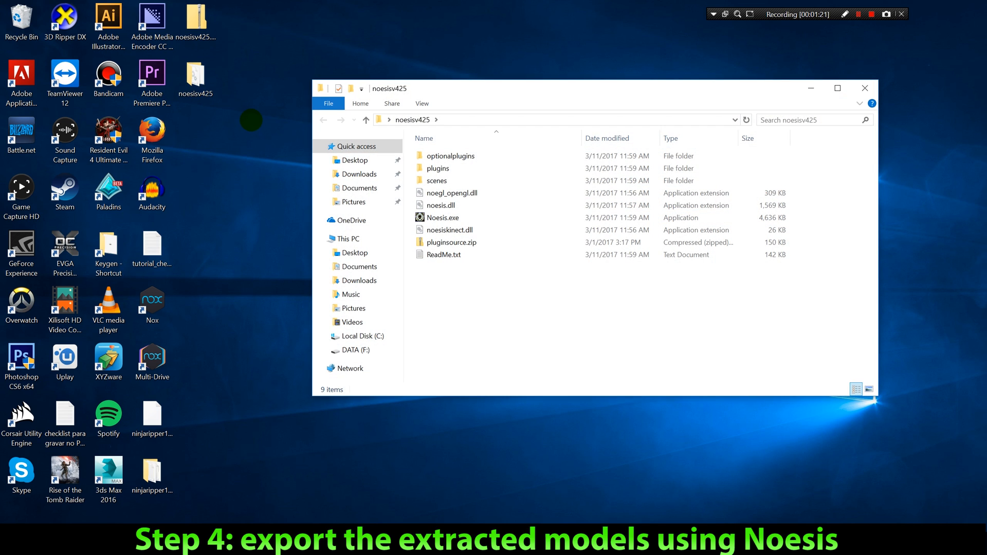
double_click(418, 169)
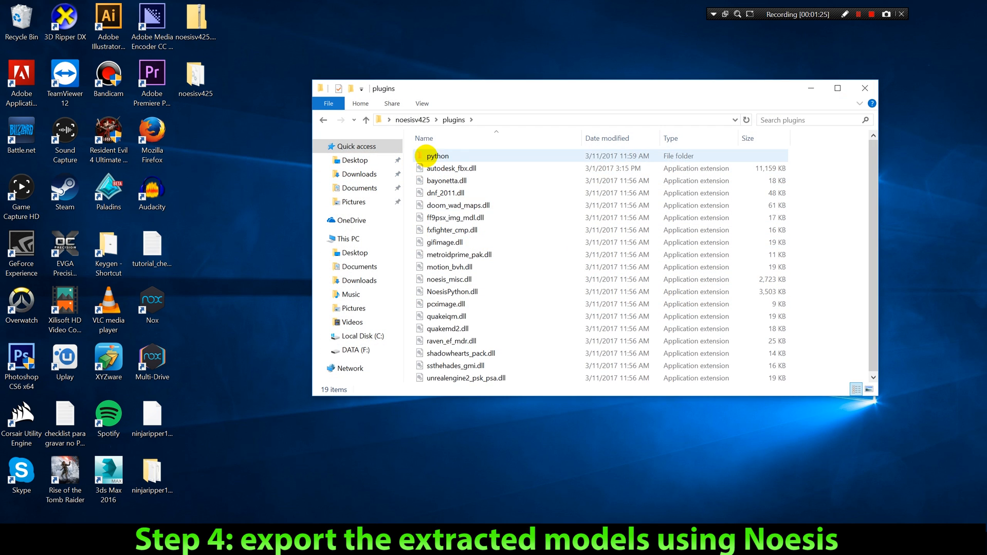
double_click(430, 156)
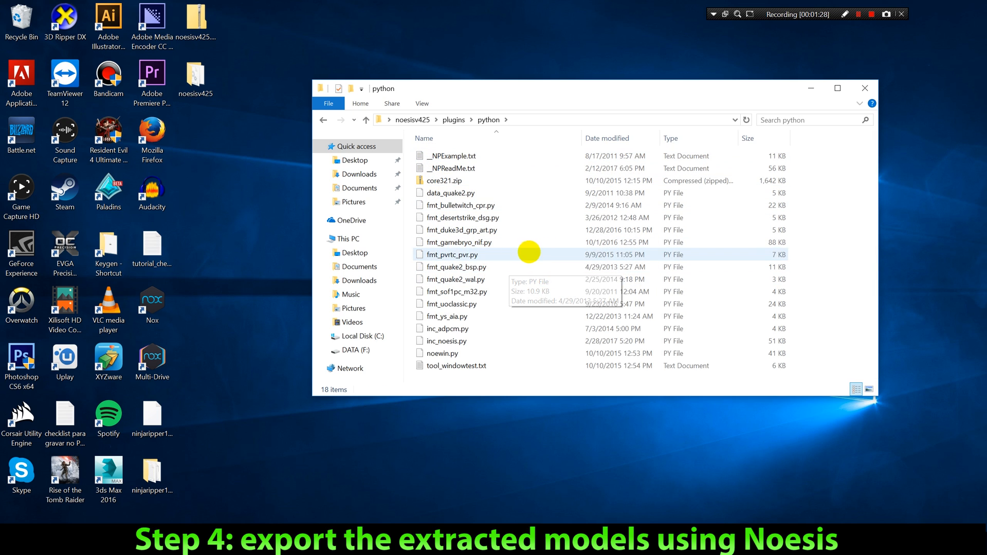
- Open the desktop's ninjaripper1.6.0 folder beside the python folder and copy its fmt_ninjaripper_rip.py file
double_click(169, 482)
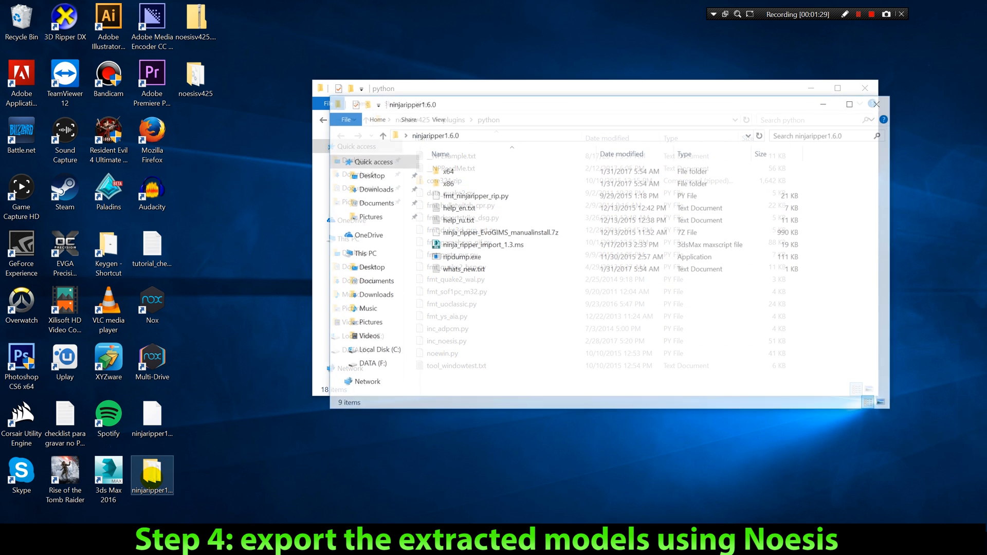
left_click_drag(524, 107, 192, 250)
left_click(161, 338)
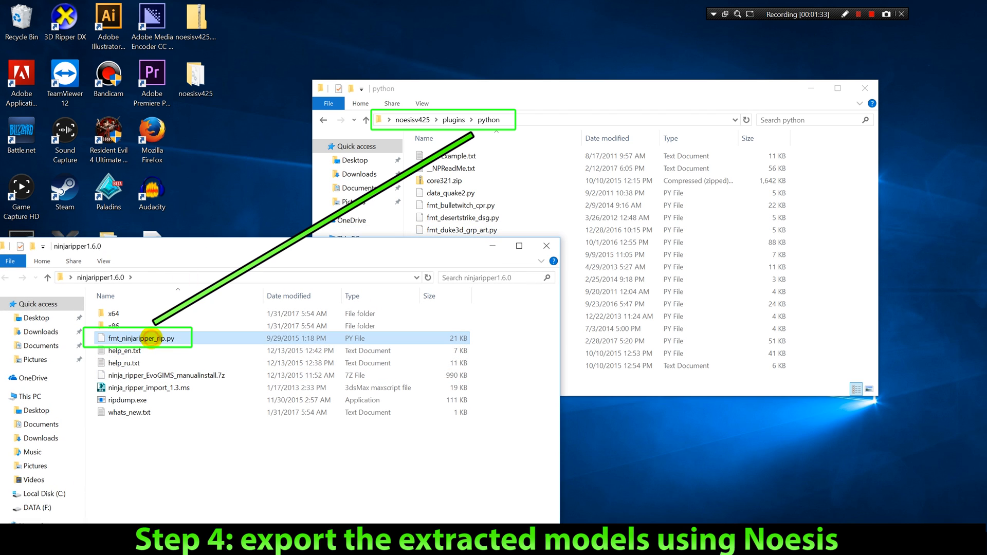
right_click(161, 338)
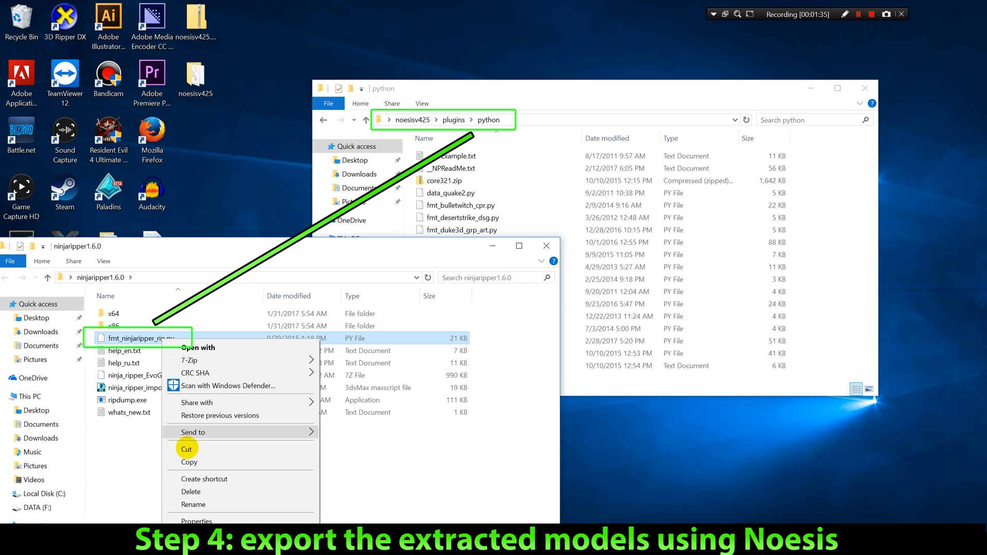
left_click(187, 458)
- Paste fmt_ninjaripper_rip.py into the noesisv425 plugins python folder and close the ninjaripper1.6.0 window
left_click(863, 295)
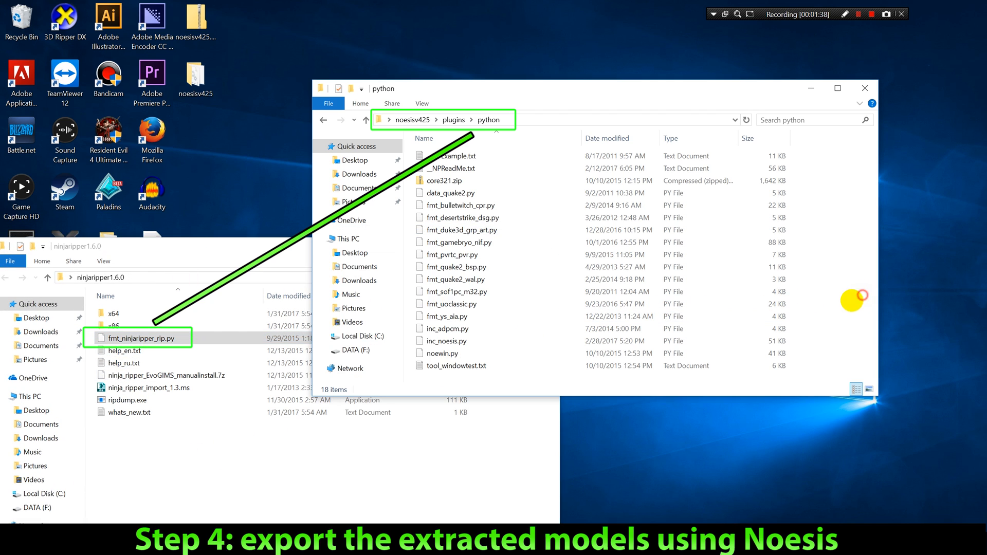
right_click(831, 311)
left_click(853, 403)
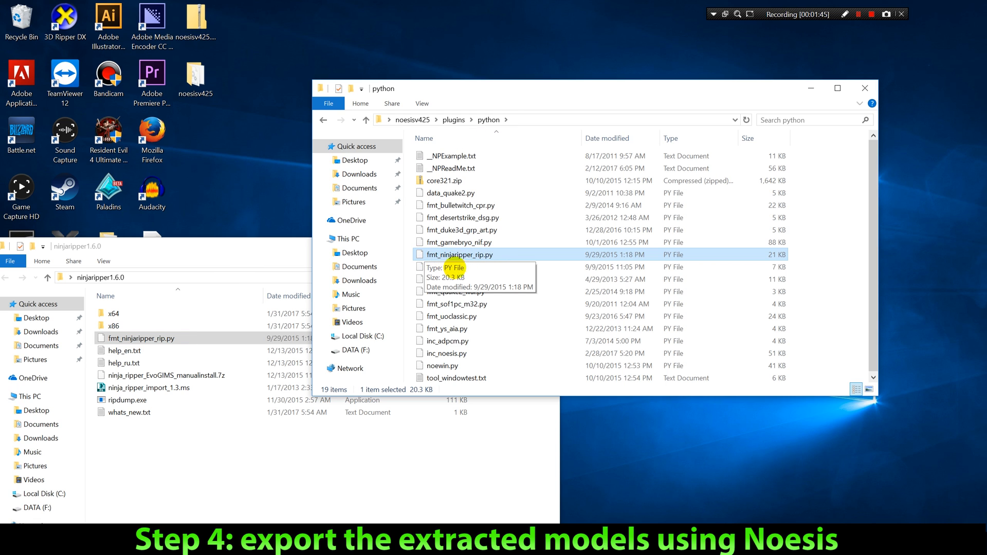
left_click(192, 448)
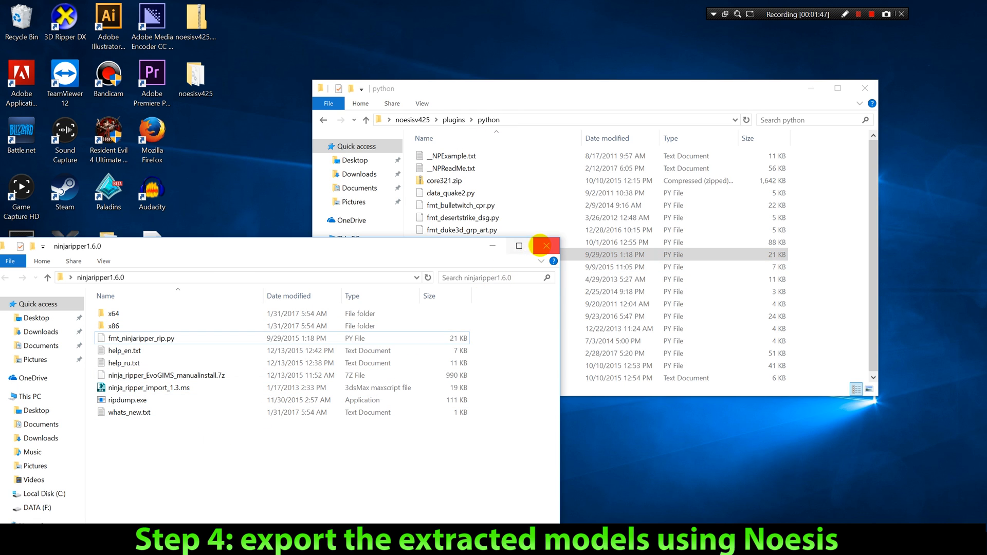
left_click(545, 245)
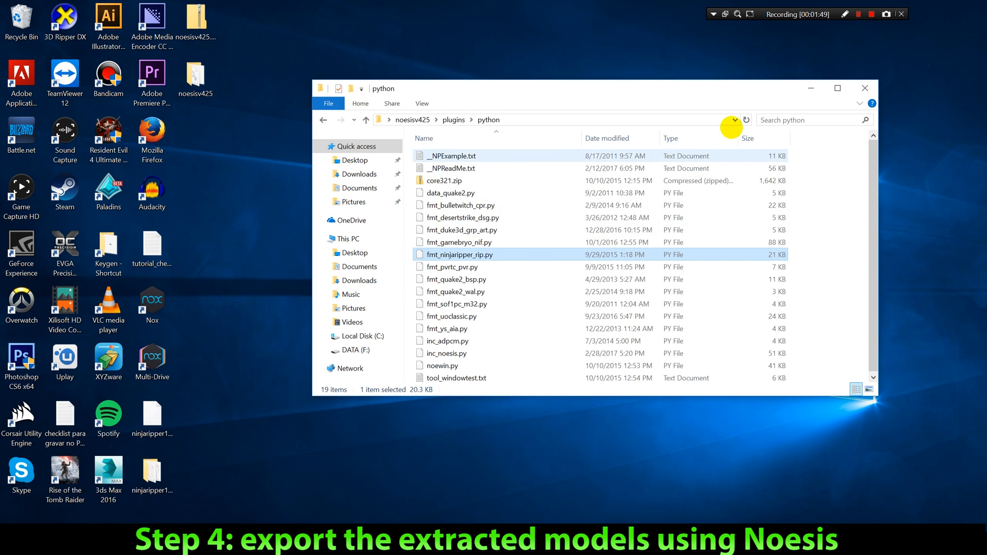
- Close the python folder window, open the desktop's noesisv425 folder and launch Noesis.exe
left_click(865, 88)
left_click(159, 476)
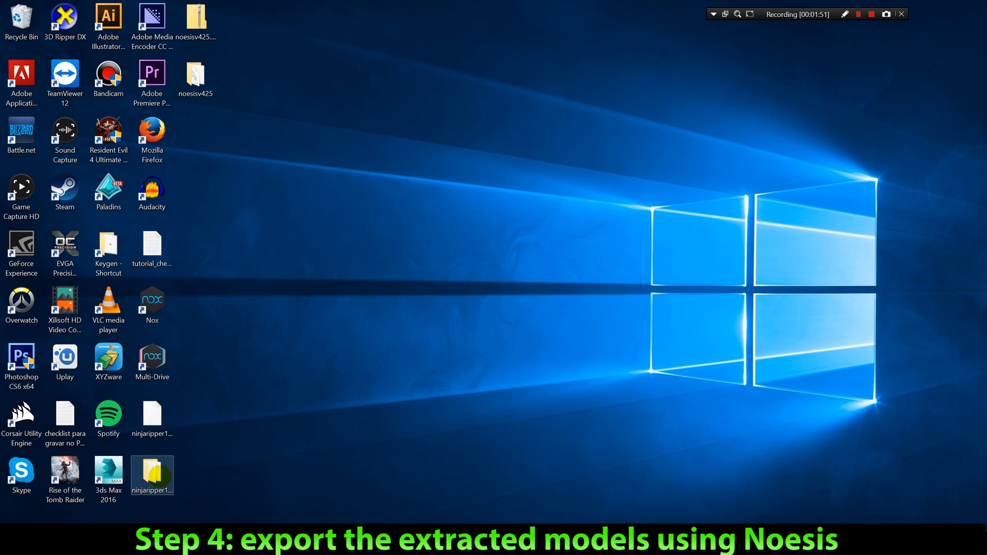
double_click(195, 77)
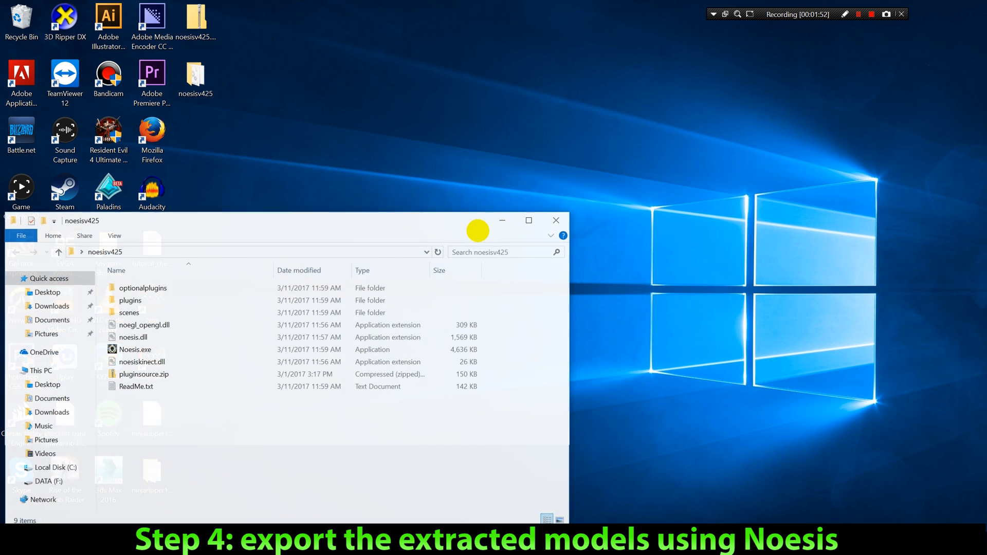
left_click_drag(246, 223, 465, 119)
left_click(340, 246)
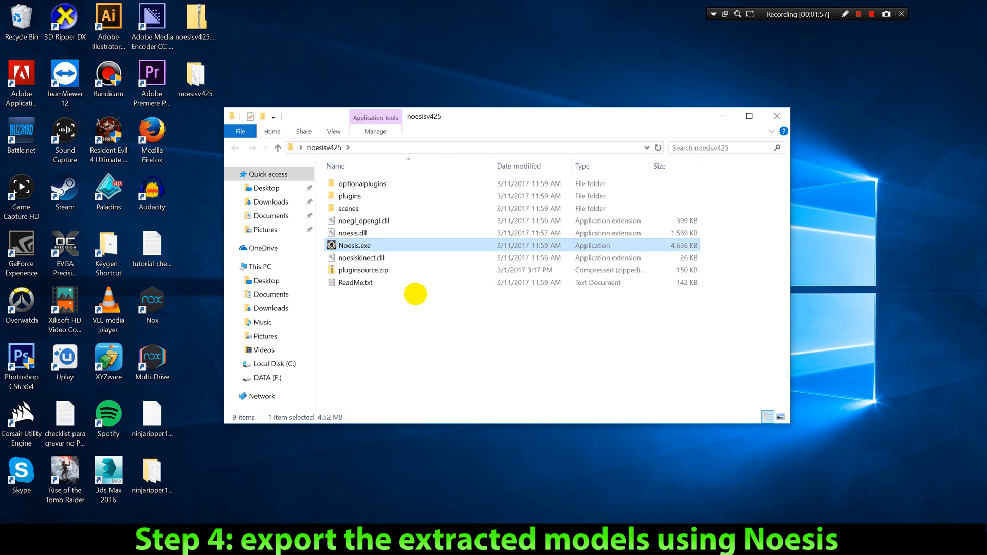
double_click(353, 246)
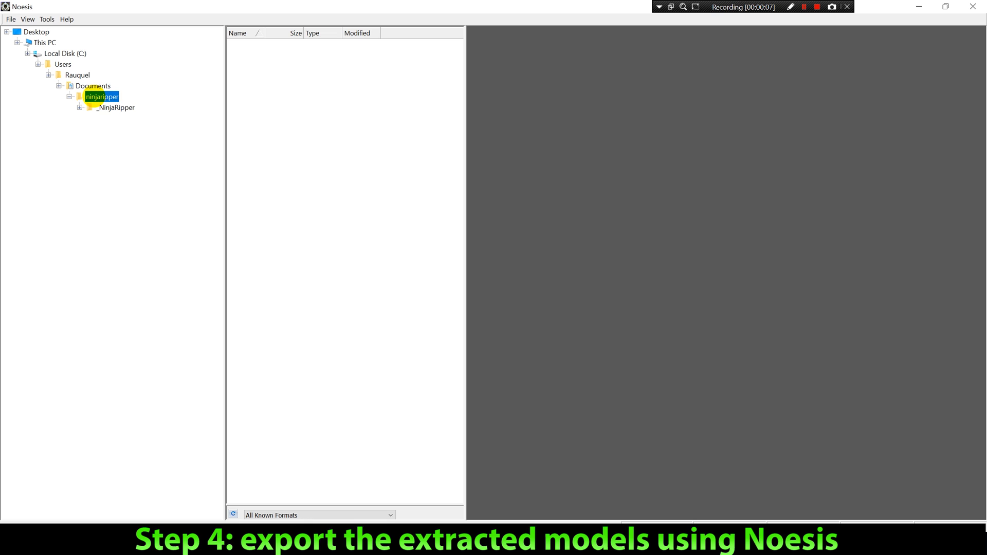
- Open the 2017.03.28_17.10.55_Nox.exe folder within _NinjaRipper's 2017.03.28_17.09.15_Nox.exe_281 folder and widen the file list's Name column to show full mesh names
double_click(100, 107)
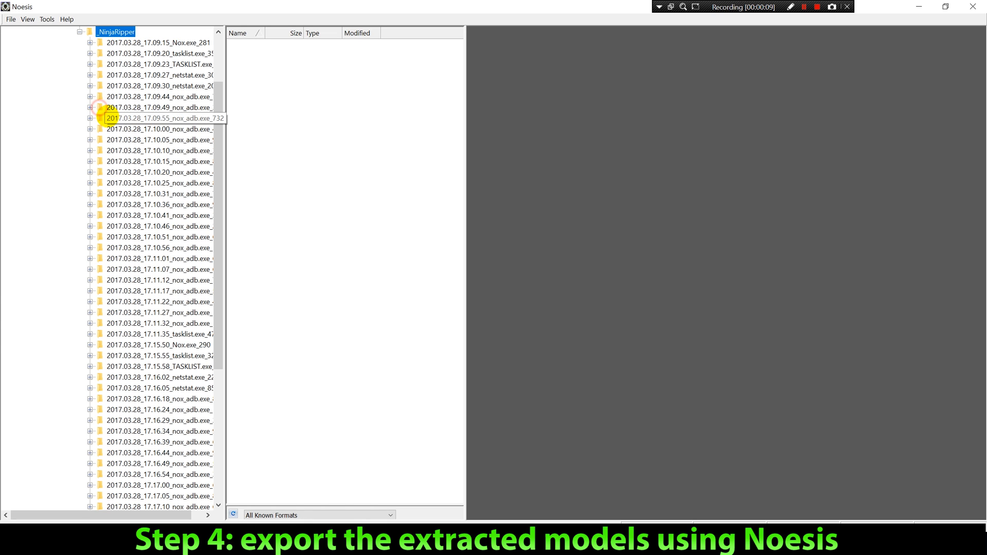
double_click(191, 42)
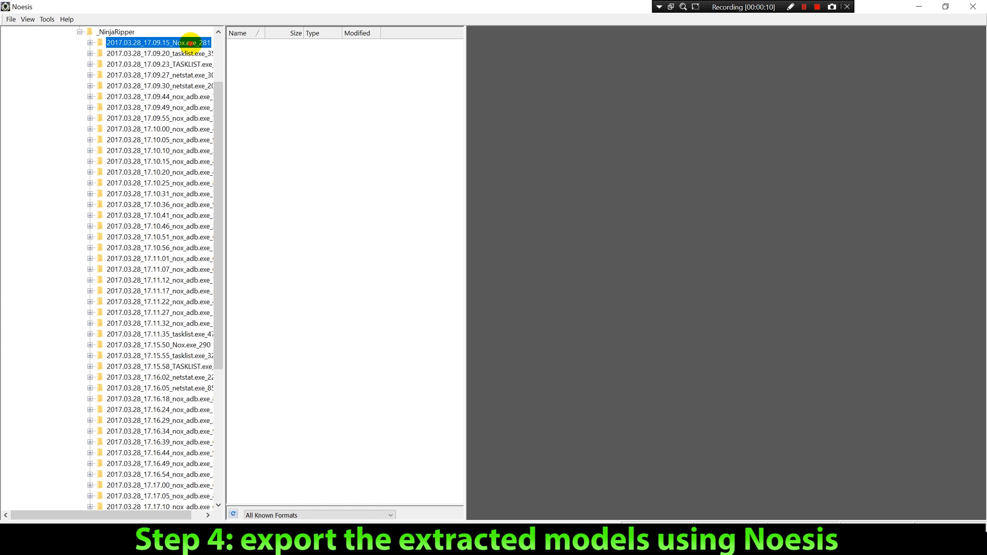
double_click(167, 54)
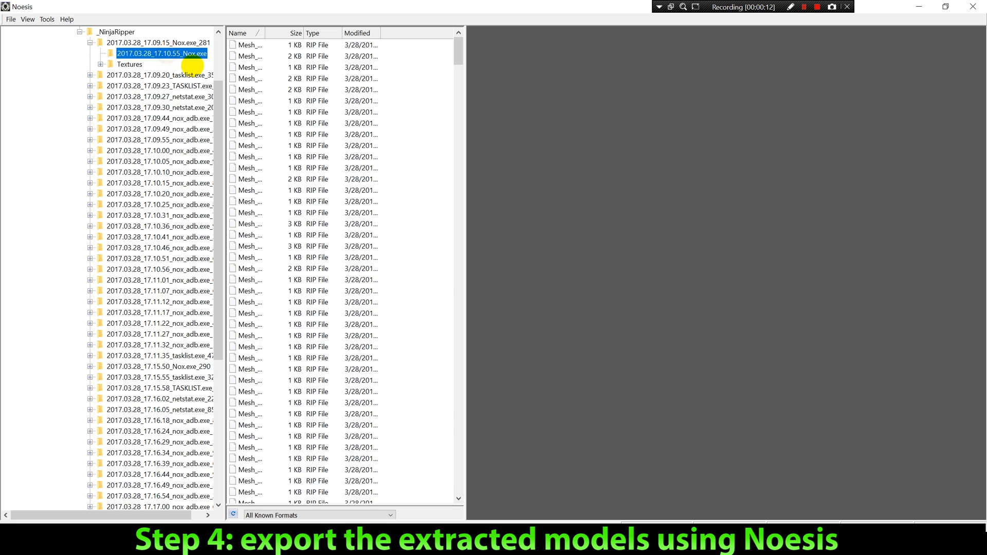
left_click_drag(264, 32, 298, 31)
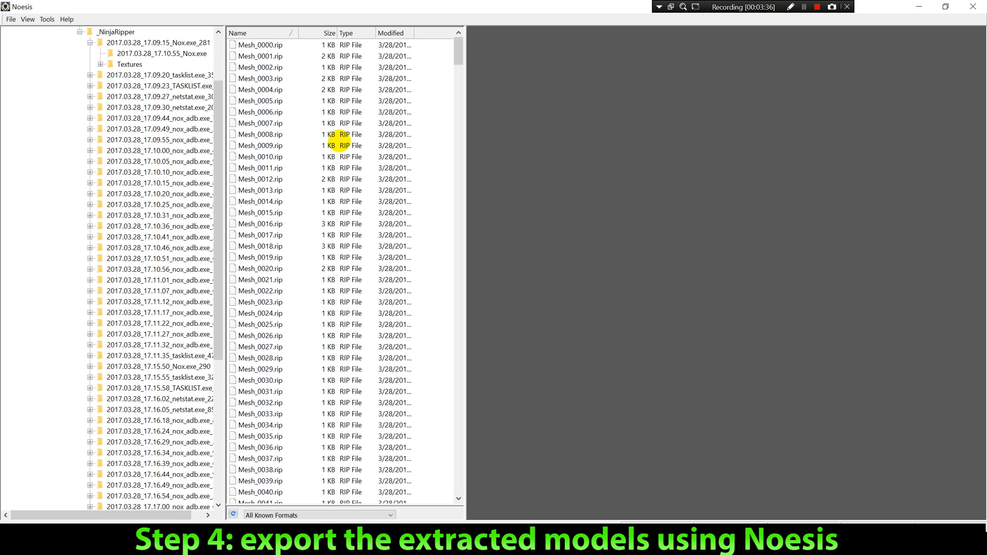
- Preview the larger RIP meshes in the file list, from Mesh_0052.rip through Mesh_0090.rip, to find the wanted model
scroll(342, 139, "down", 7)
left_click(339, 391)
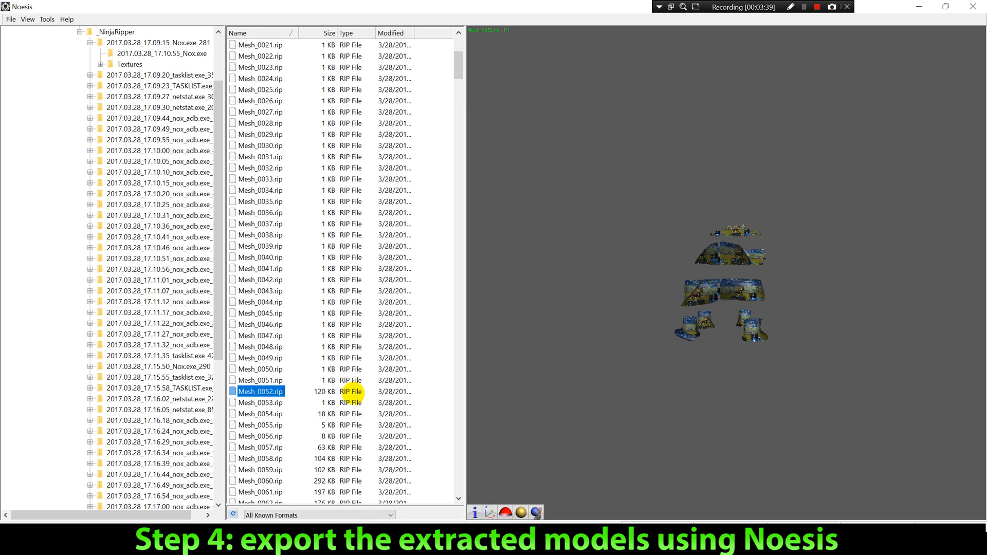
scroll(348, 392, "down", 3)
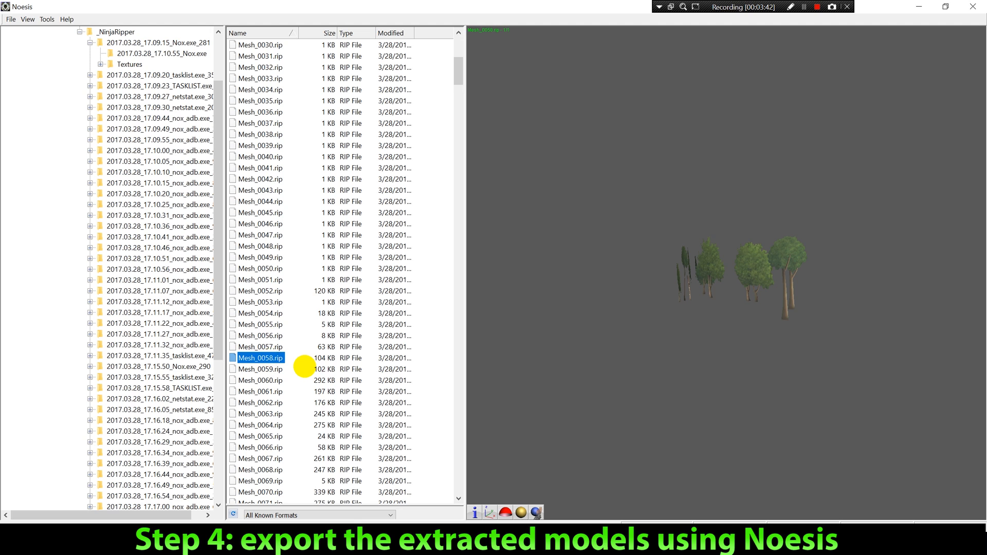
scroll(282, 354, "down", 2)
left_click(260, 346)
scroll(313, 358, "down", 3)
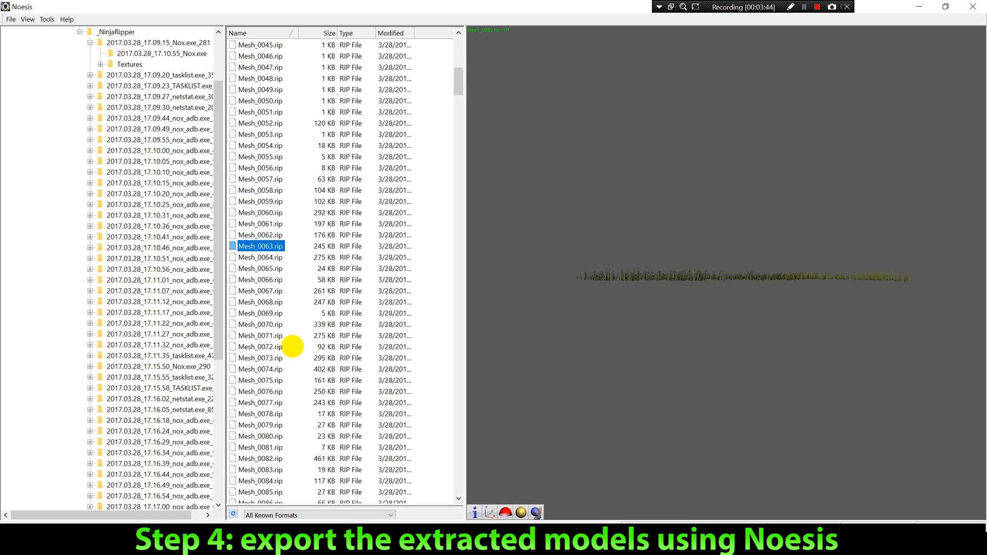
left_click(274, 291)
left_click(268, 303)
left_click(267, 380)
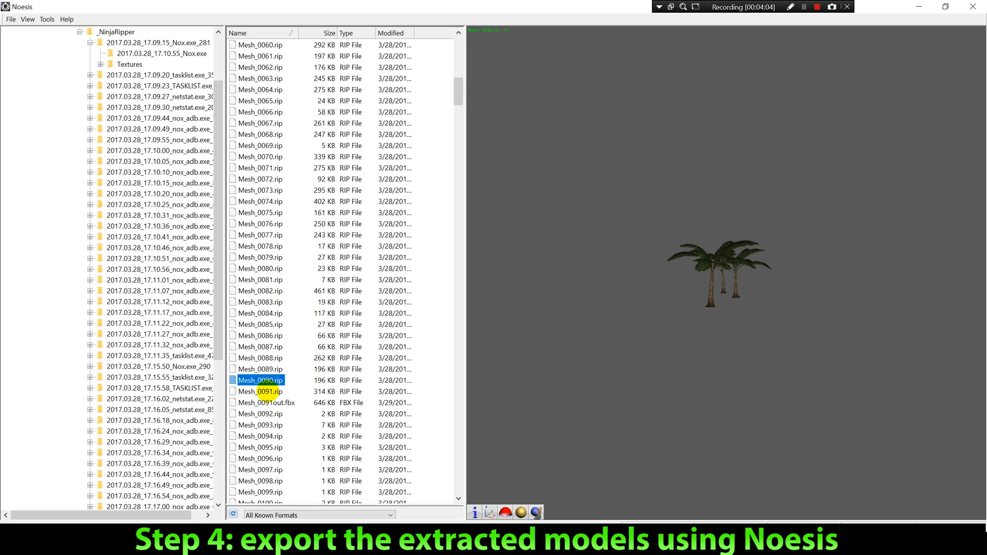
- Preview Mesh_0091.rip and export it beside the source file with .fbx - Autodesk FBX as the main output type
left_click(267, 392)
left_click_drag(634, 337, 729, 274)
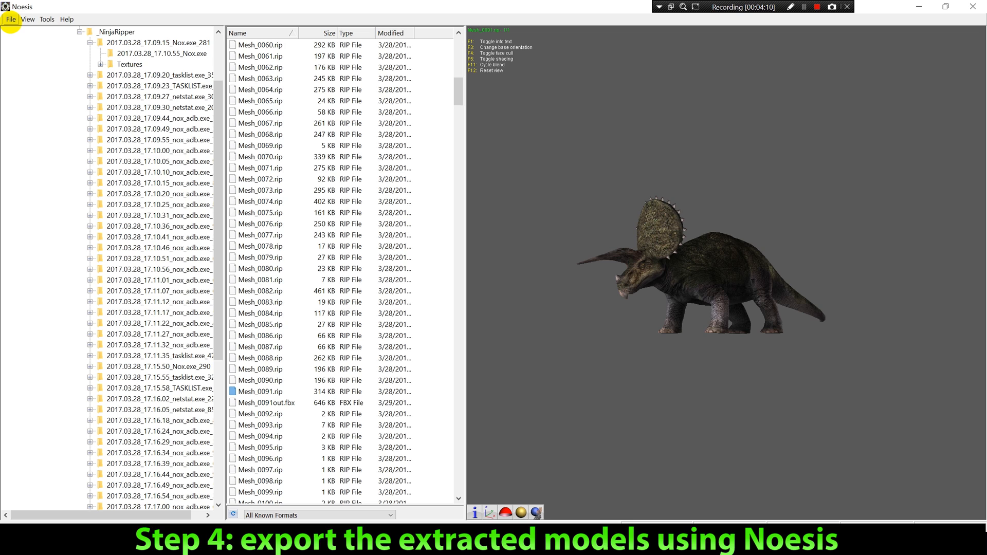
left_click(10, 21)
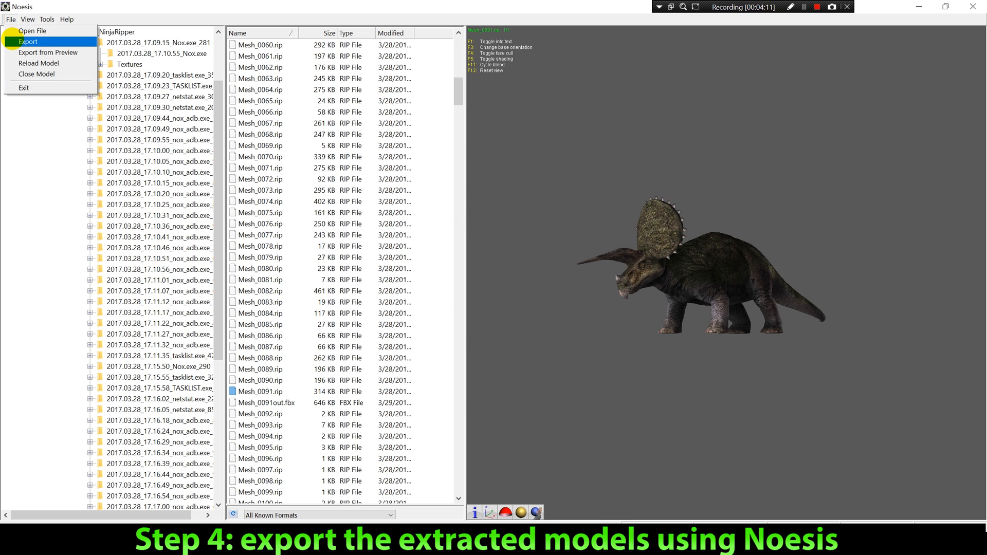
left_click(15, 39)
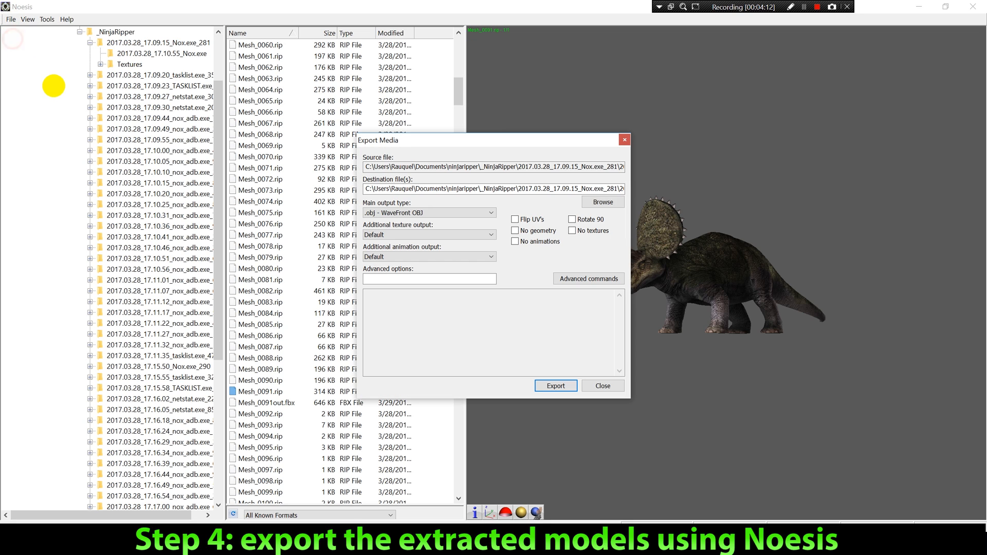
left_click(415, 212)
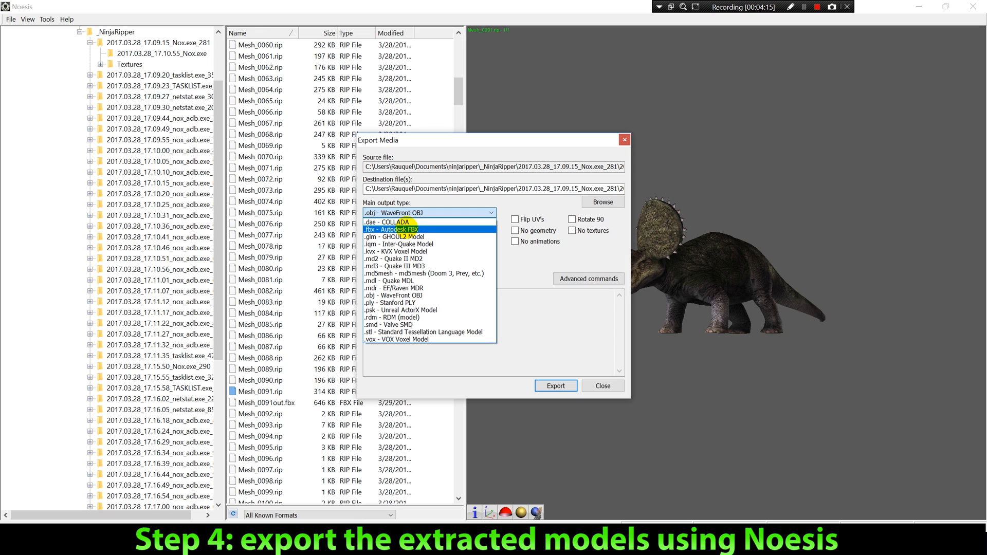
left_click(403, 229)
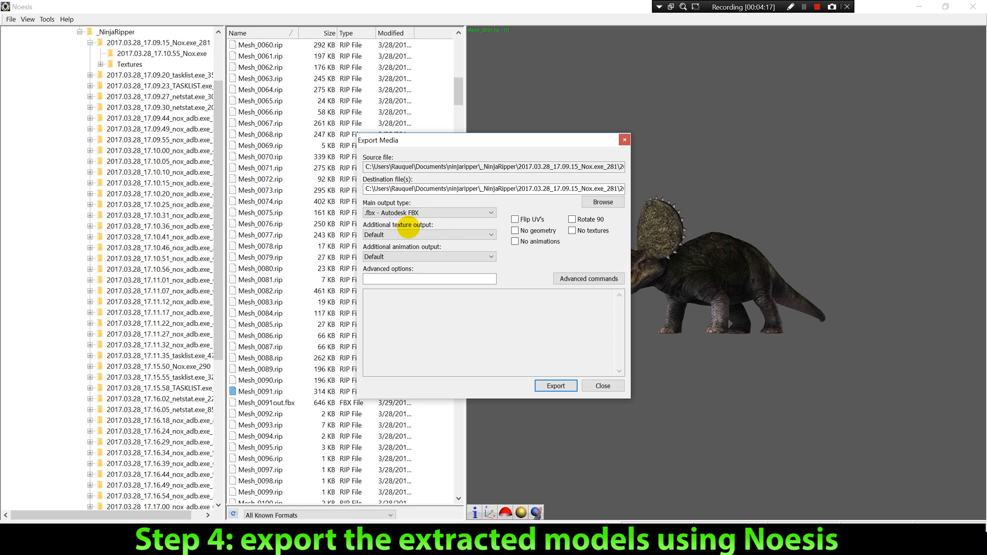
left_click(509, 188)
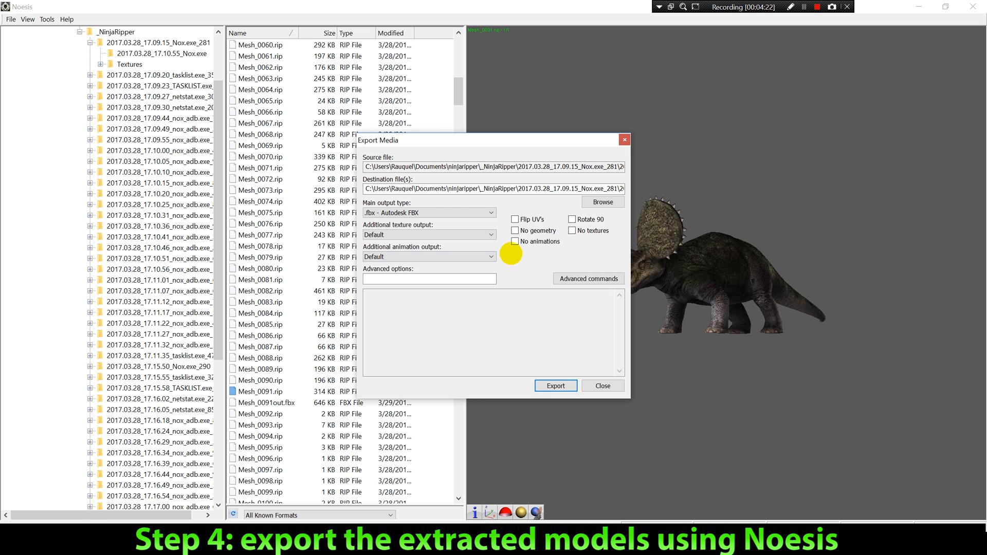
left_click(548, 389)
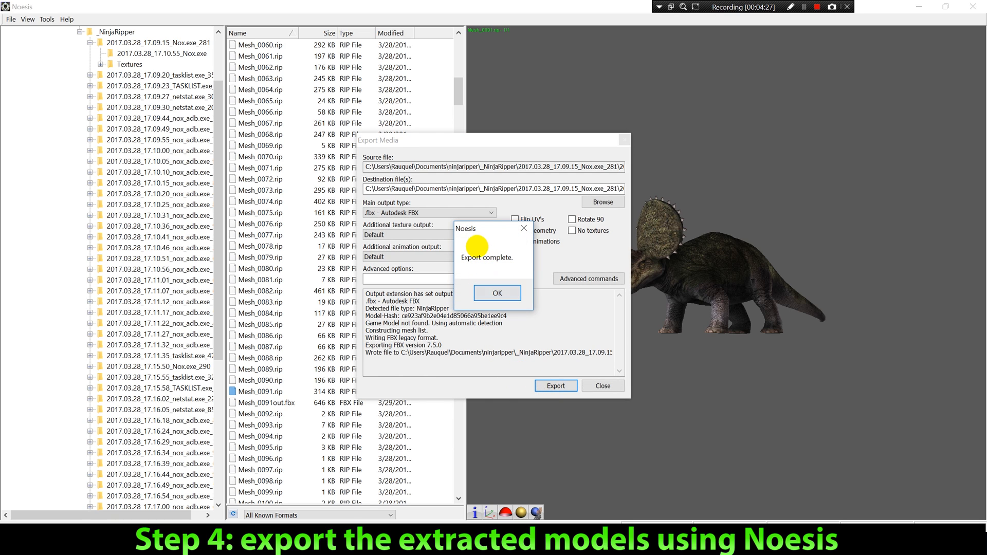
left_click(494, 293)
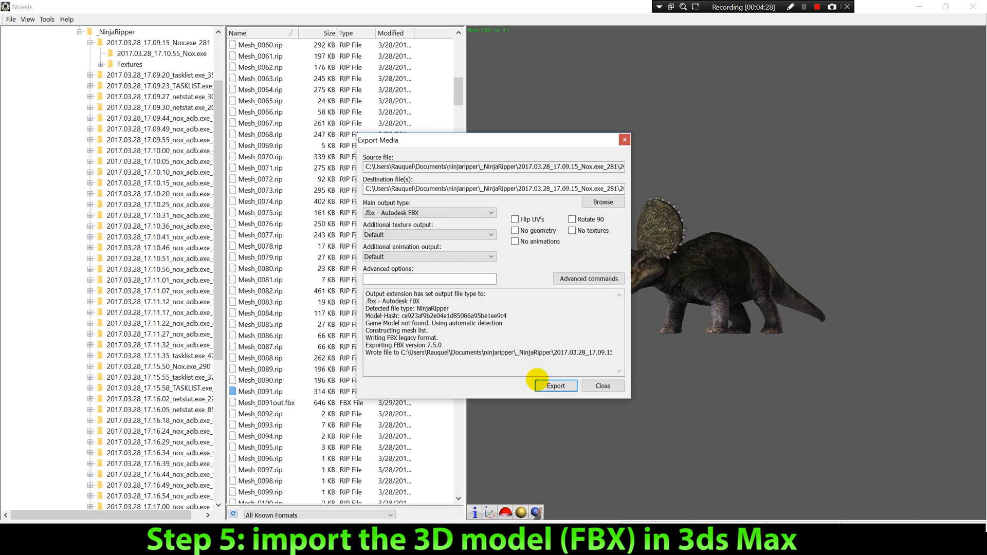
left_click(603, 386)
- Close Noesis and the noesisv425 folder, and start 3ds Max 2016 with the Original Start Up template
left_click(973, 6)
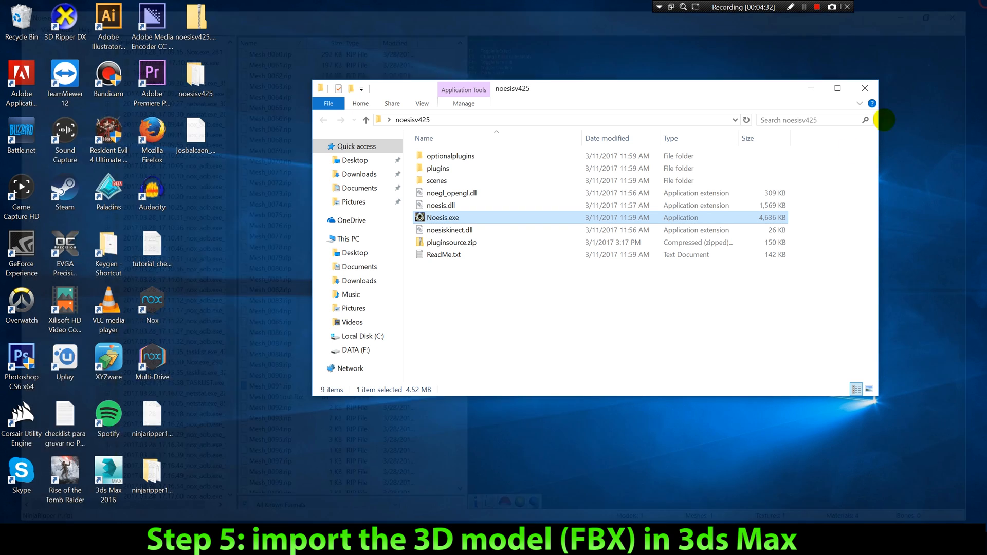
left_click(869, 88)
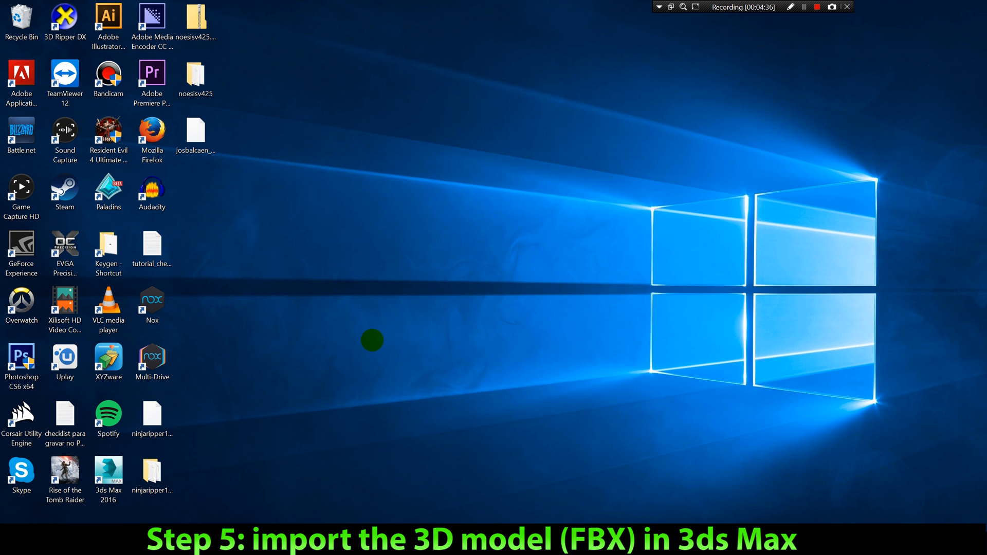
double_click(106, 475)
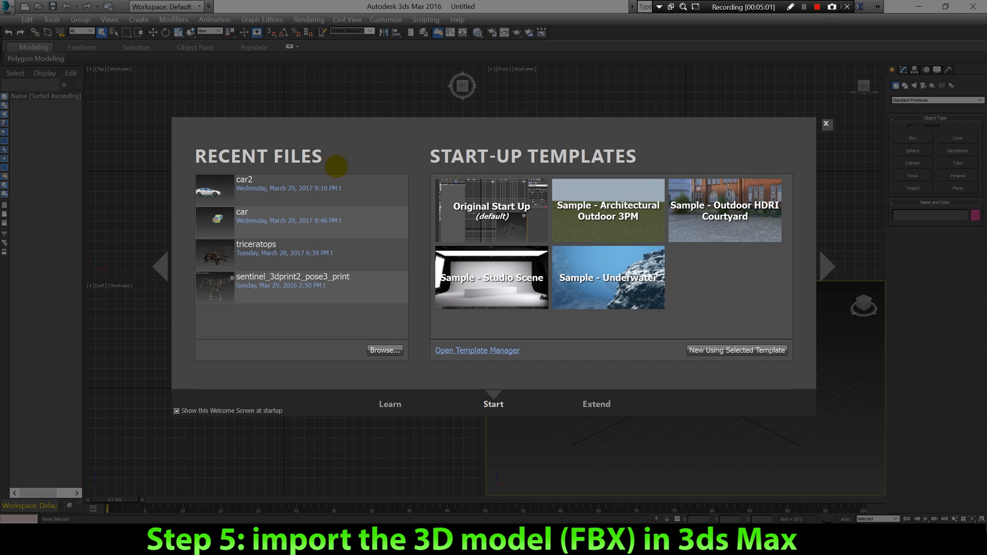
double_click(518, 190)
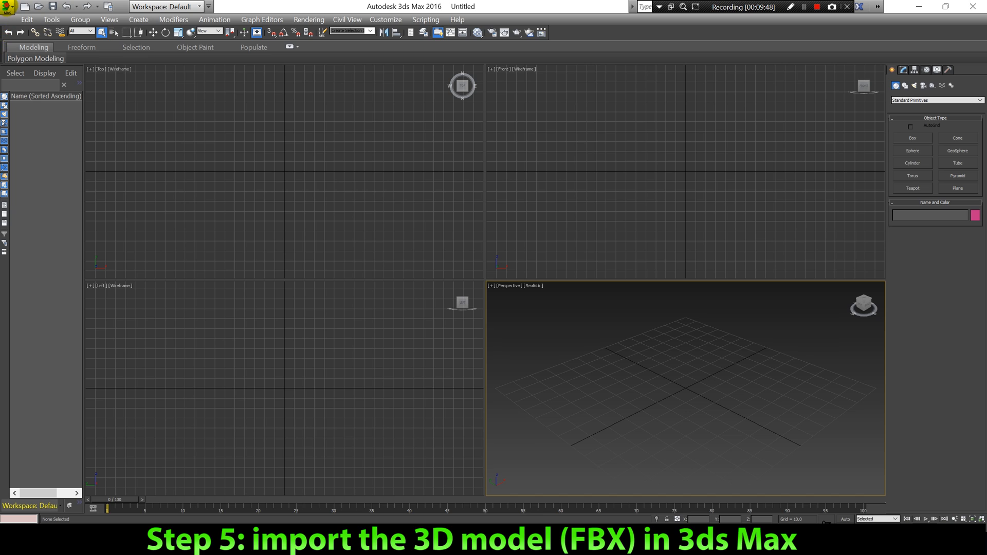
- Choose Mesh_0091out.fbx from the ripped Nox folder as the file to import into the empty scene
left_click(7, 7)
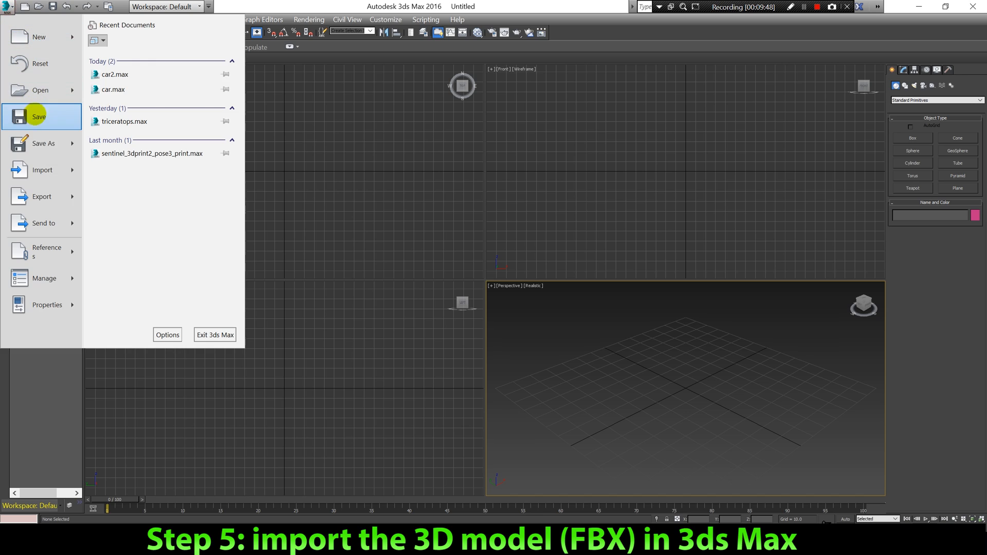
left_click(37, 166)
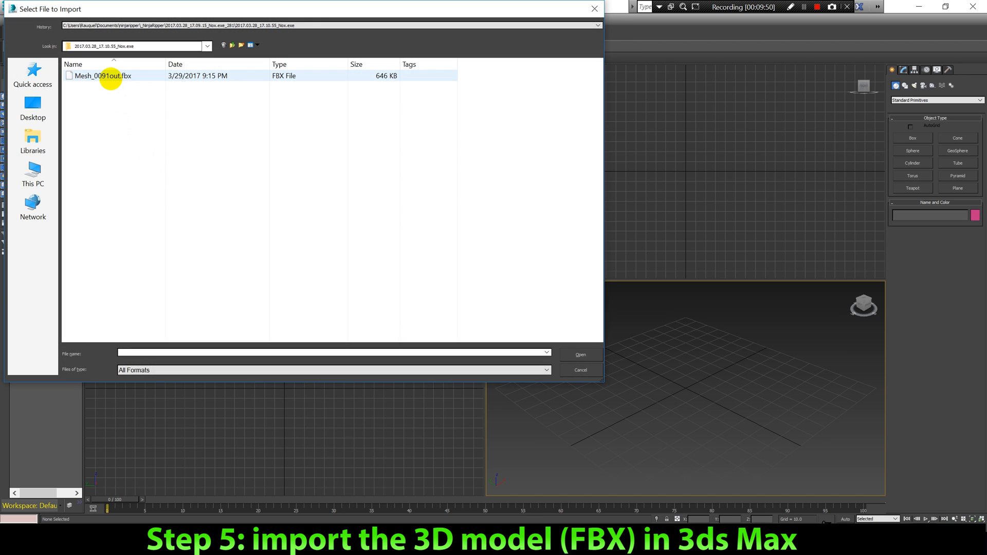
left_click(110, 77)
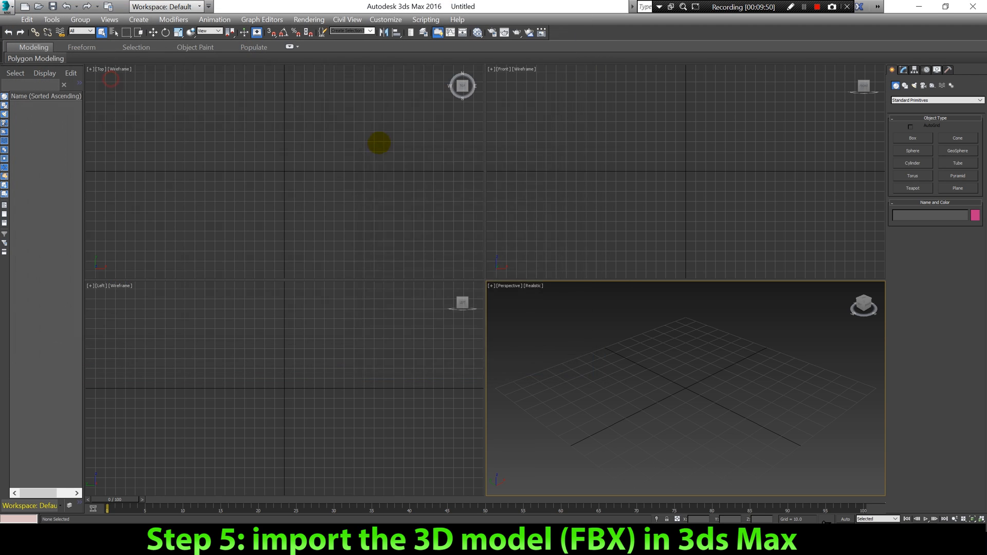
- Keep the animation take at No animation, exclude lights, sun and sky, and global ambient color, and complete the FBX import
left_click(383, 295)
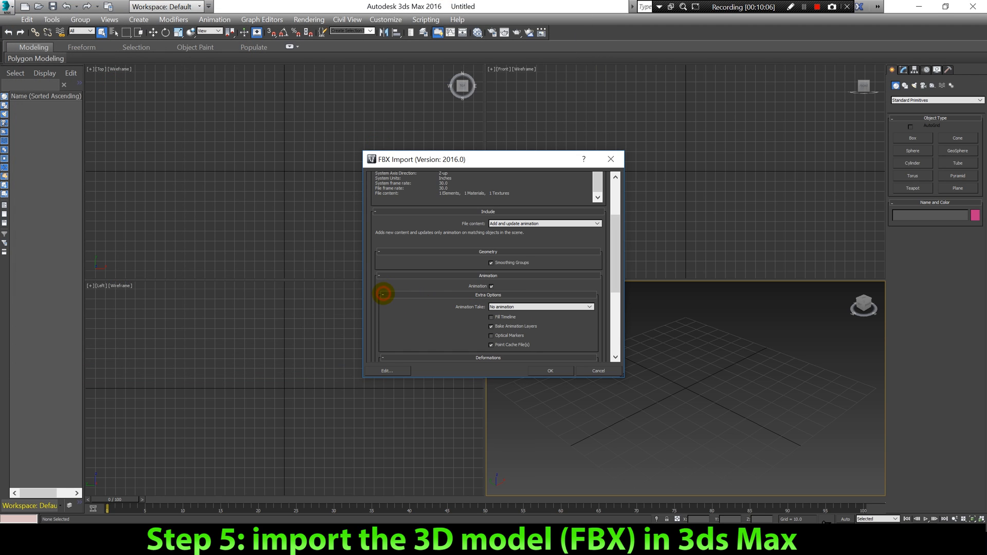
left_click_drag(616, 254, 615, 295)
left_click(574, 209)
left_click(574, 208)
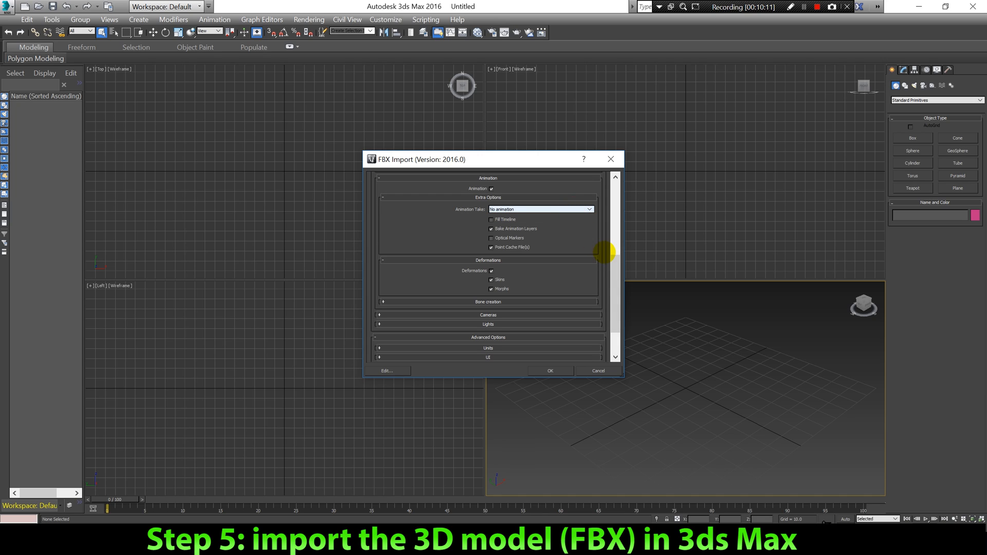
left_click_drag(613, 276, 613, 296)
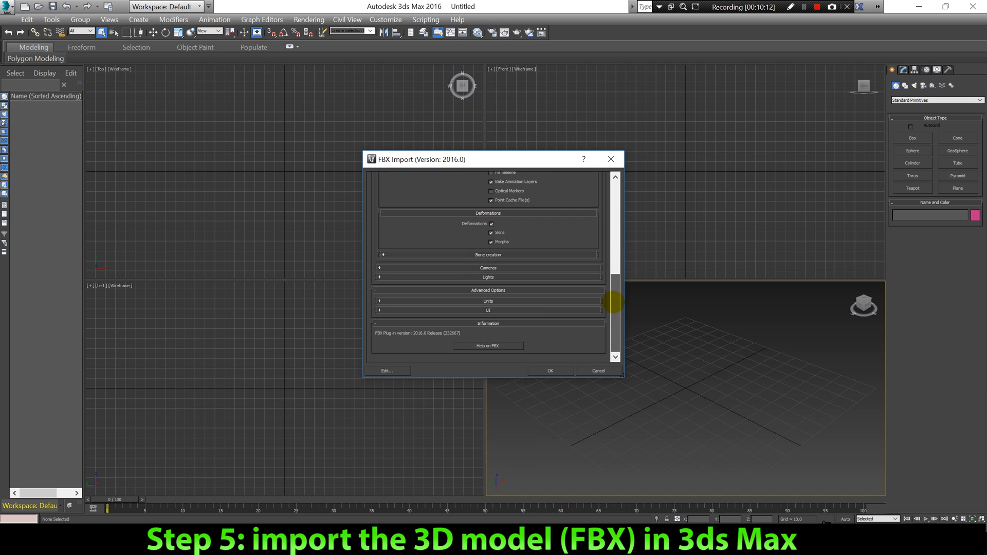
left_click(502, 278)
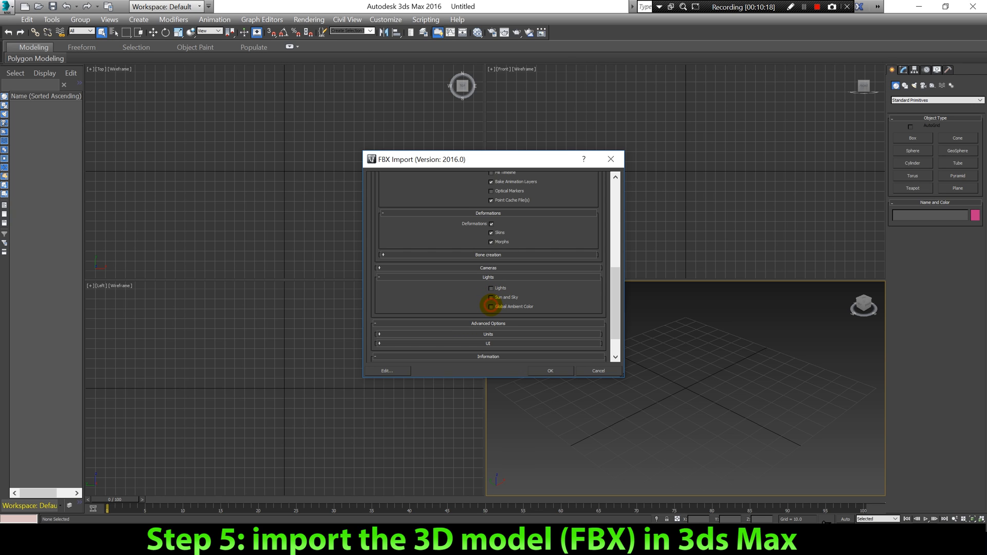
left_click(544, 368)
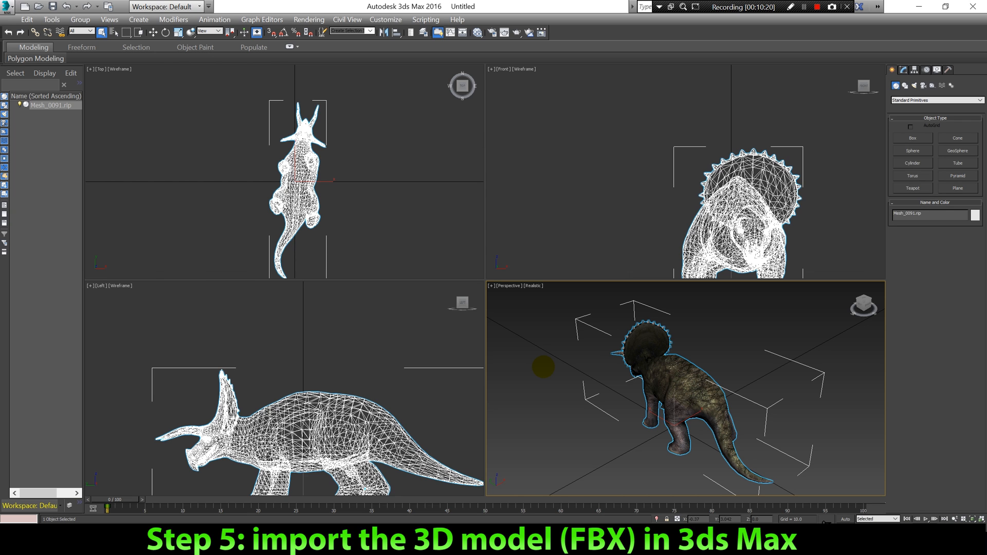
- Enlarge the Perspective viewport and examine the imported triceratops and its texture from several angles
left_click(868, 307)
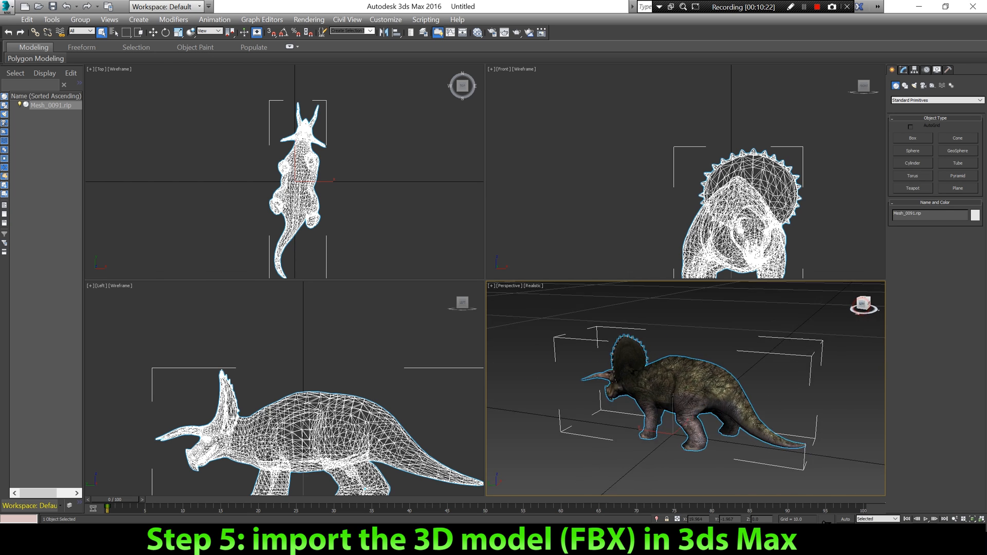
left_click_drag(868, 306, 559, 292)
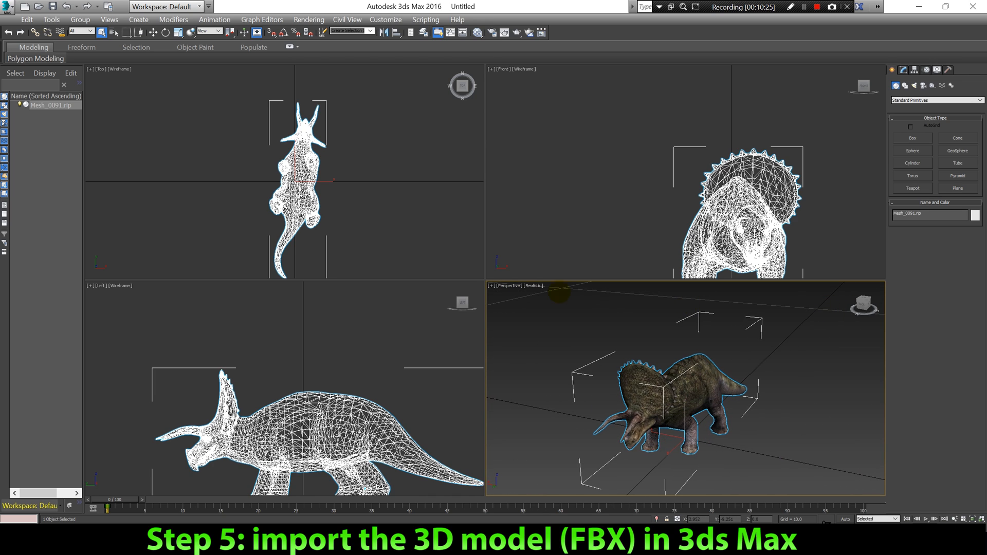
left_click_drag(485, 279, 321, 166)
scroll(591, 329, "up", 5)
middle_click_drag(605, 323, 649, 214)
scroll(659, 219, "down", 3)
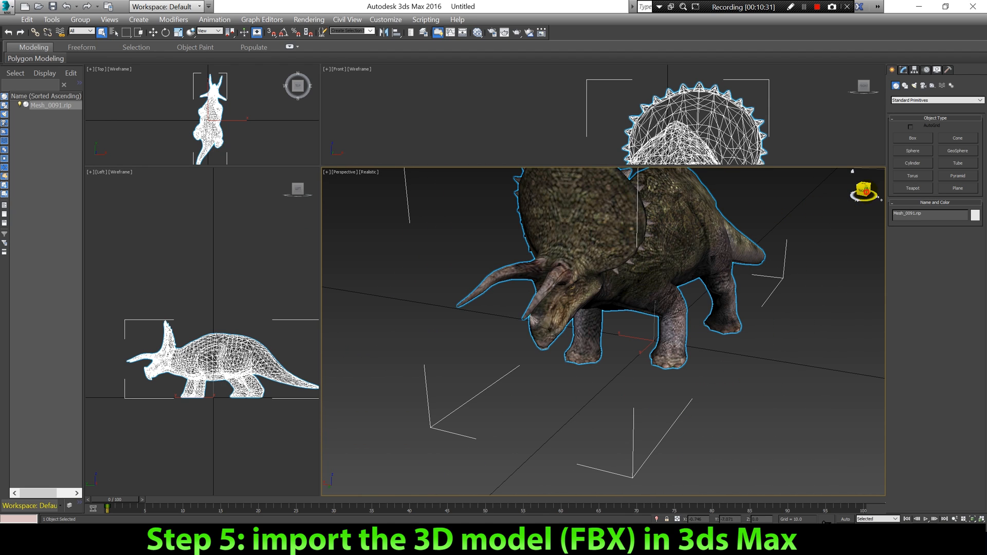
- Orbit to a low three-quarter view and set the render output size to HDTV (video) at 1920x1080
left_click_drag(866, 193, 789, 328)
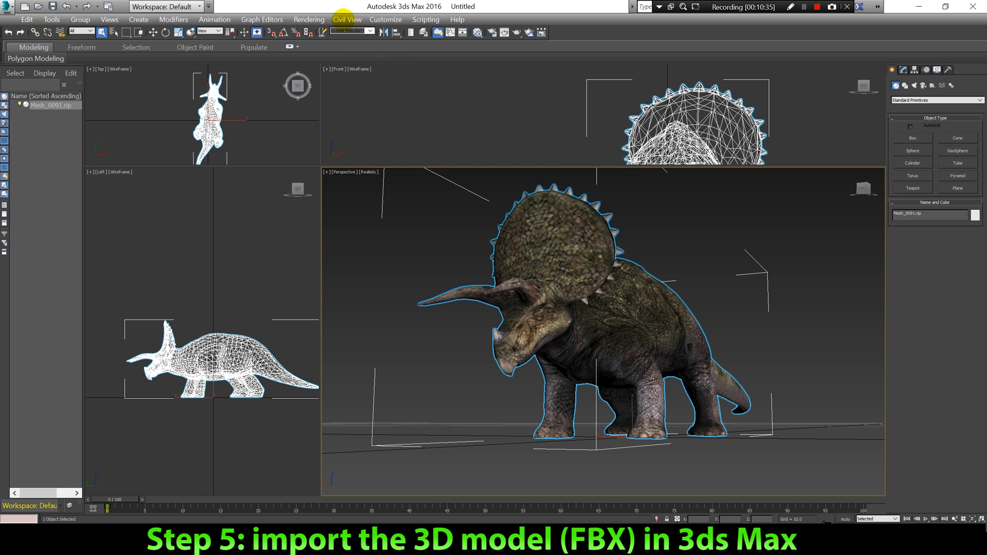
left_click(309, 19)
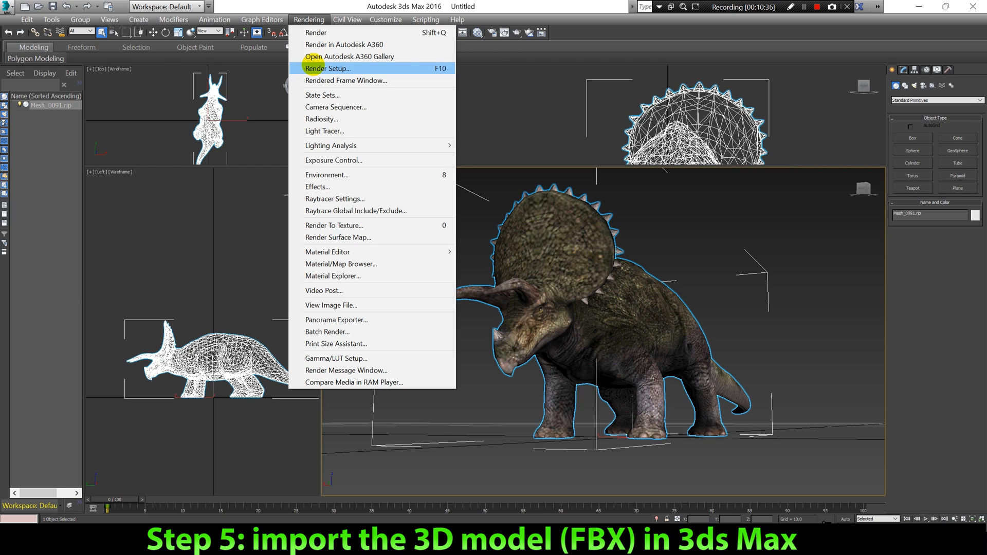
left_click(312, 68)
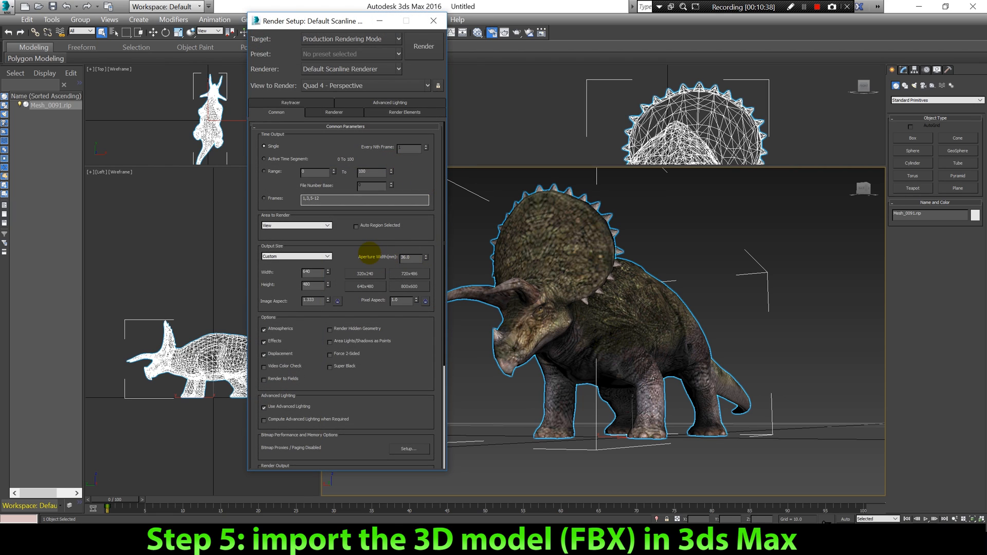
left_click(319, 256)
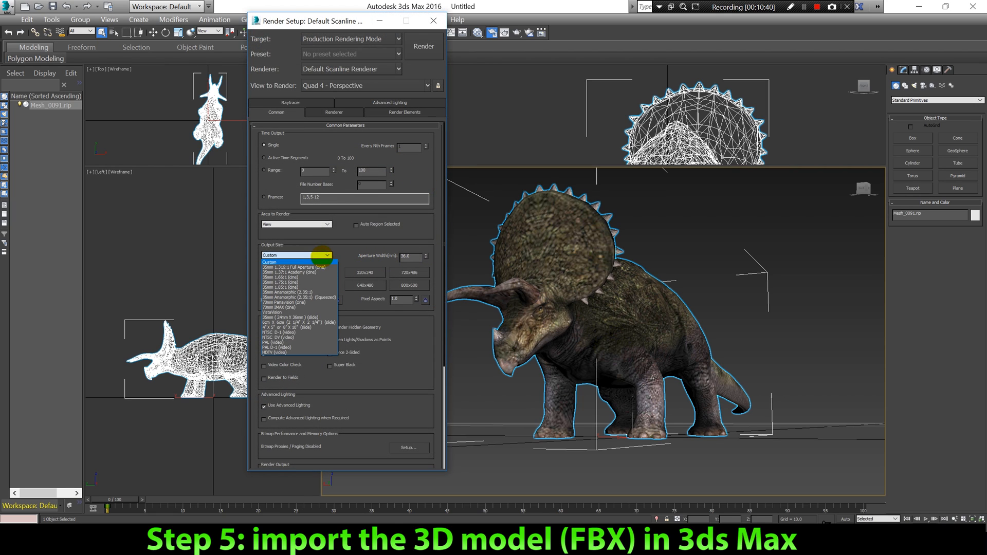
left_click(289, 353)
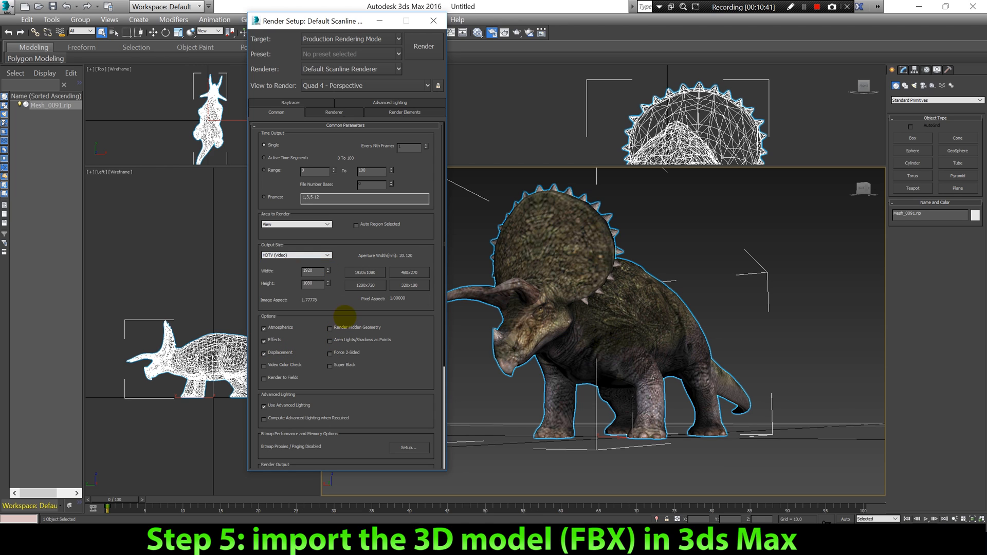
left_click(364, 271)
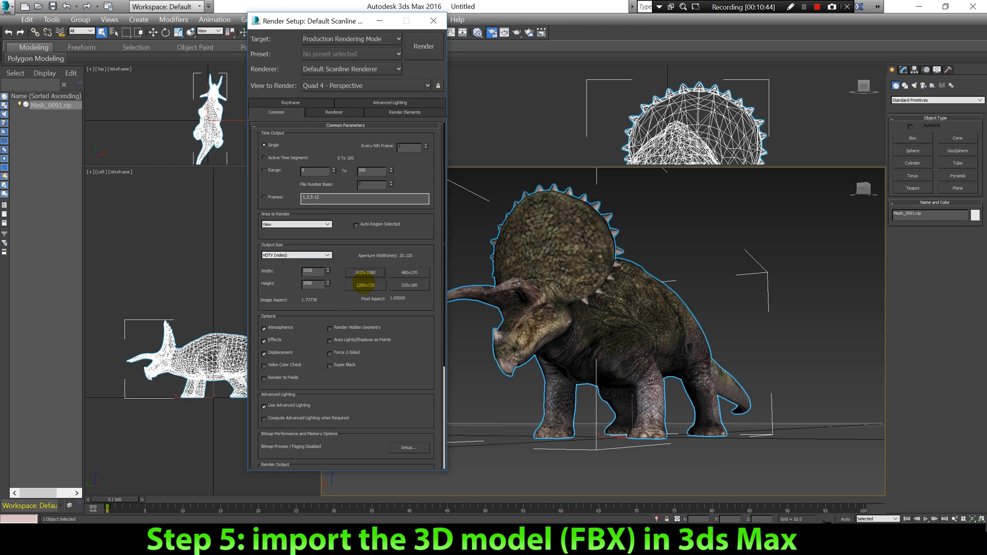
- Render the Perspective view to check the triceratops, and close the rendered frame and the render settings
left_click(437, 48)
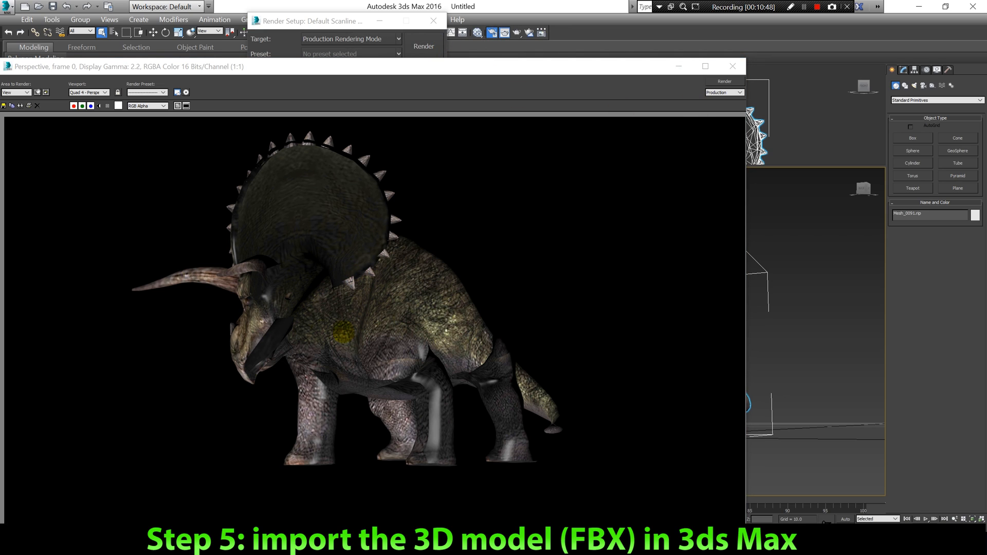
left_click(732, 66)
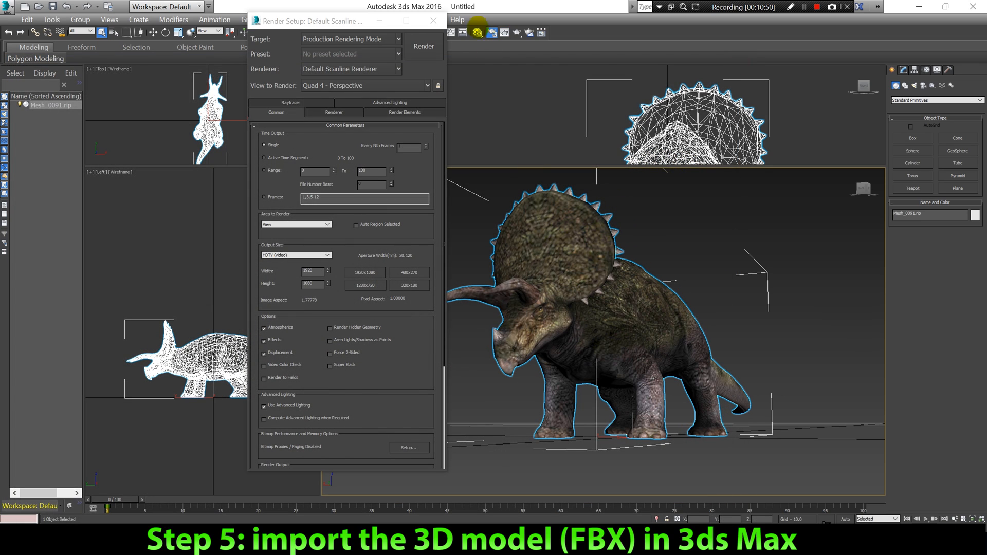
left_click(434, 22)
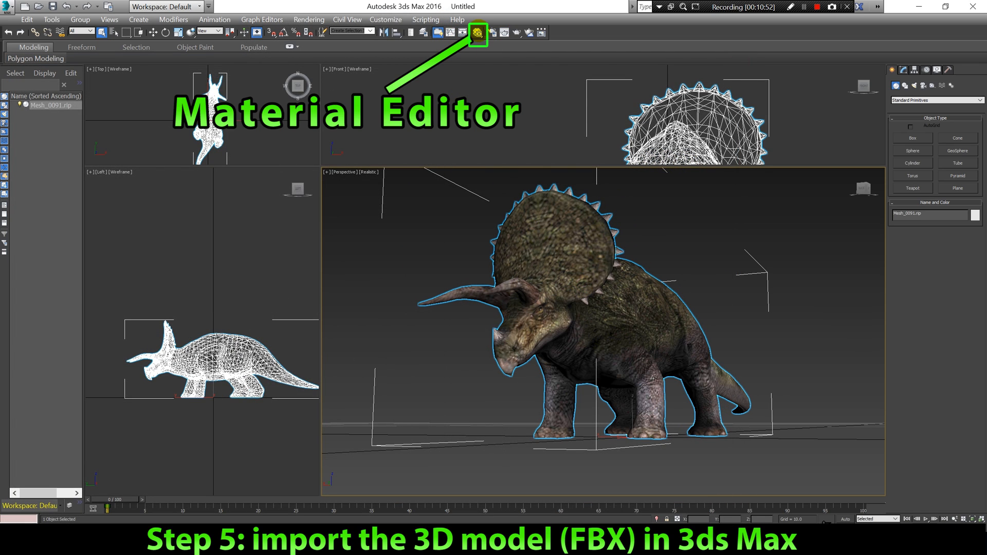
- Pick the material from the triceratops into the Slate Material Editor and show its parameters
left_click(478, 32)
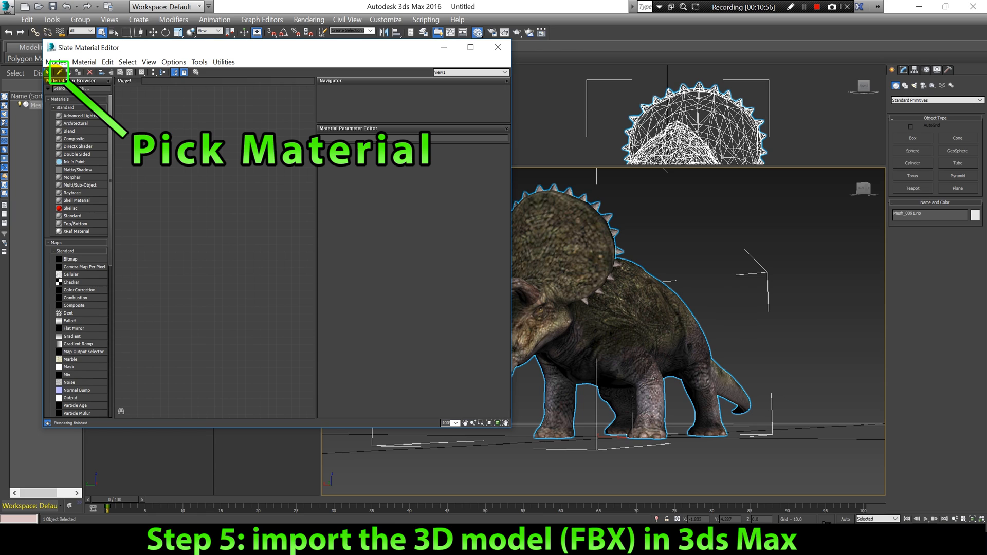
left_click(59, 72)
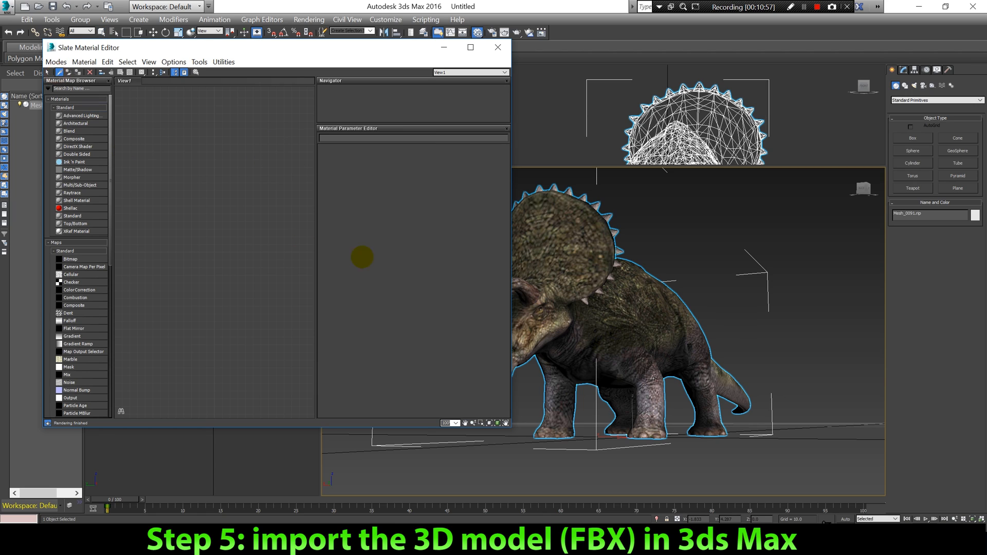
left_click(529, 262)
double_click(206, 200)
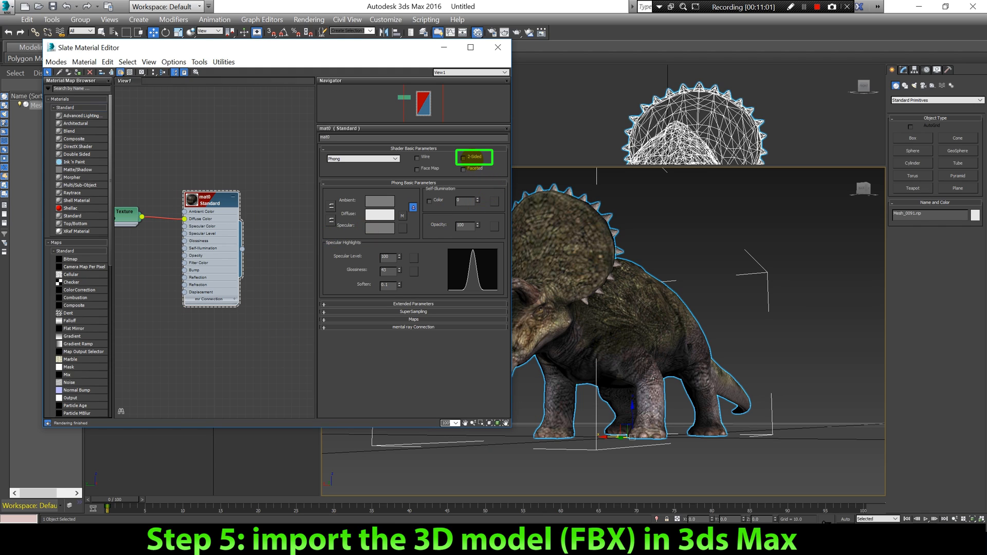
- Make the triceratops material 2-Sided and switch its shader to Blinn
left_click(471, 157)
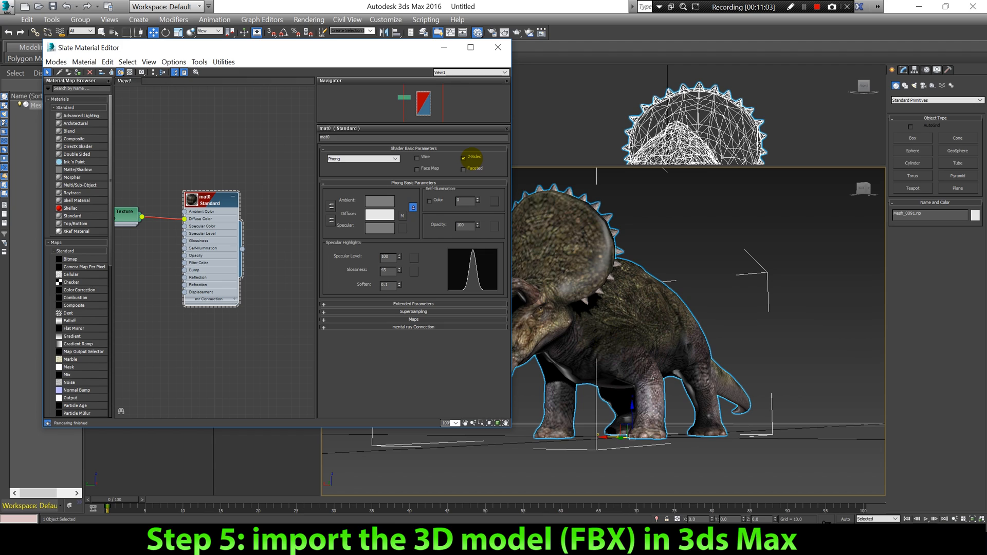
left_click(388, 160)
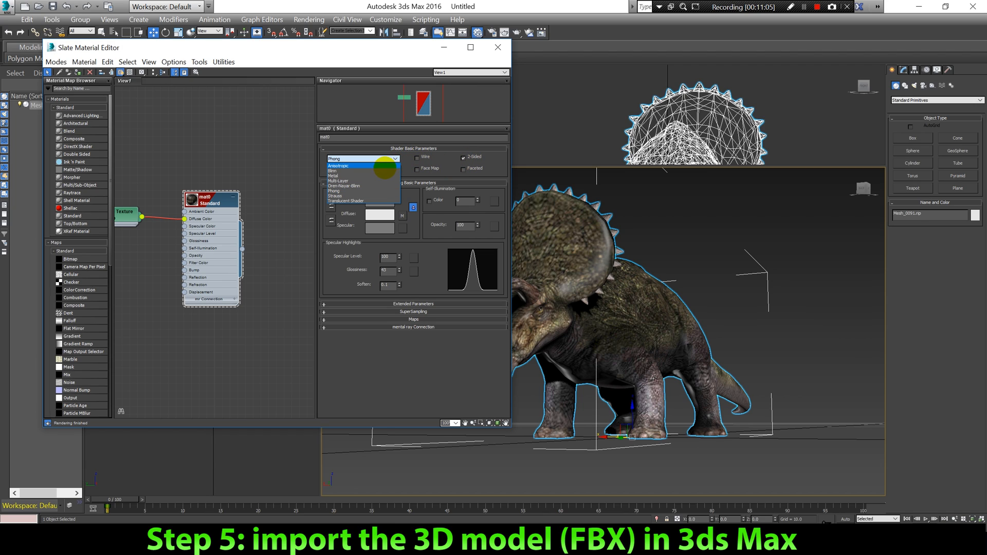
left_click(384, 171)
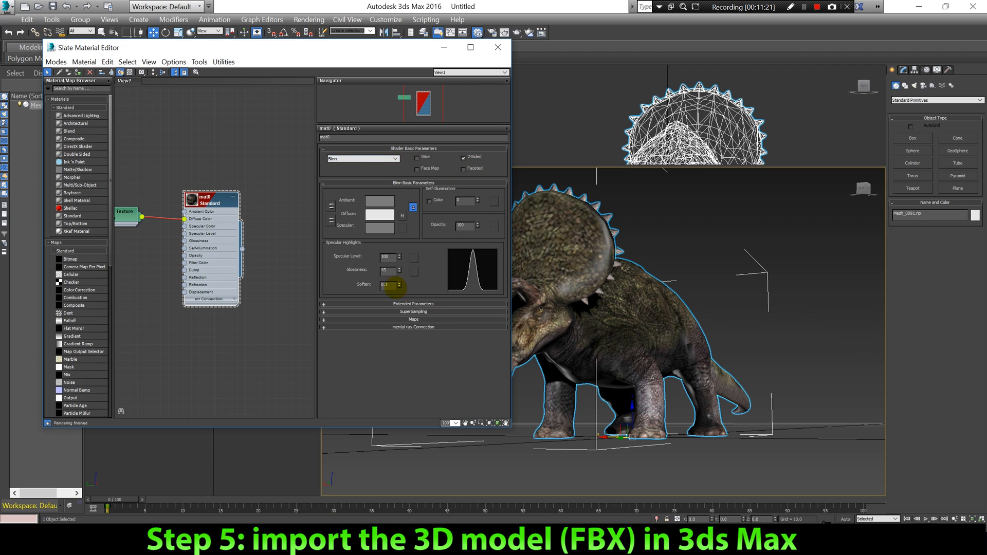
- Set the material's specular level to 0 and close the Slate Material Editor
double_click(389, 257)
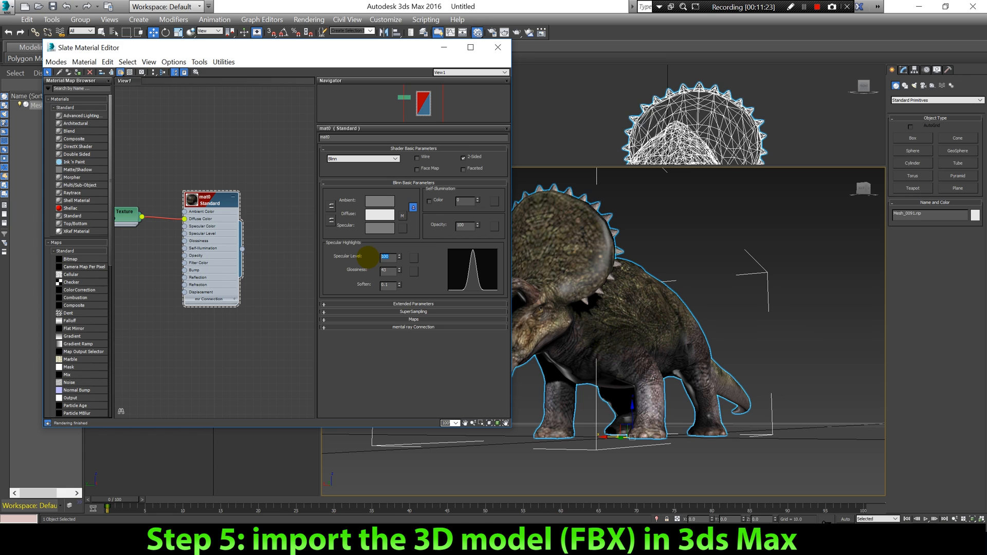
type("0")
key("Return")
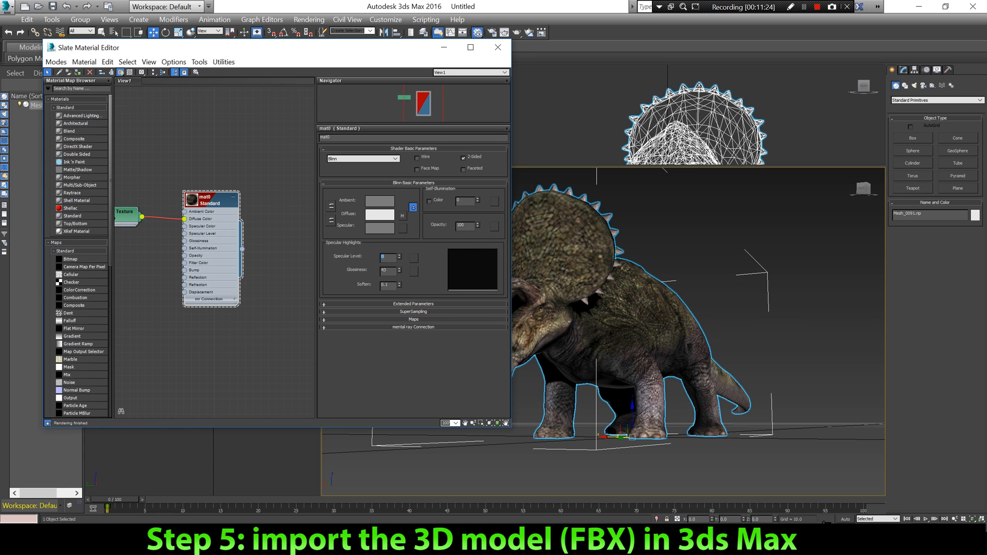
left_click(497, 47)
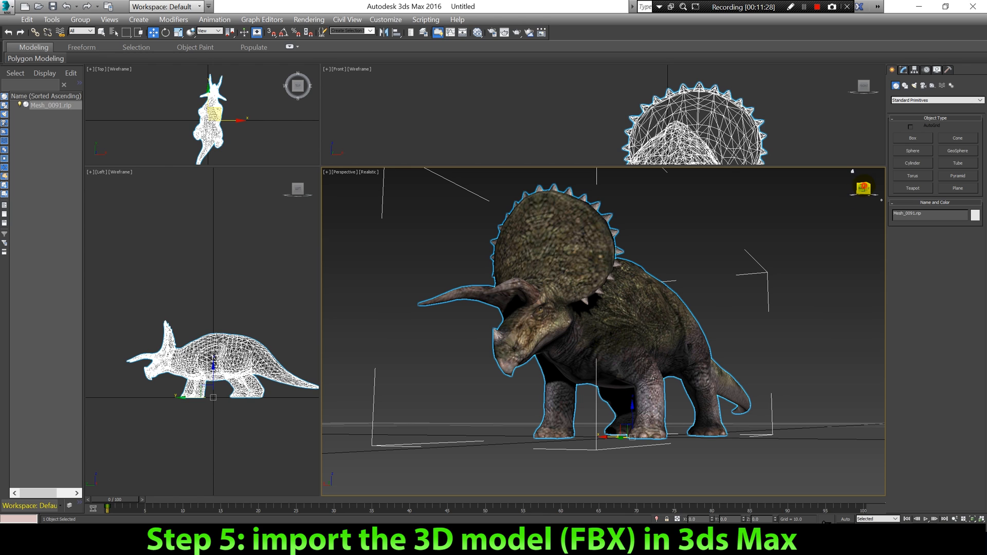
- Render the triceratops with its edited material from a slightly higher three-quarter angle, inspect the frame and close it
mouse_move(863, 187)
left_mouse_down()
mouse_move(885, 203)
mouse_move(894, 189)
mouse_move(866, 193)
left_mouse_up()
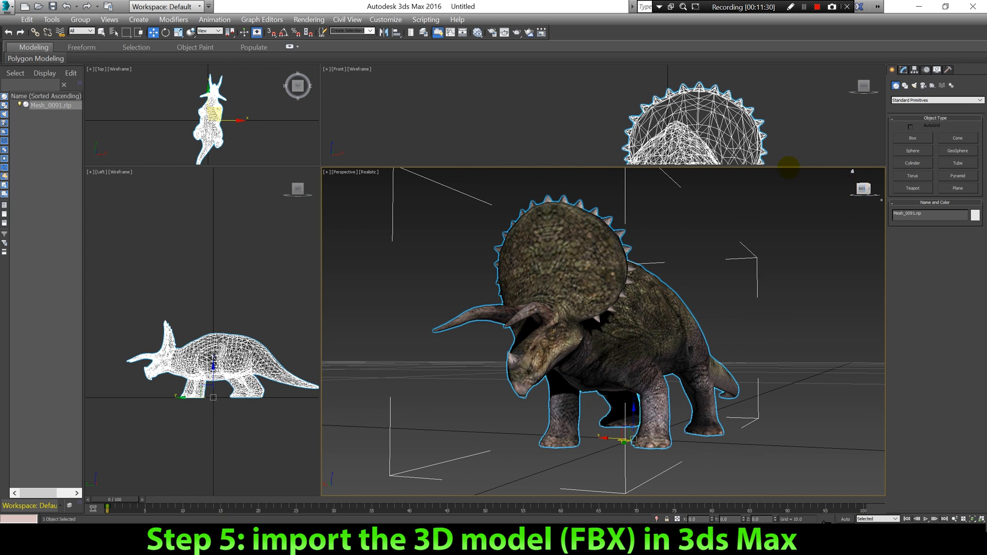
left_click(309, 19)
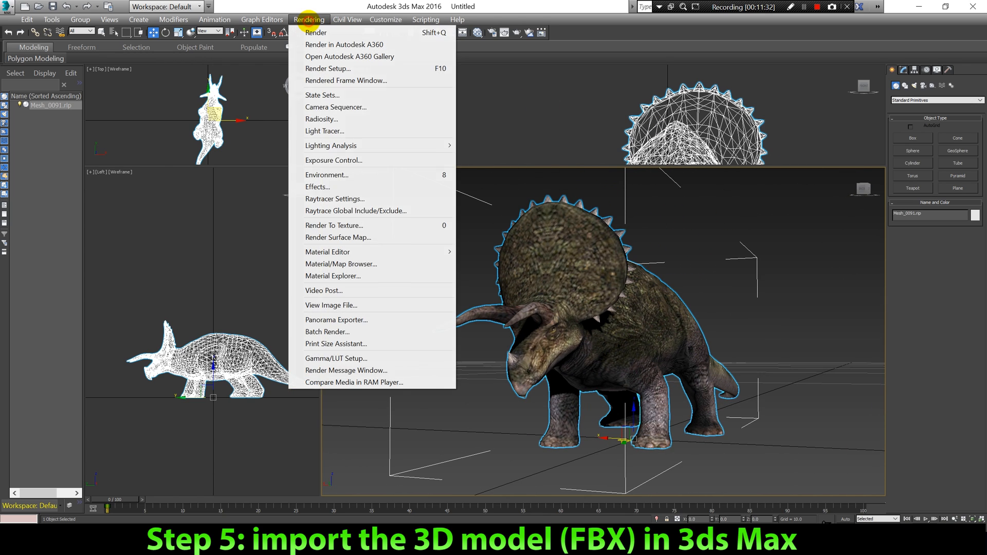
left_click(314, 33)
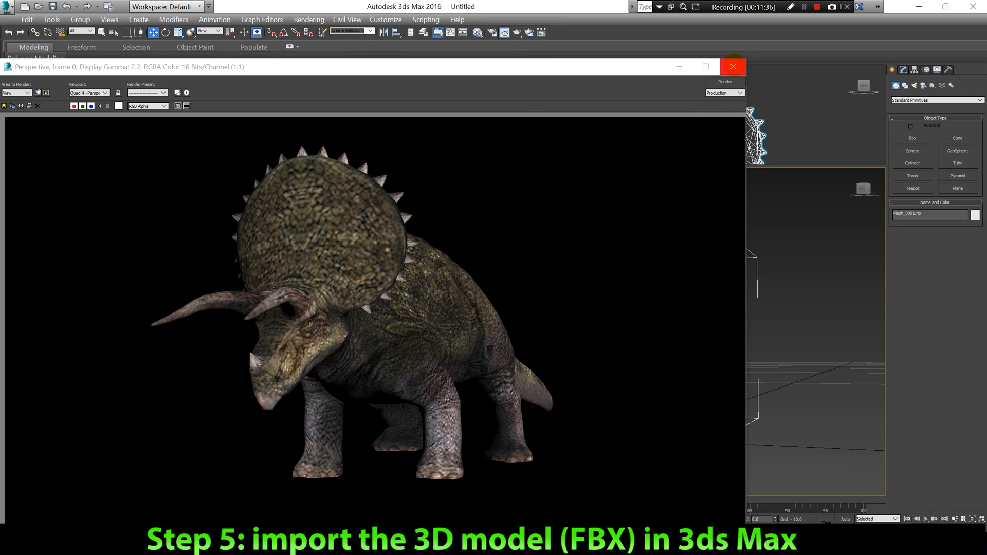
left_click_drag(577, 66, 612, 40)
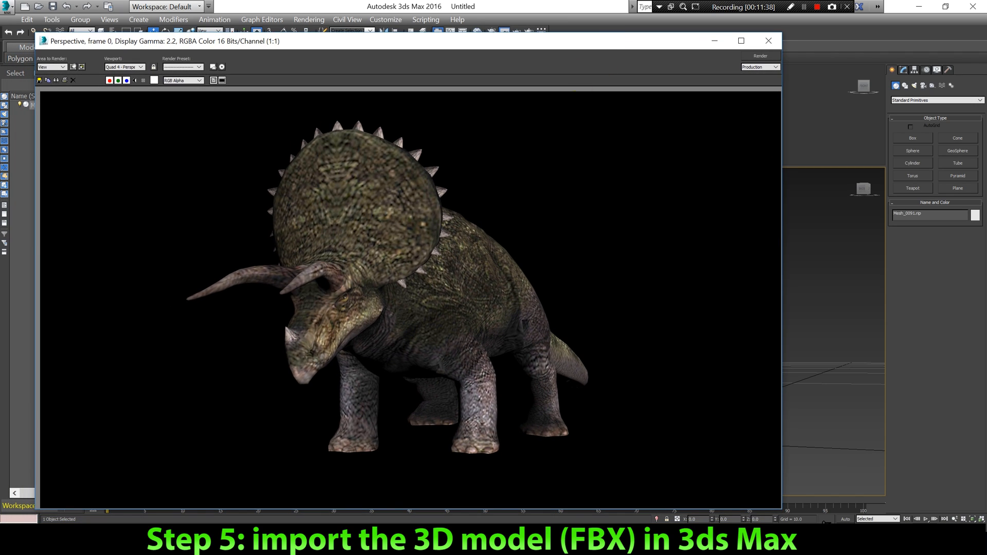
left_click(767, 41)
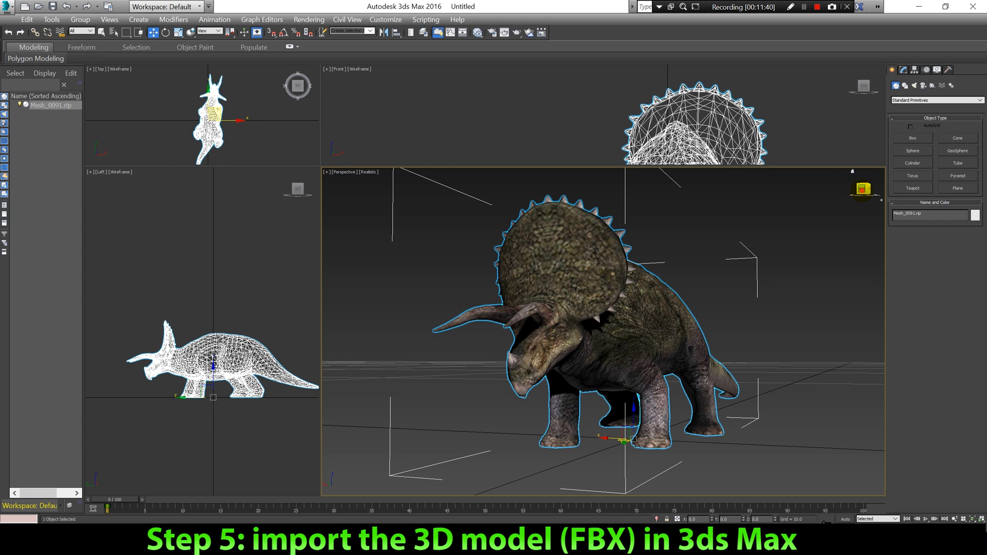
- Render the triceratops from straight in front and close the rendered frame
left_click_drag(863, 189, 872, 172)
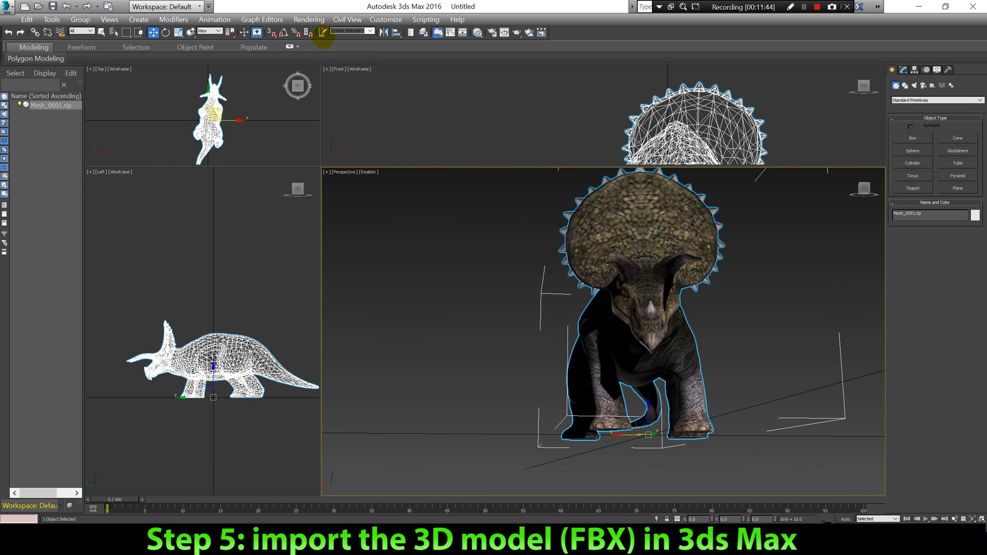
left_click(309, 20)
left_click(349, 31)
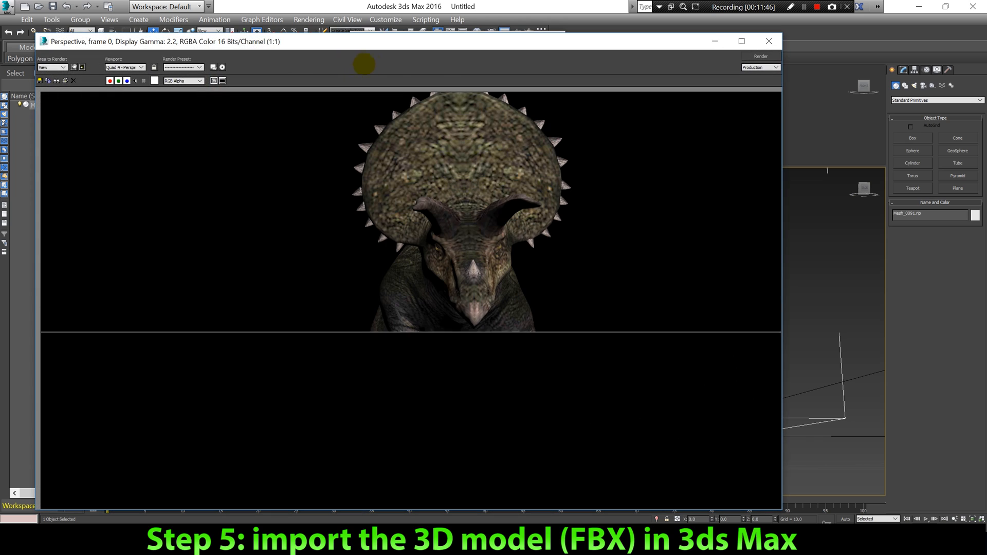
left_click(769, 42)
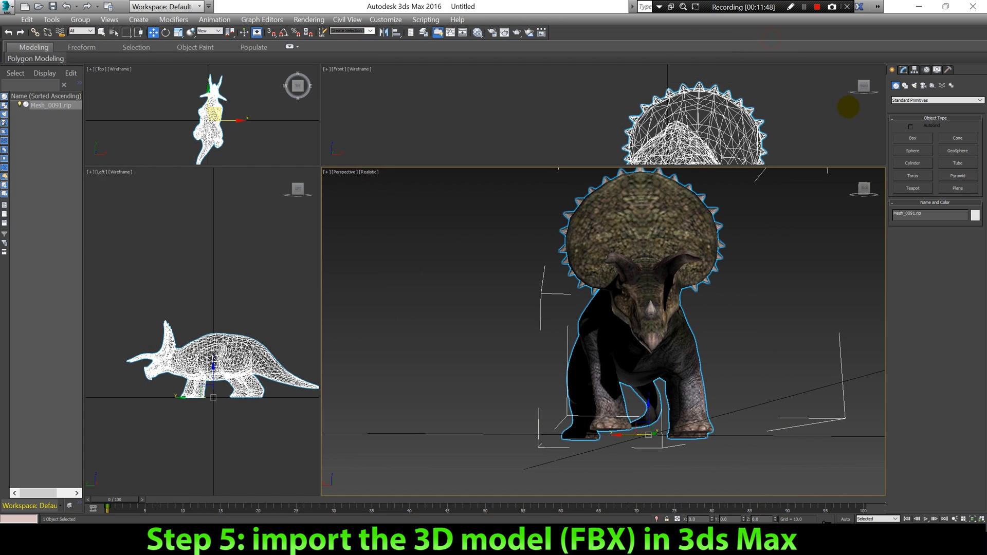
- Render the whole triceratops from a raised front angle and close the rendered frame
left_click_drag(864, 187, 840, 205)
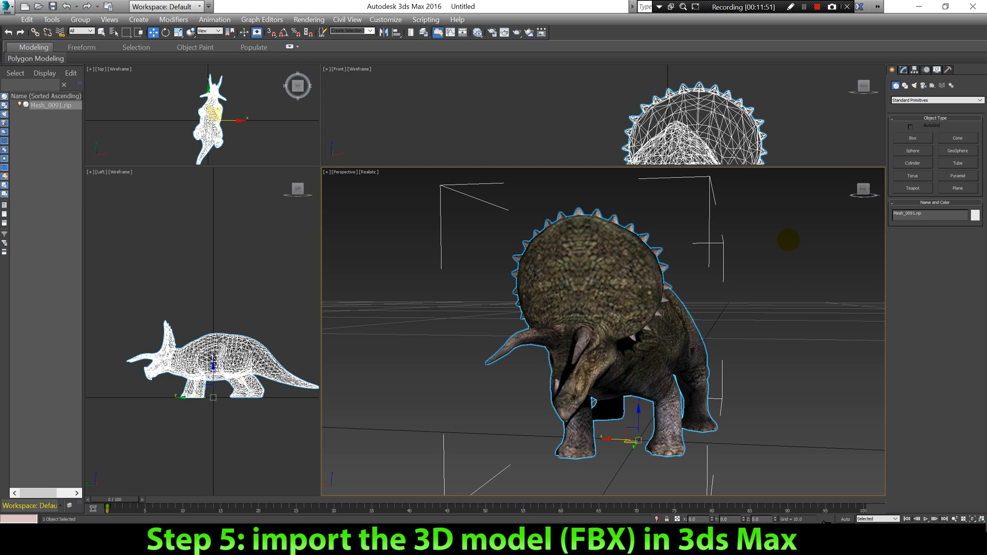
scroll(722, 252, "up", 1)
scroll(722, 251, "down", 1)
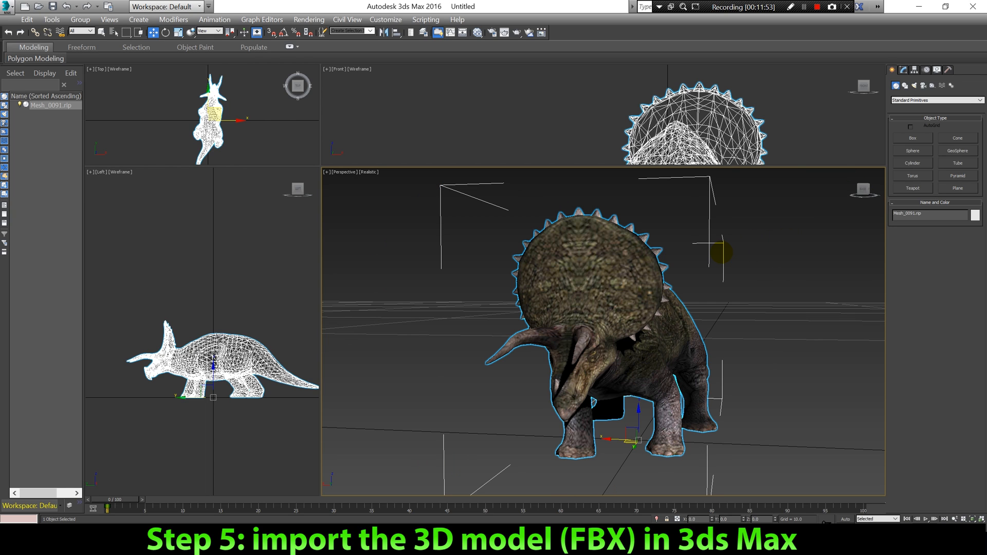
middle_click_drag(721, 252, 657, 226)
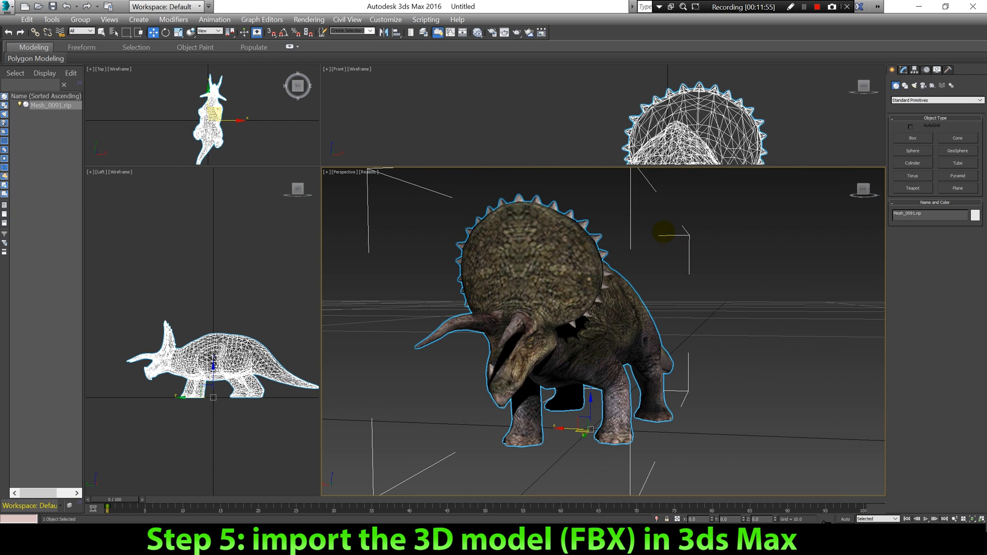
left_click(301, 19)
left_click(309, 31)
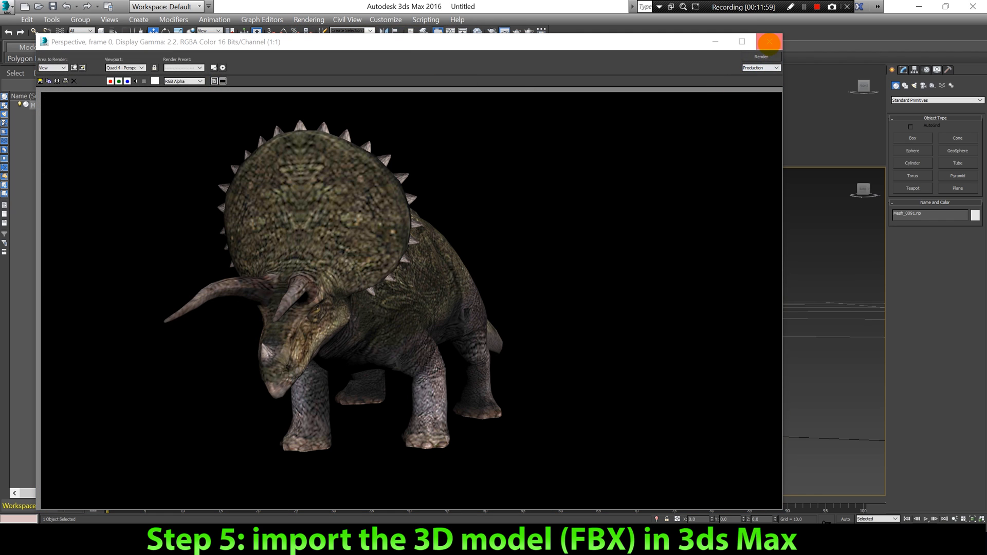
left_click(769, 42)
- Render the triceratops from a side angle with its head toward the left, and close the rendered frame
mouse_move(858, 194)
left_mouse_down()
mouse_move(822, 188)
mouse_move(854, 198)
left_mouse_up()
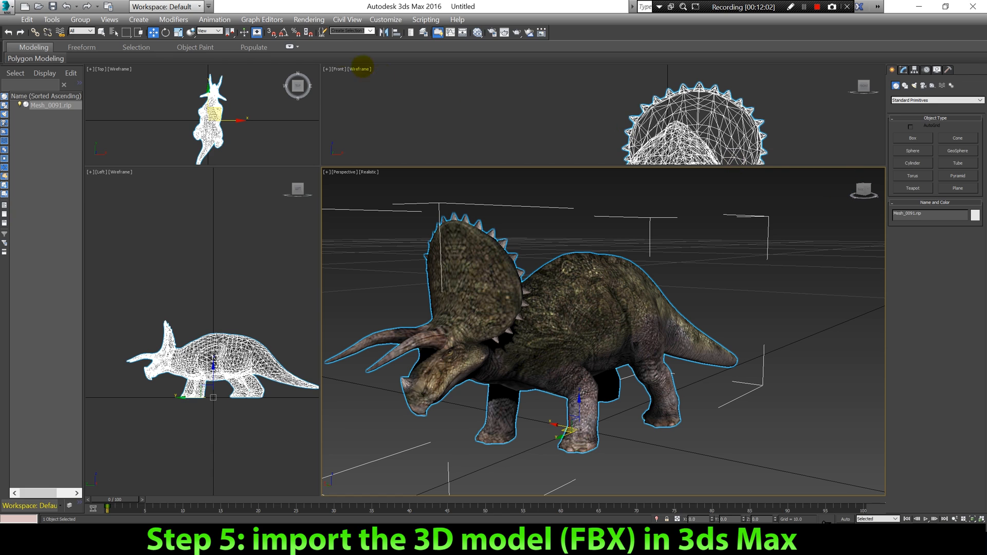
left_click(327, 20)
left_click(326, 31)
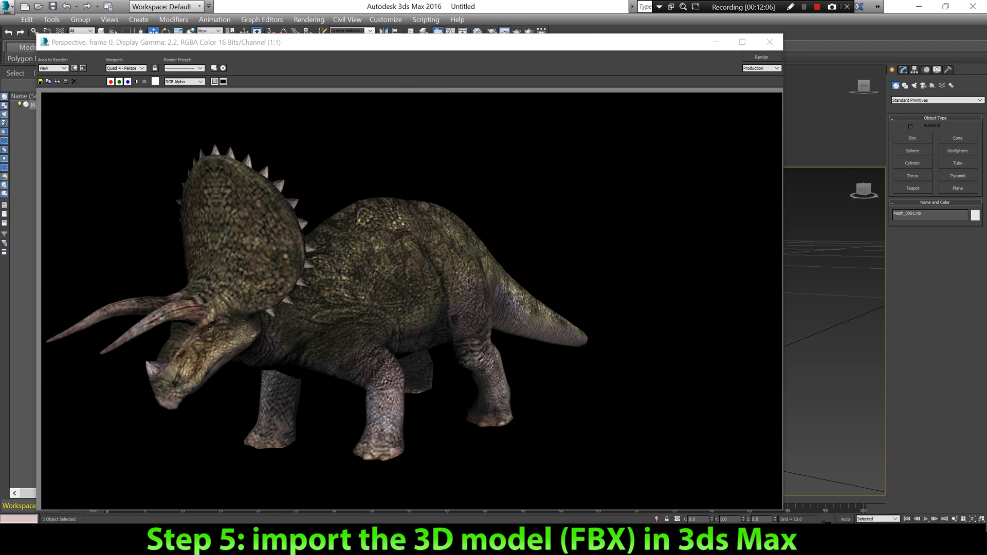
left_click(769, 42)
- Render the triceratops from its opposite side, with the head facing right
left_click(863, 190)
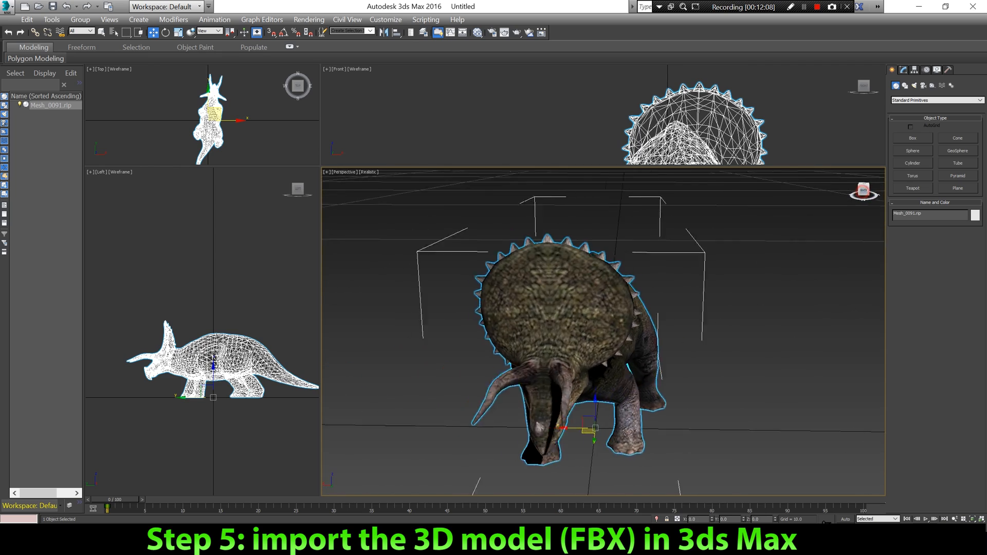
left_click_drag(859, 190, 920, 169)
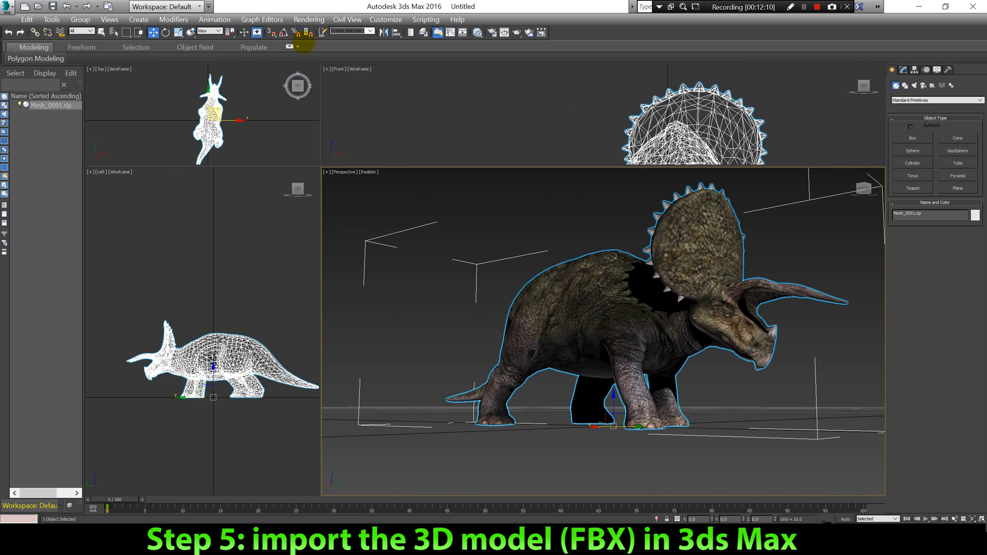
left_click(309, 20)
left_click(329, 31)
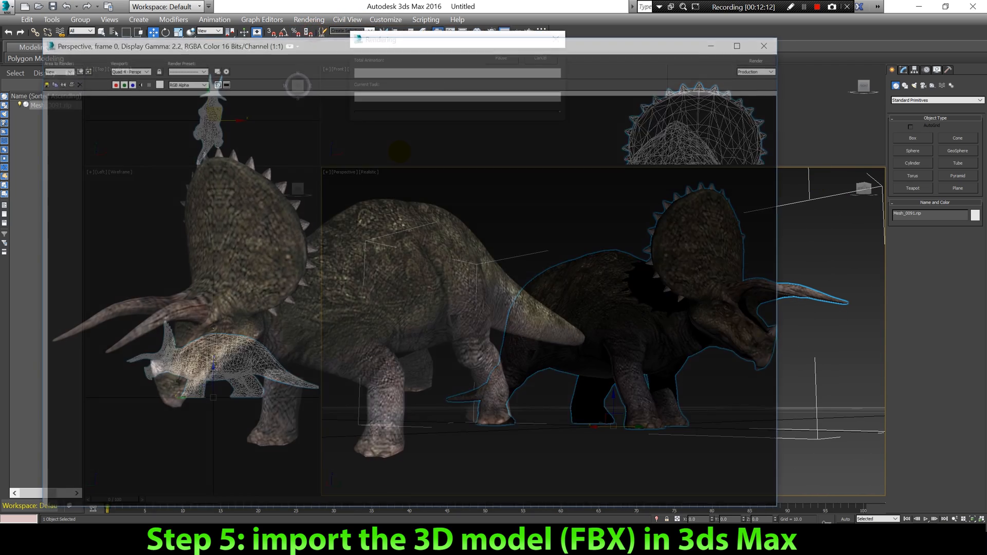